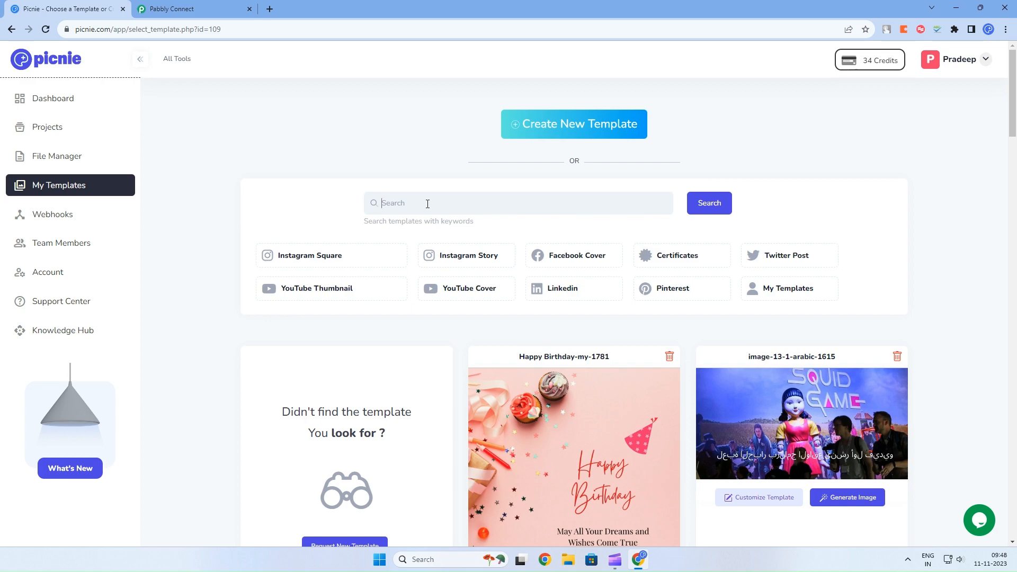
- Search the template library for review templates and open image generation for the Customer Testimonial Review-1083 template
scroll(548, 389, down, 14)
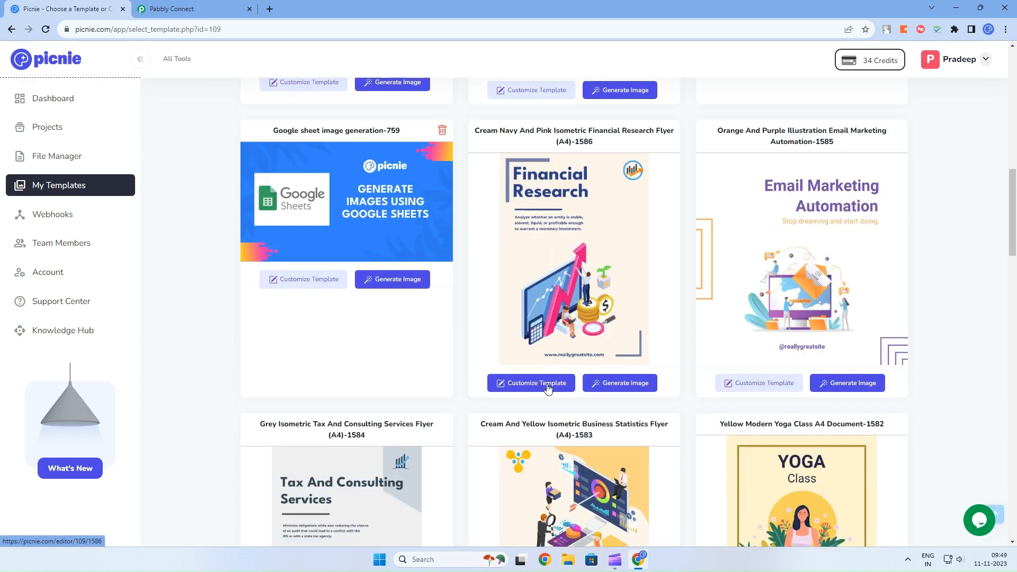
scroll(549, 389, down, 3)
scroll(548, 390, up, 17)
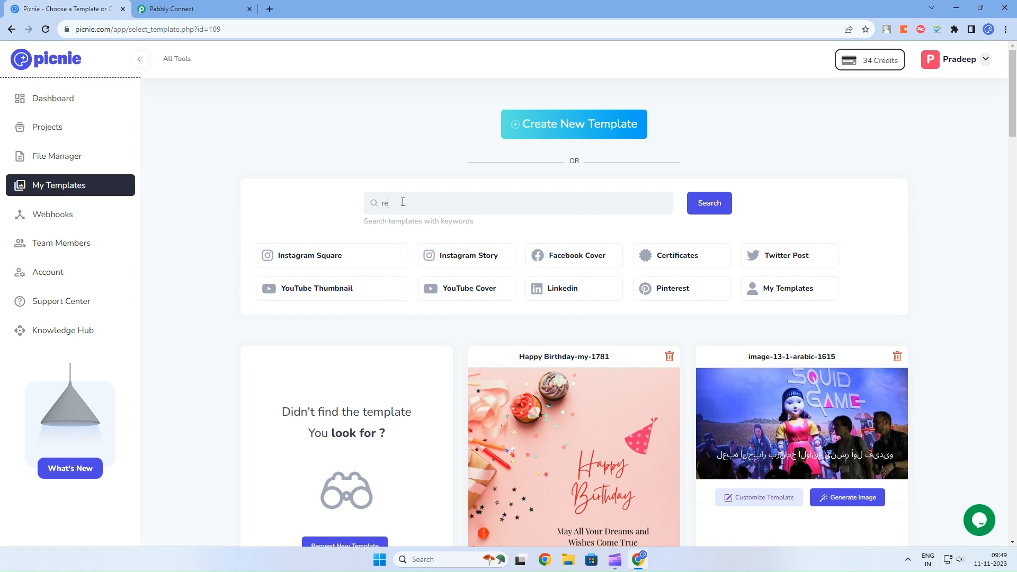
click(710, 204)
scroll(800, 372, down, 7)
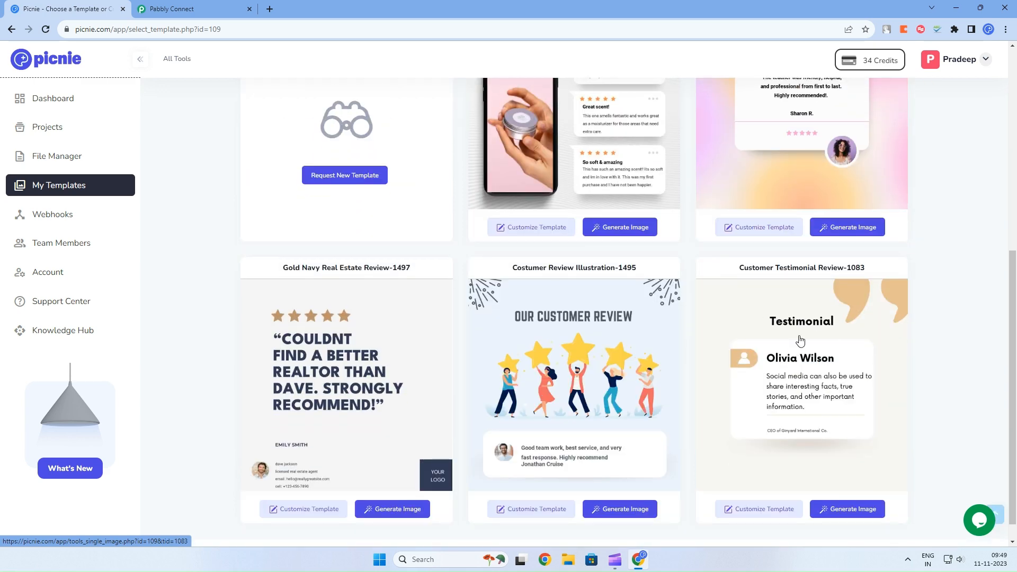
click(837, 510)
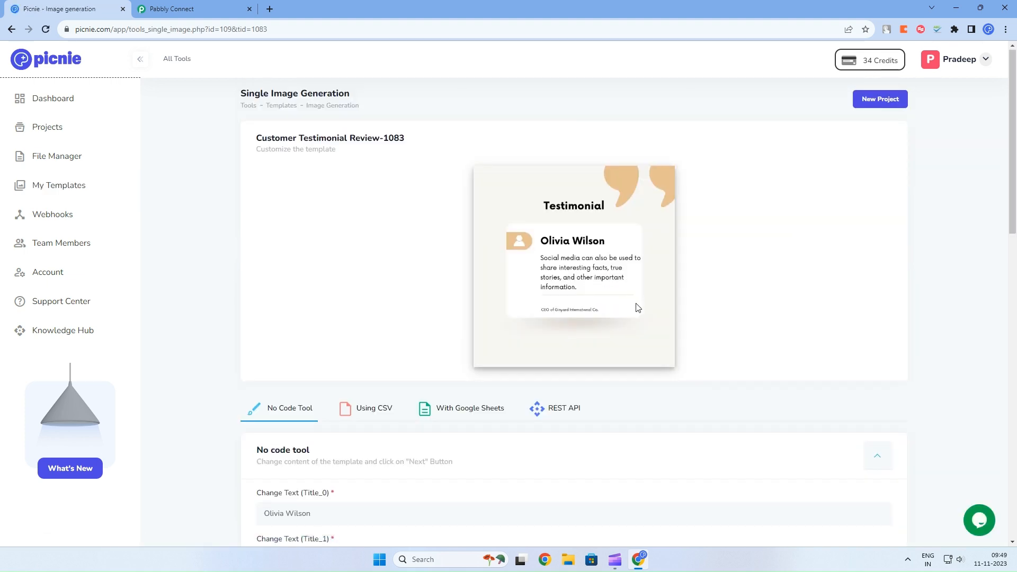
- Download the template's sample CSV for creating images with Google Sheets
scroll(636, 309, down, 3)
scroll(607, 339, down, 1)
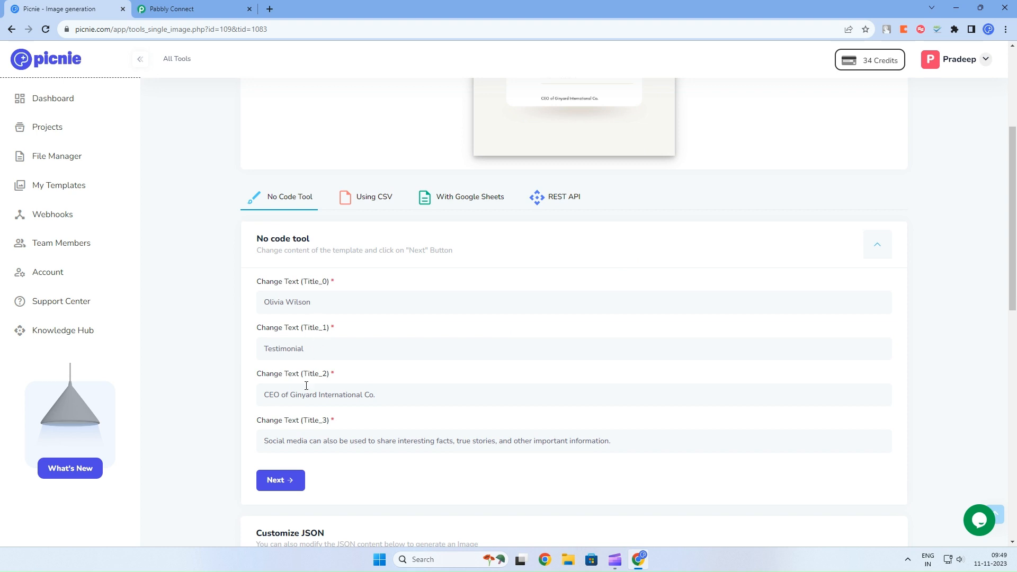
click(450, 208)
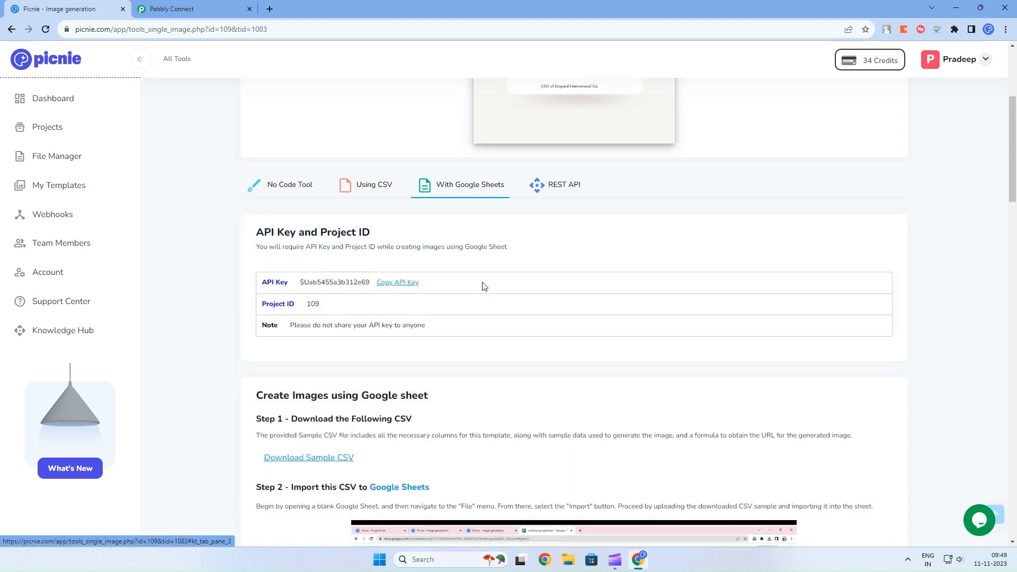
scroll(482, 294, down, 5)
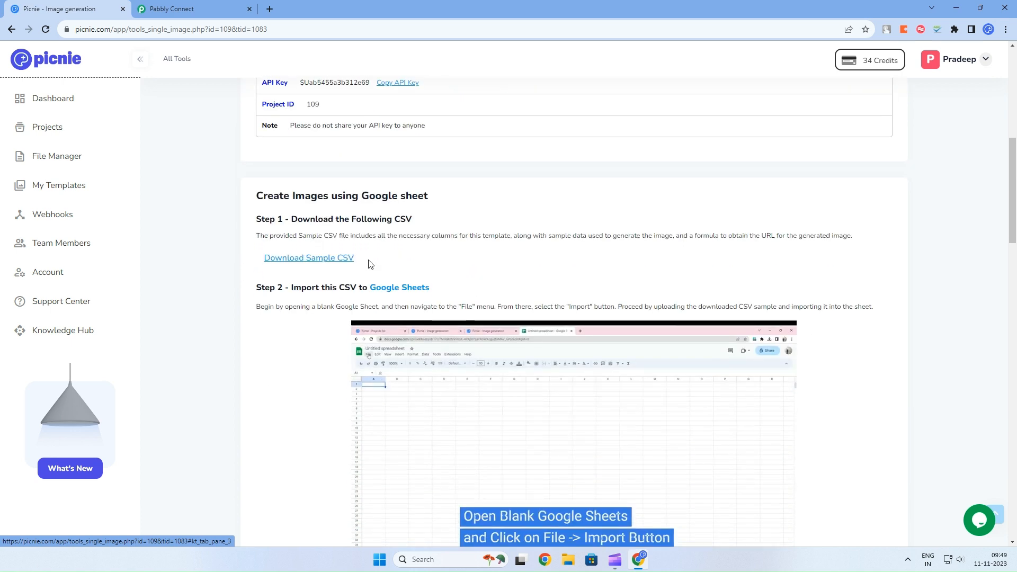
click(316, 263)
mouse_move(857, 64)
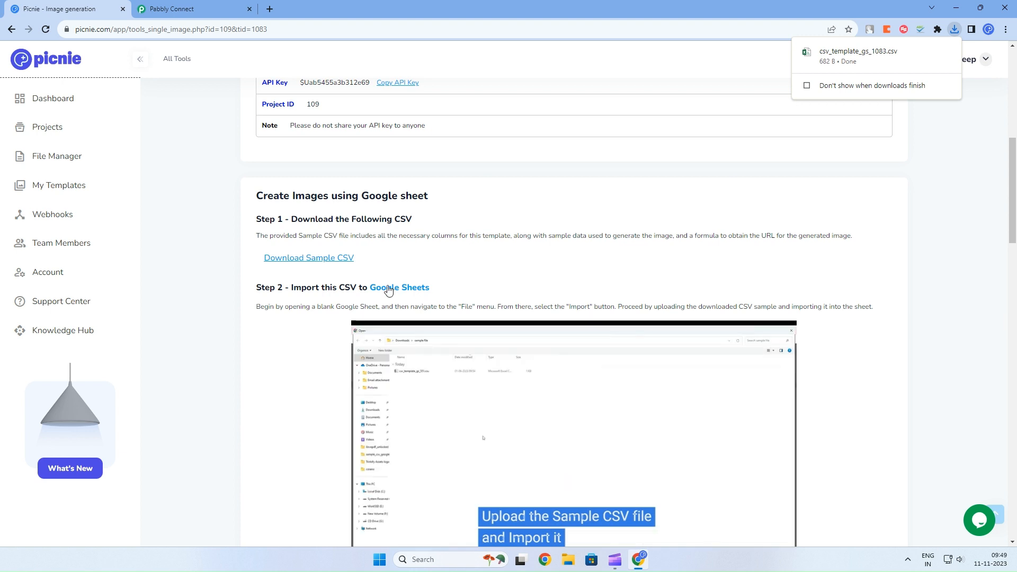
- Create a blank Google Sheets spreadsheet and import csv_template_gs_1083.csv from the Downloads folder, replacing the spreadsheet
click(392, 288)
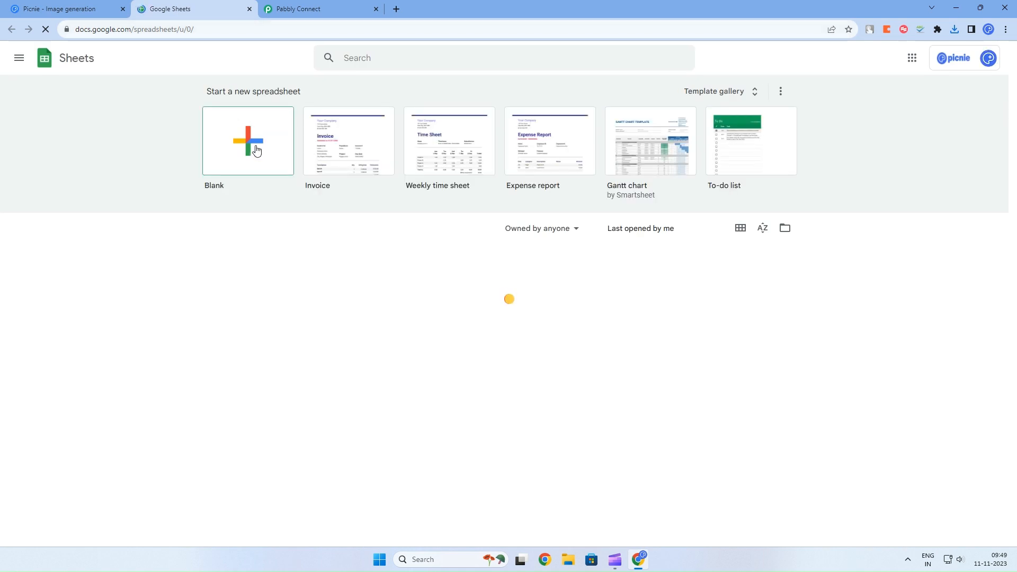
click(254, 150)
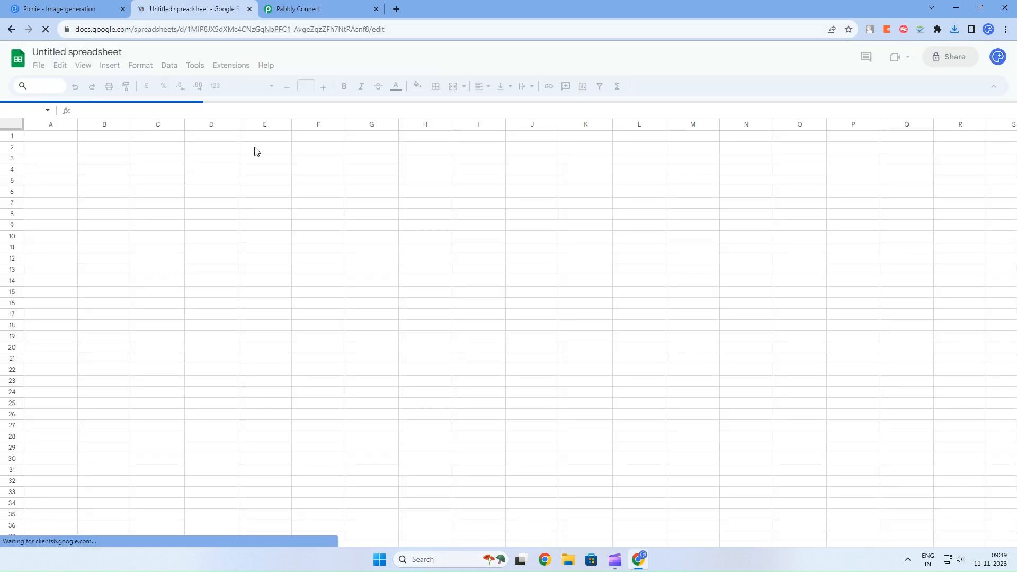
click(38, 66)
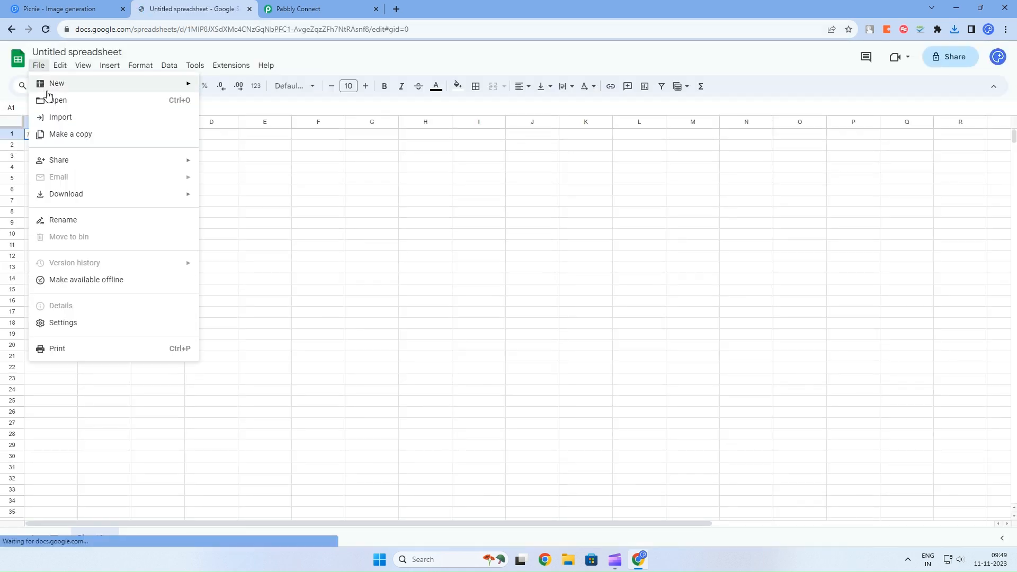
click(75, 121)
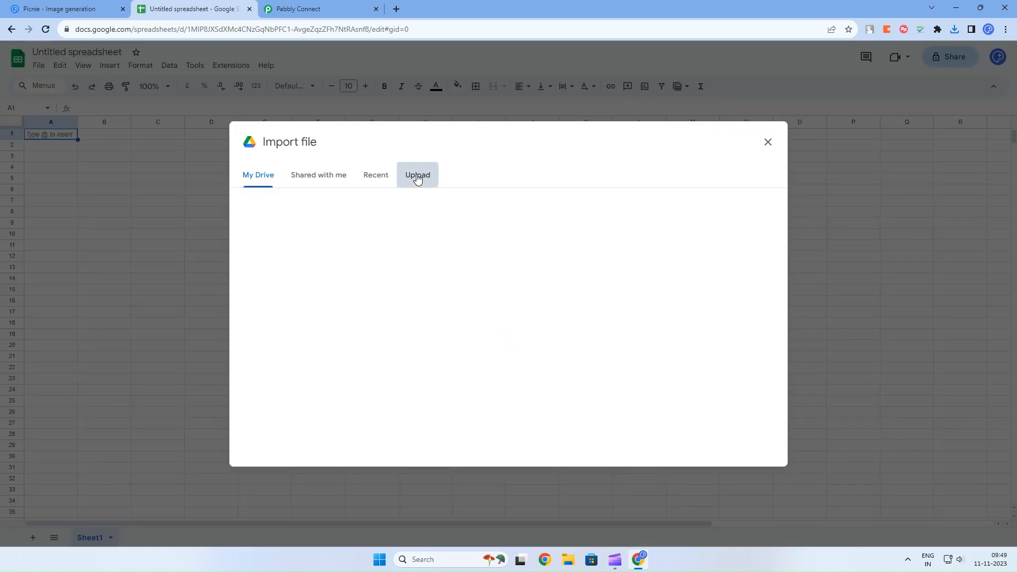
click(418, 175)
click(498, 365)
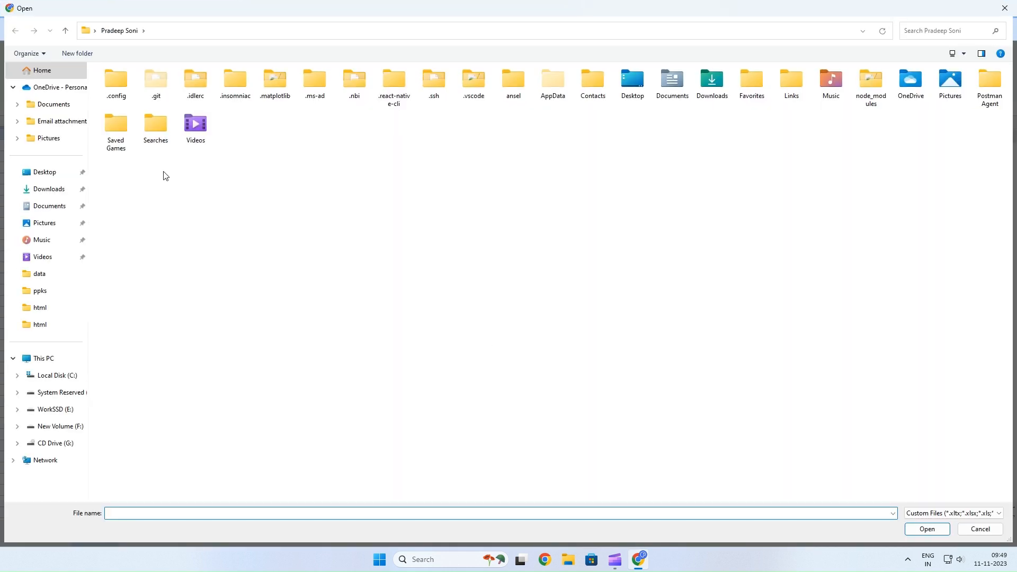
click(50, 189)
click(126, 123)
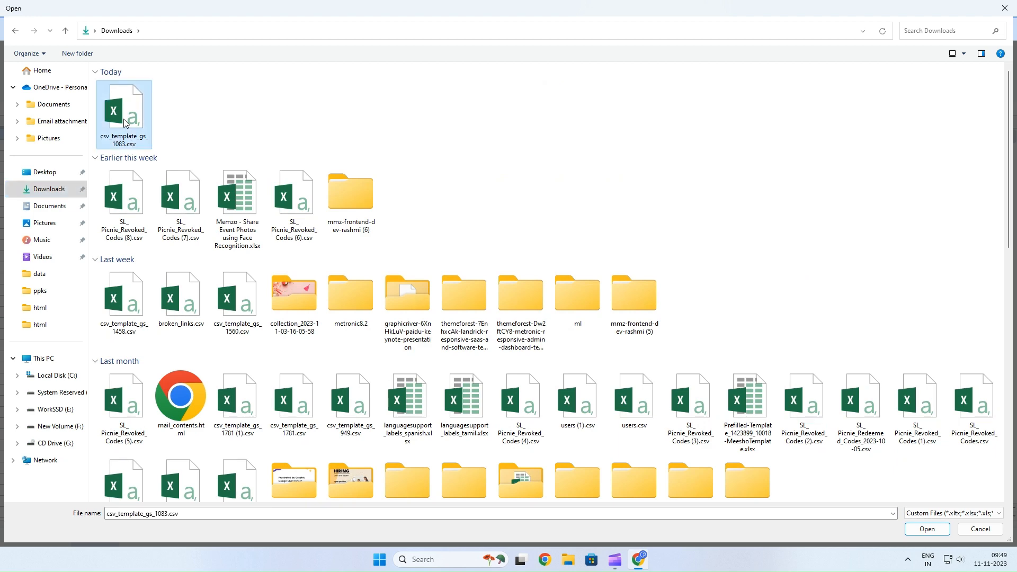
double_click(126, 123)
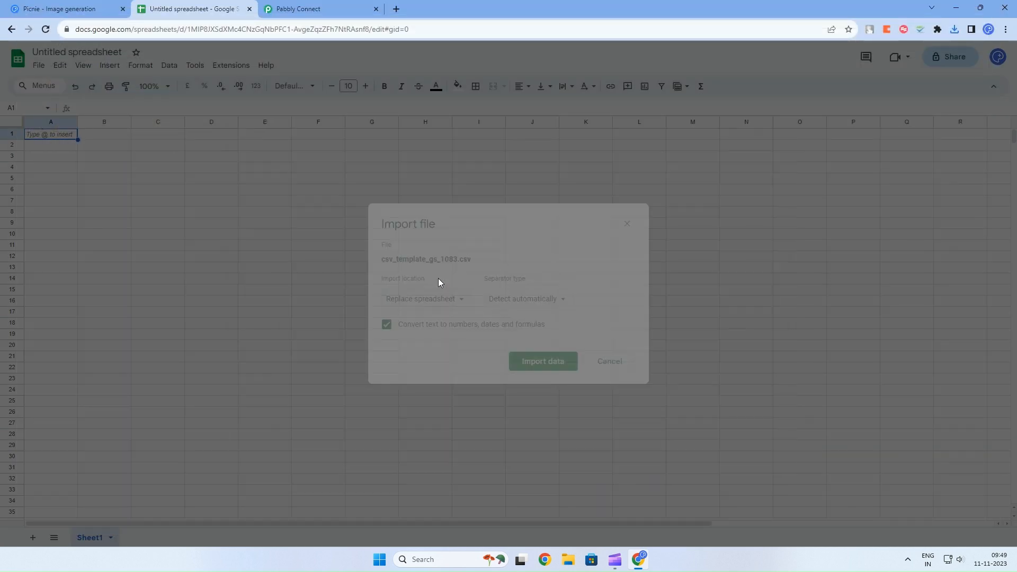
click(524, 363)
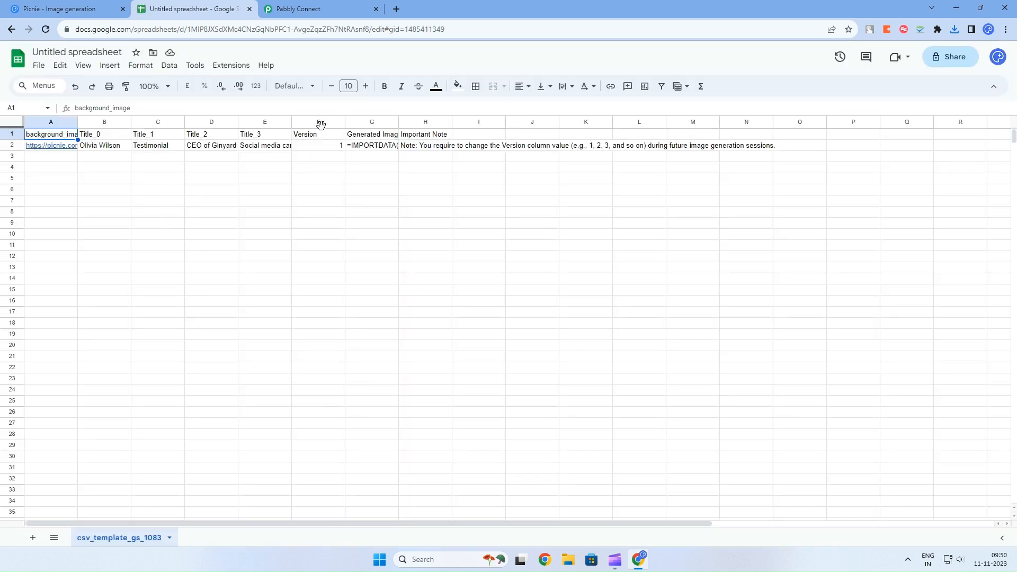
- Clear the Version, generated image and Important Note columns (F to H) and fit columns E and A to their contents
drag(319, 127, 422, 125)
key(Delete)
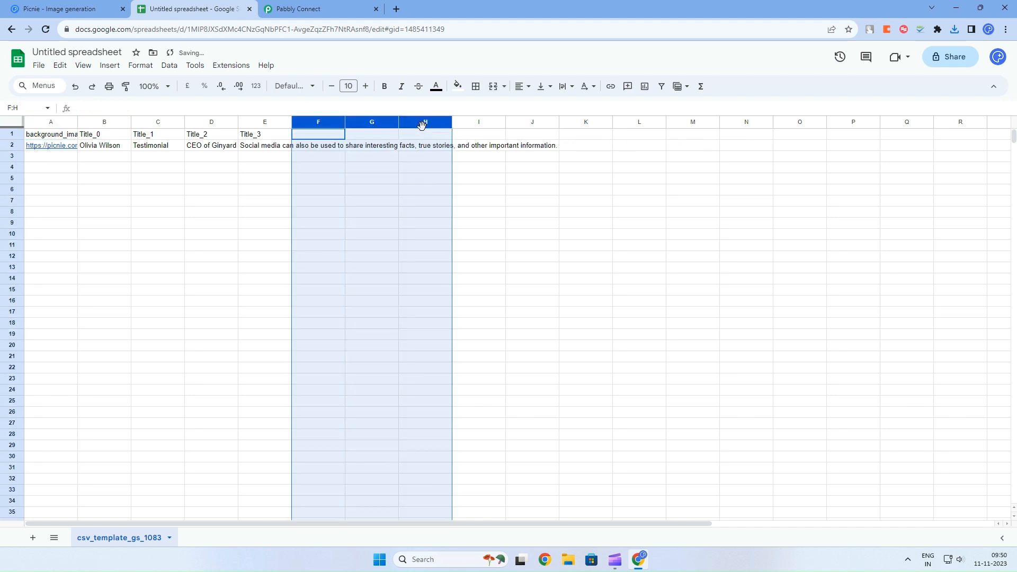
click(264, 204)
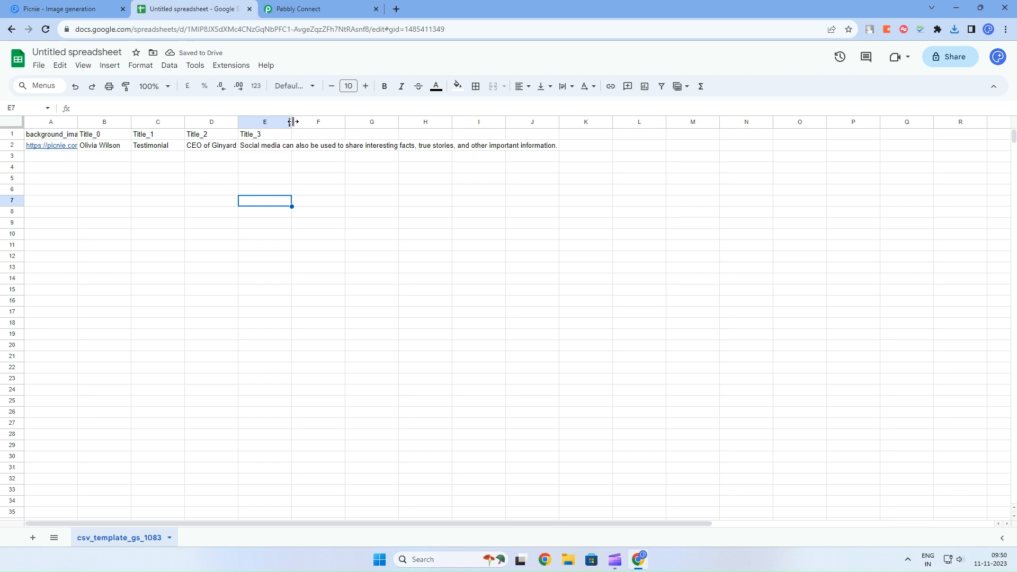
double_click(291, 121)
double_click(78, 122)
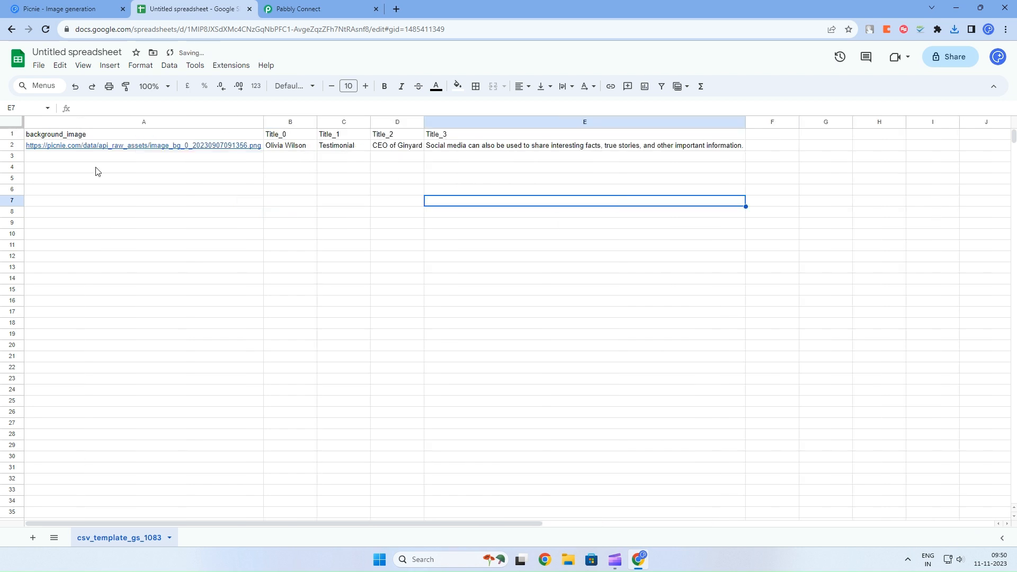
click(291, 149)
click(342, 149)
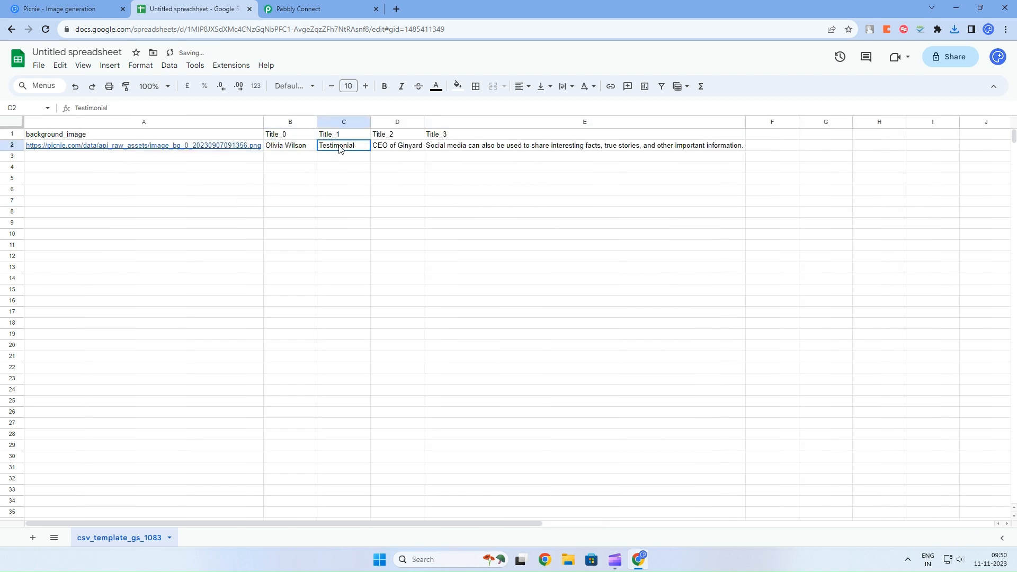
click(401, 150)
click(482, 148)
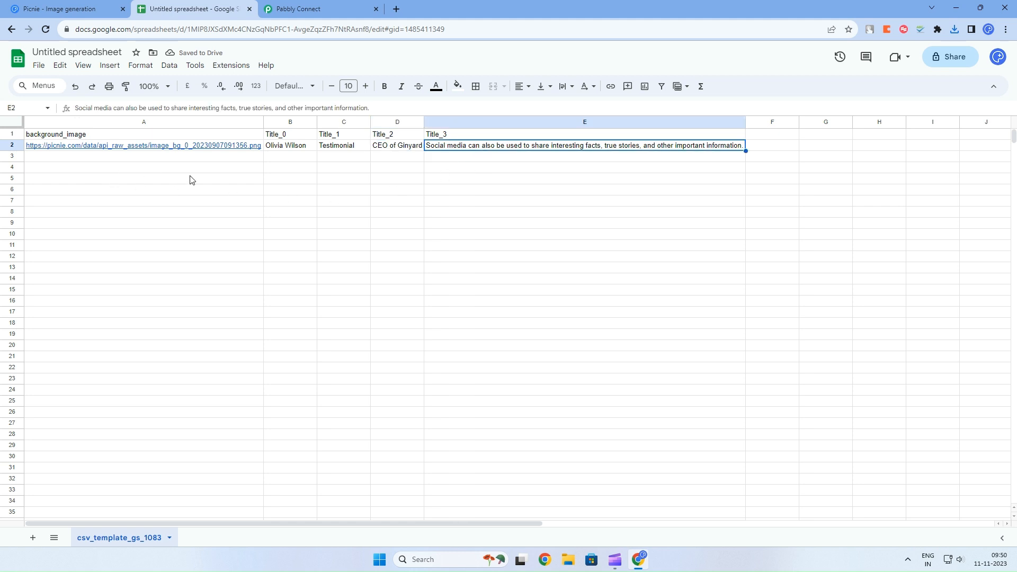
- Switch to Pabbly Connect and create a workflow named "Picnie App workflow" in the Home folder
mouse_move(144, 155)
click(300, 11)
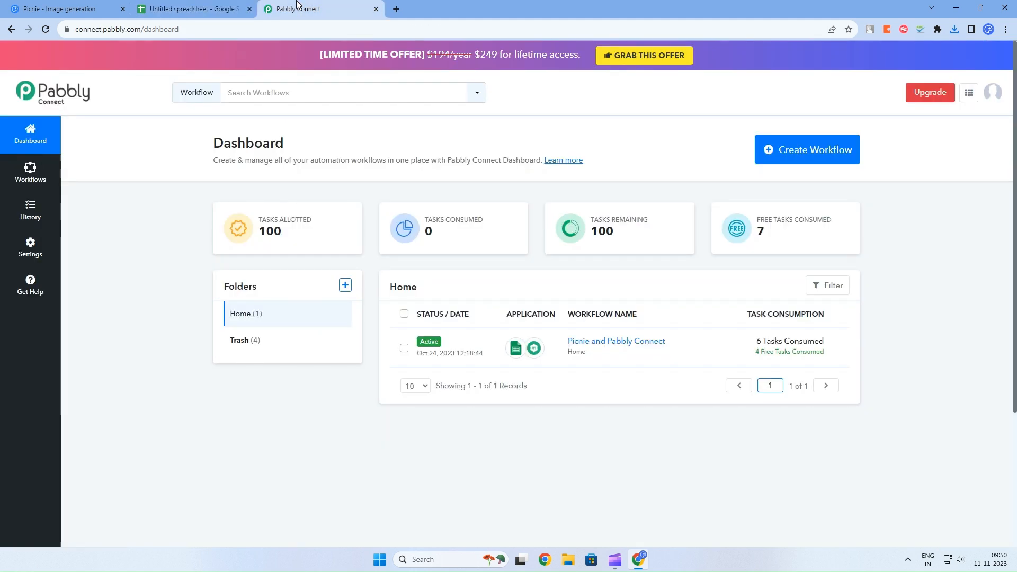
click(793, 149)
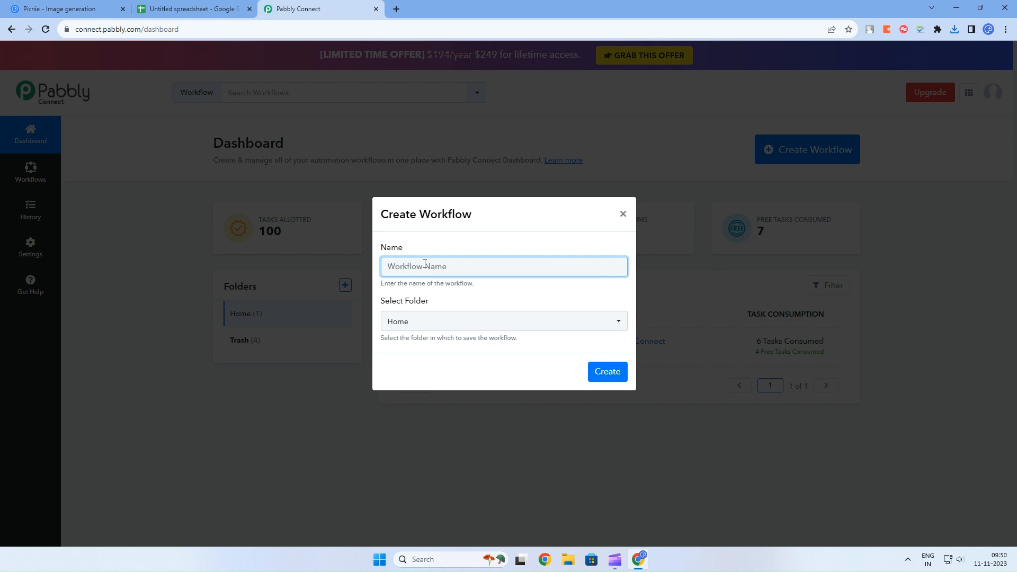
text(Picnie App workflow)
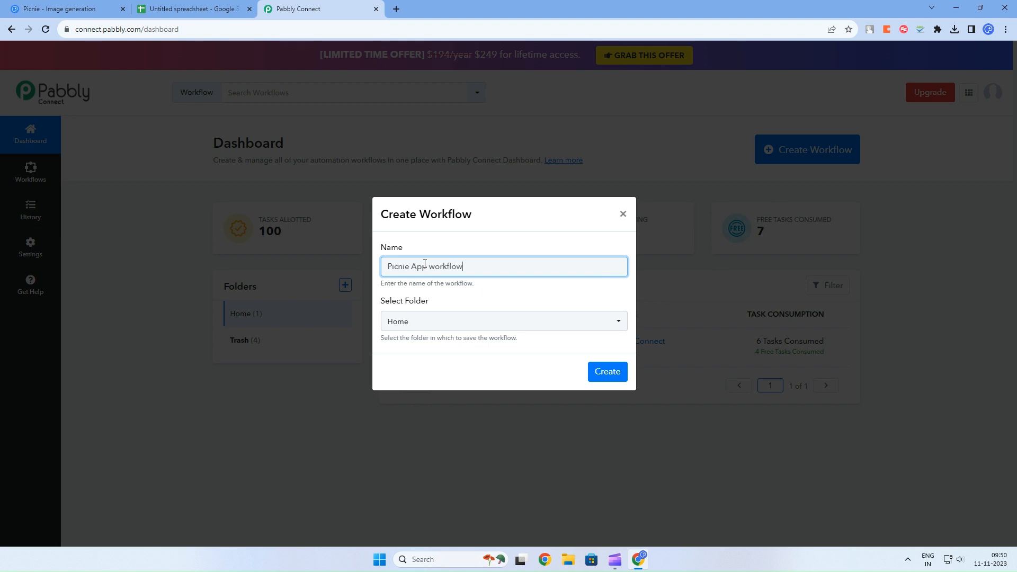
click(609, 374)
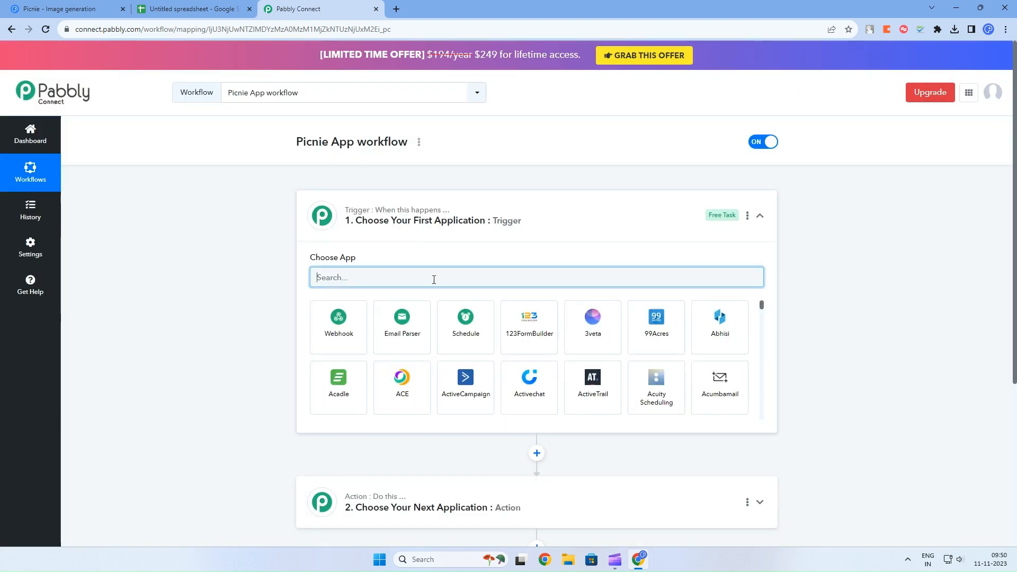
- Set the workflow's trigger app to Google My Business with the New Review event
text(google)
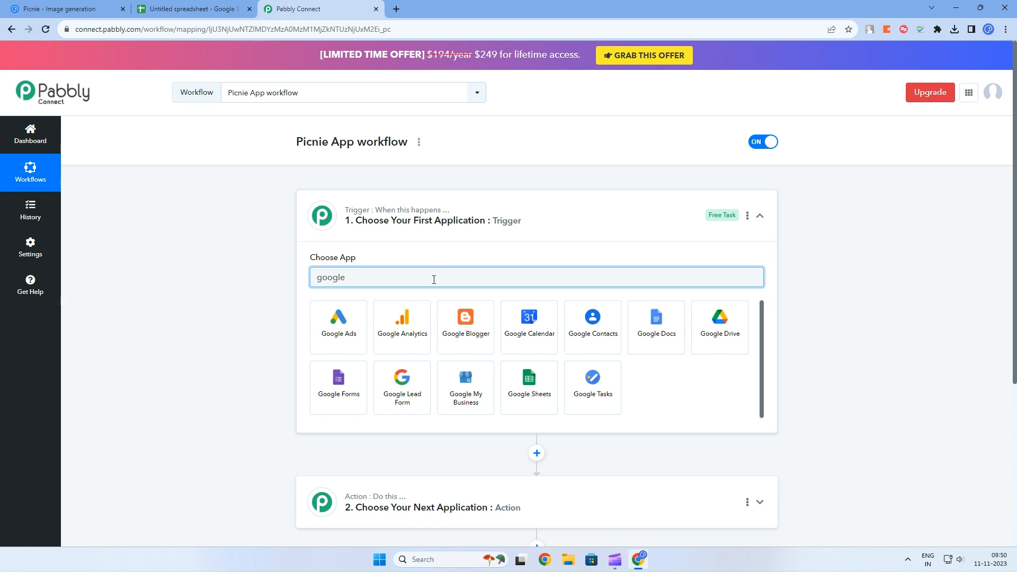
click(473, 405)
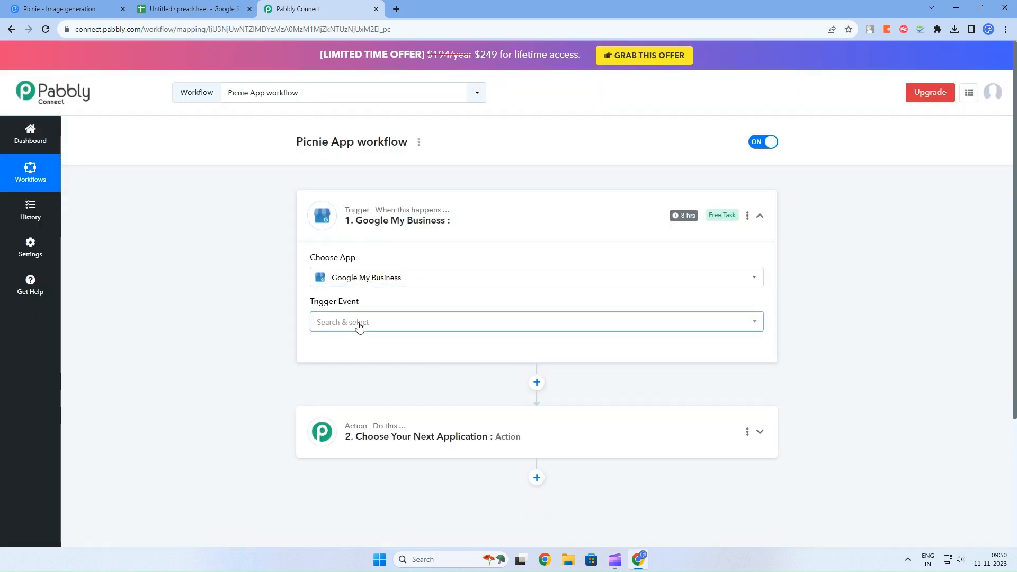
click(357, 323)
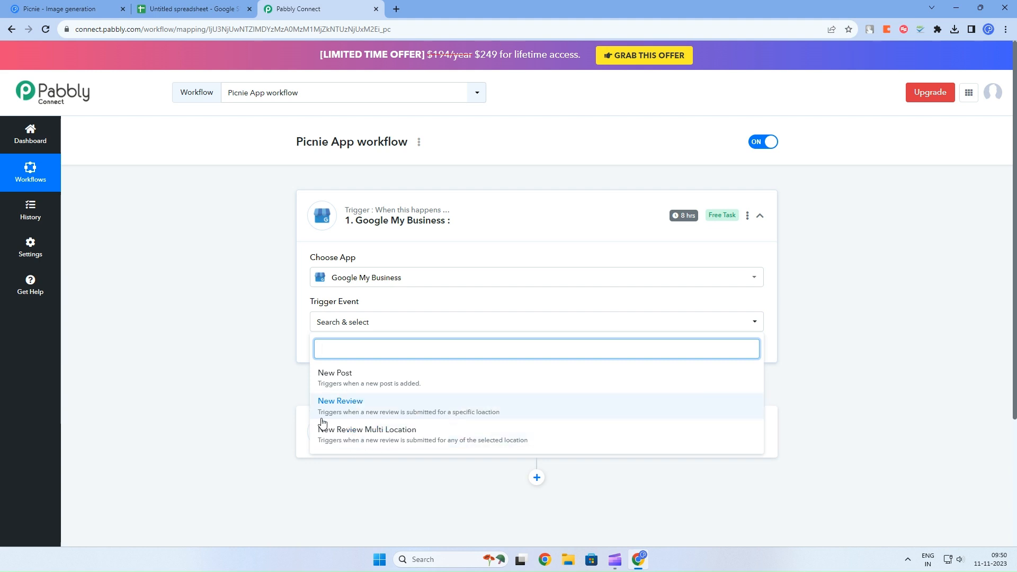
click(363, 414)
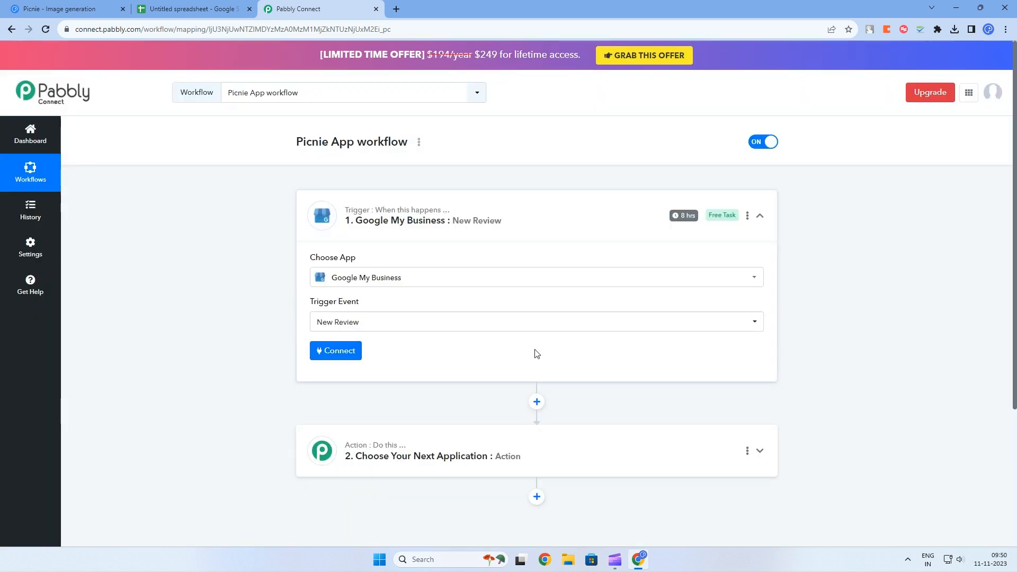
- Change the trigger app to Google Sheets and set its event to New or Updated Spreadsheet Row
click(412, 278)
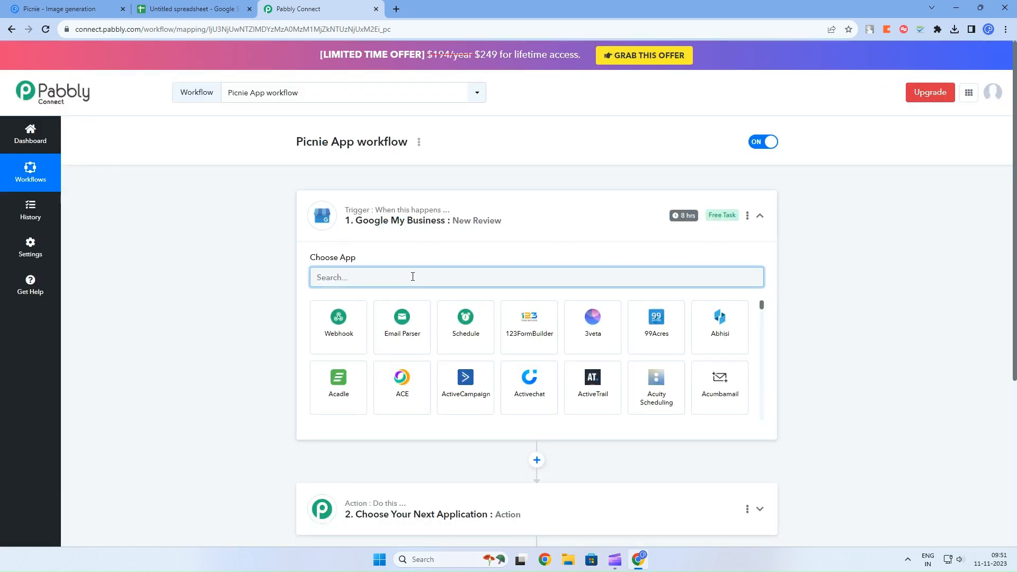
text(google)
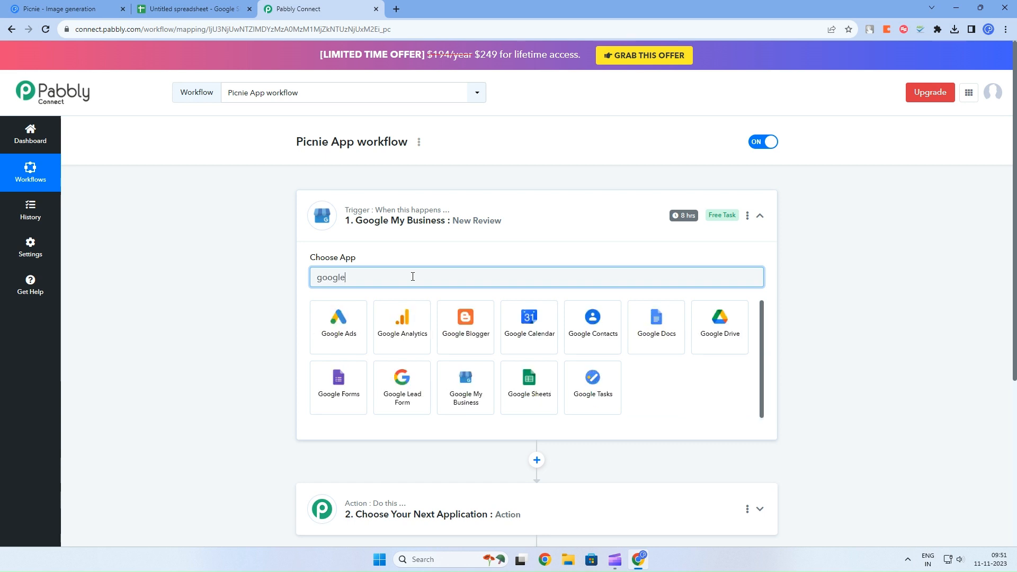
click(514, 391)
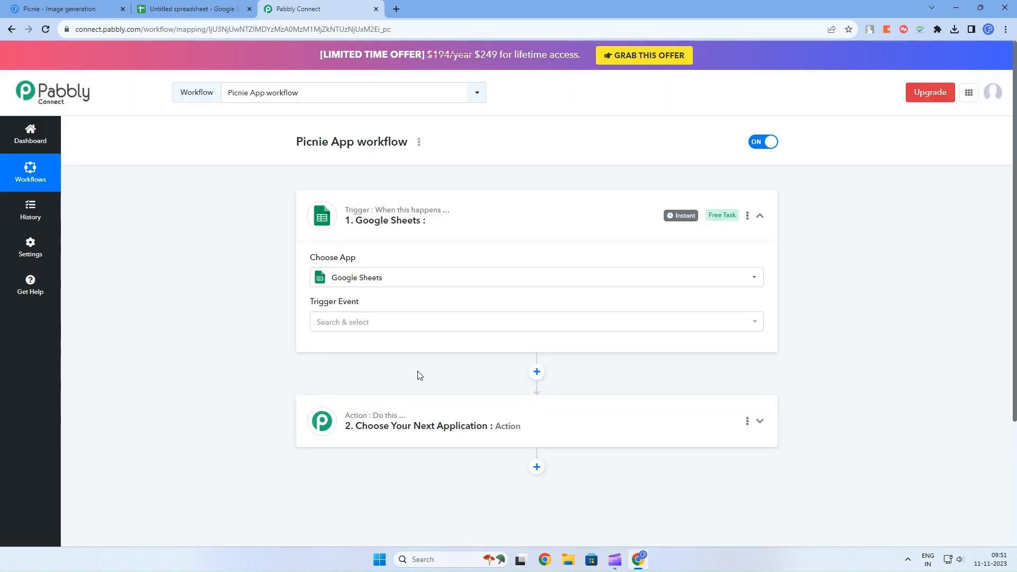
click(376, 323)
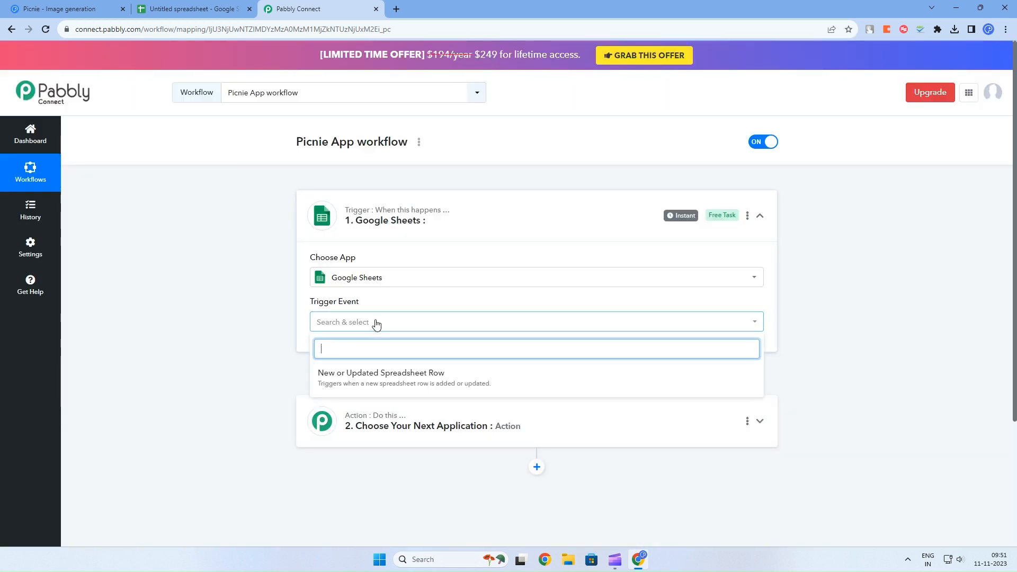
click(390, 375)
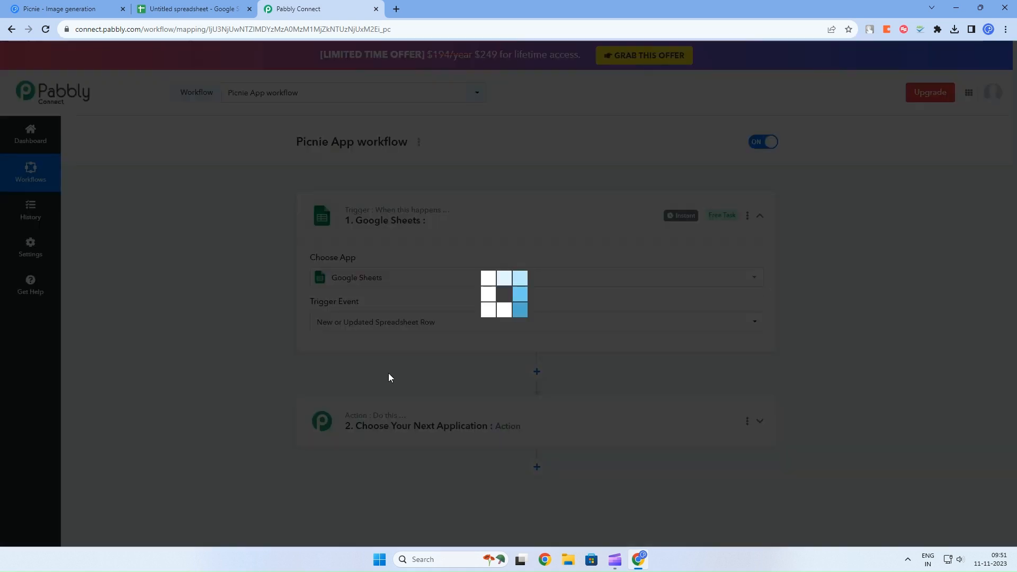
scroll(466, 379, down, 3)
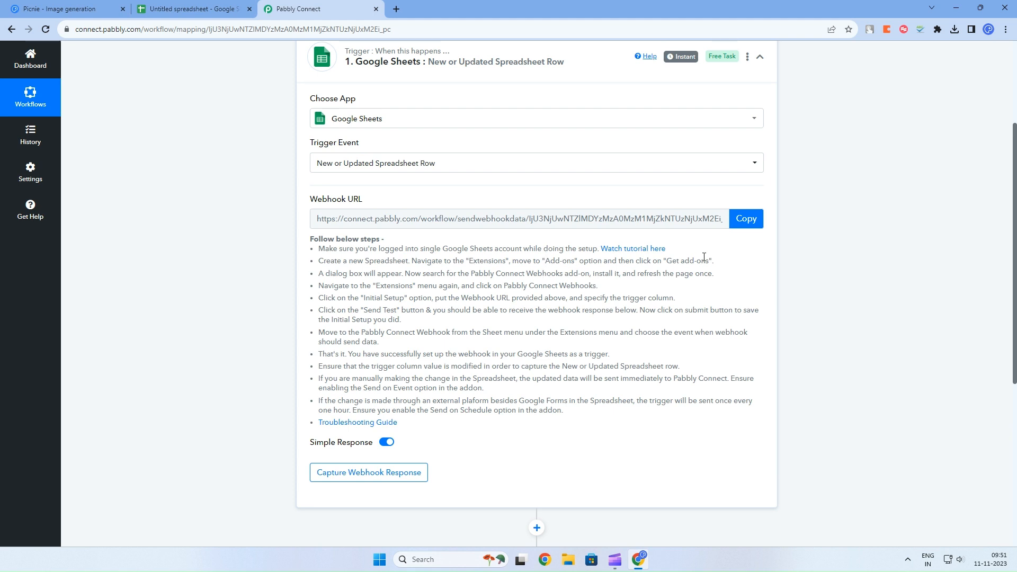
- Copy the trigger's webhook URL and switch to the Google Sheets spreadsheet
click(741, 225)
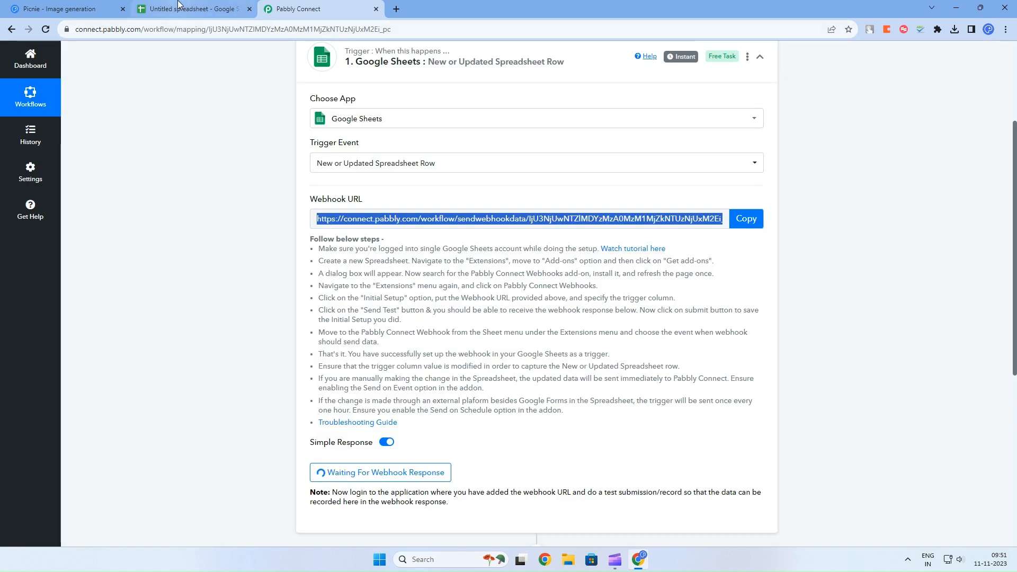
click(178, 6)
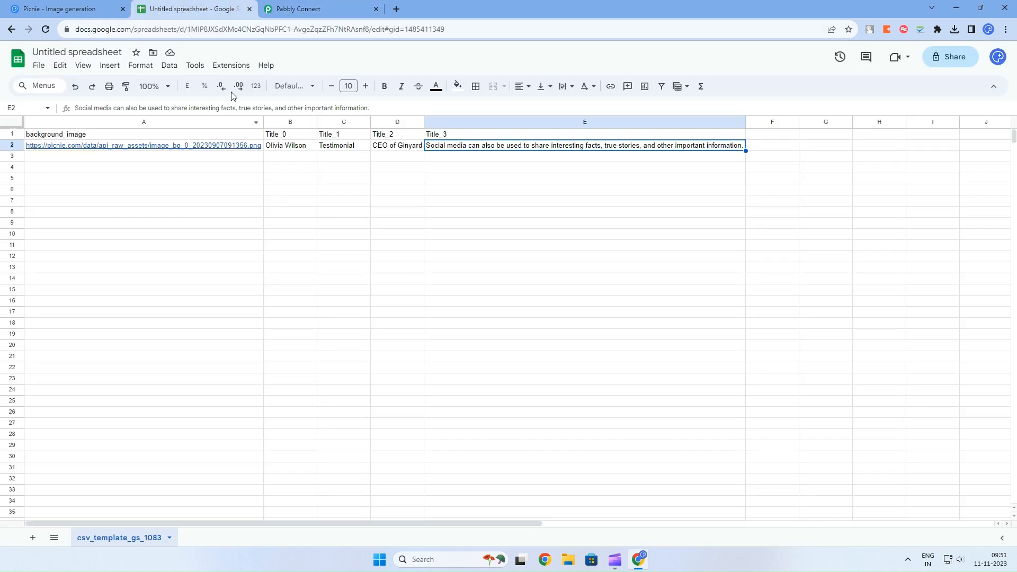
- Search the Google Workspace Marketplace for the Pabbly Connect Webhooks add-on, view its listing and close the marketplace
click(231, 65)
mouse_move(270, 84)
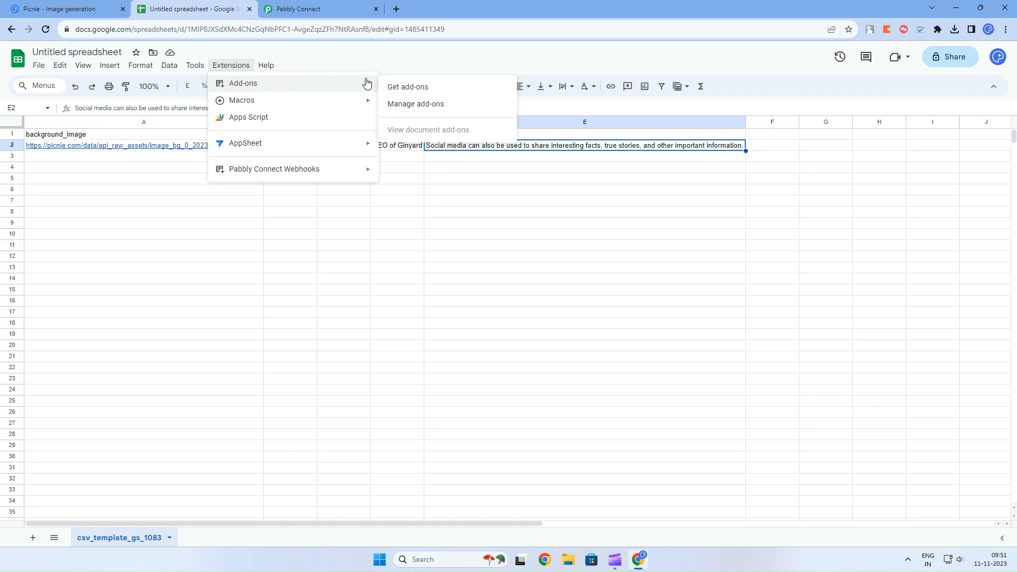
click(403, 92)
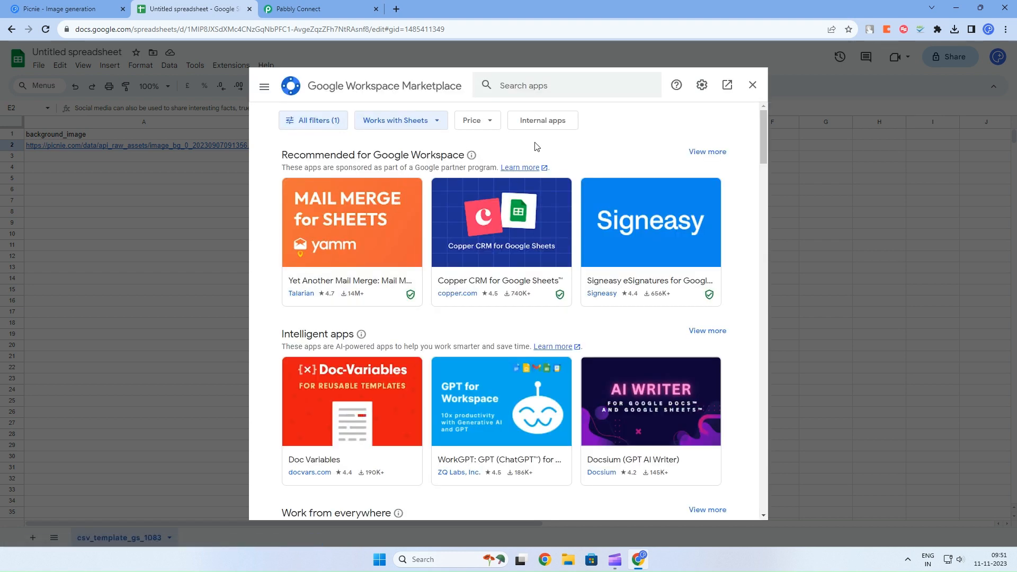
click(529, 85)
text(pabbly)
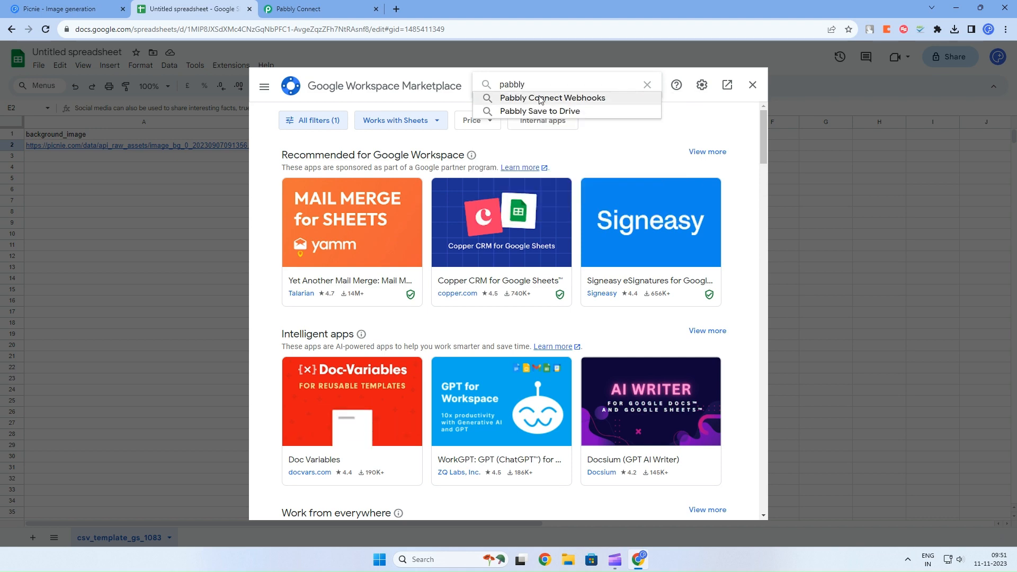
click(538, 98)
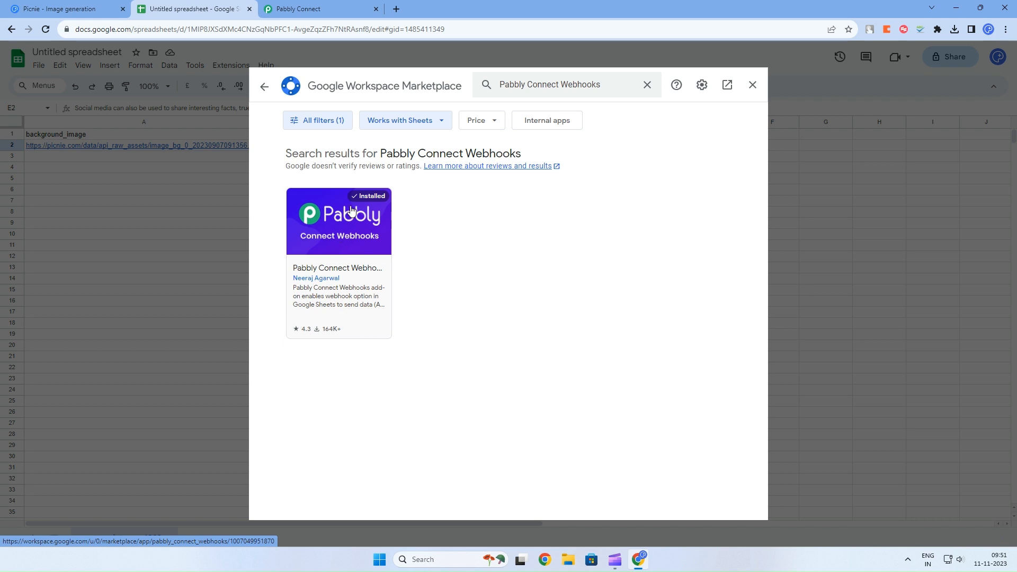
click(354, 251)
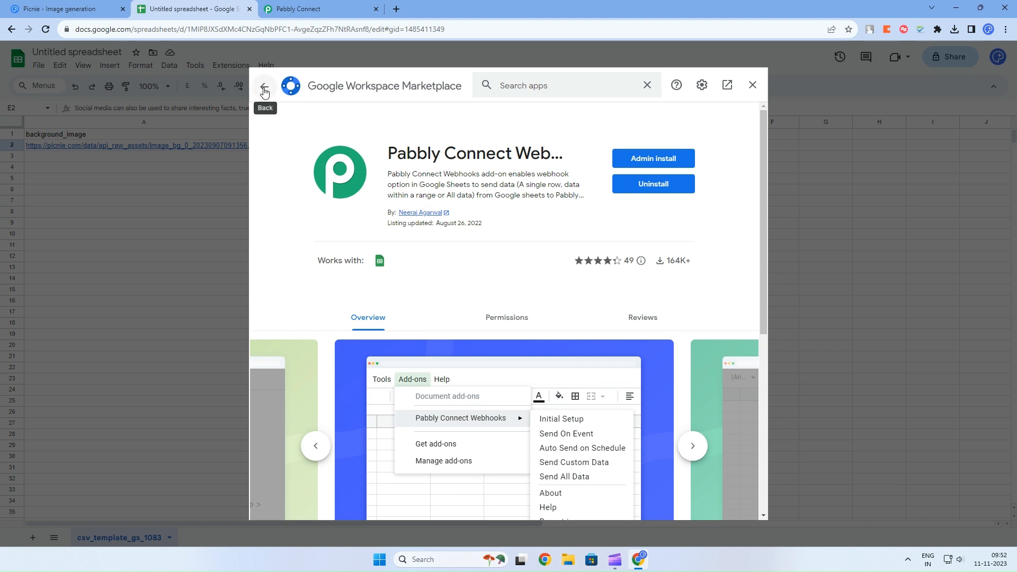
click(752, 86)
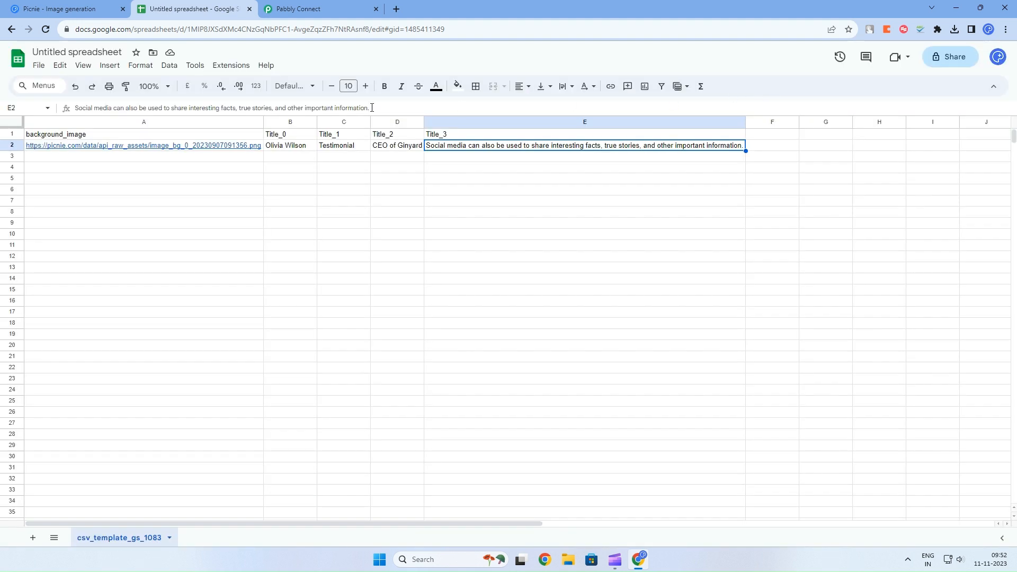
- In the Pabbly Connect Webhooks initial setup, enter the copied webhook URL, set the trigger column to E and send a test
click(239, 71)
mouse_move(265, 170)
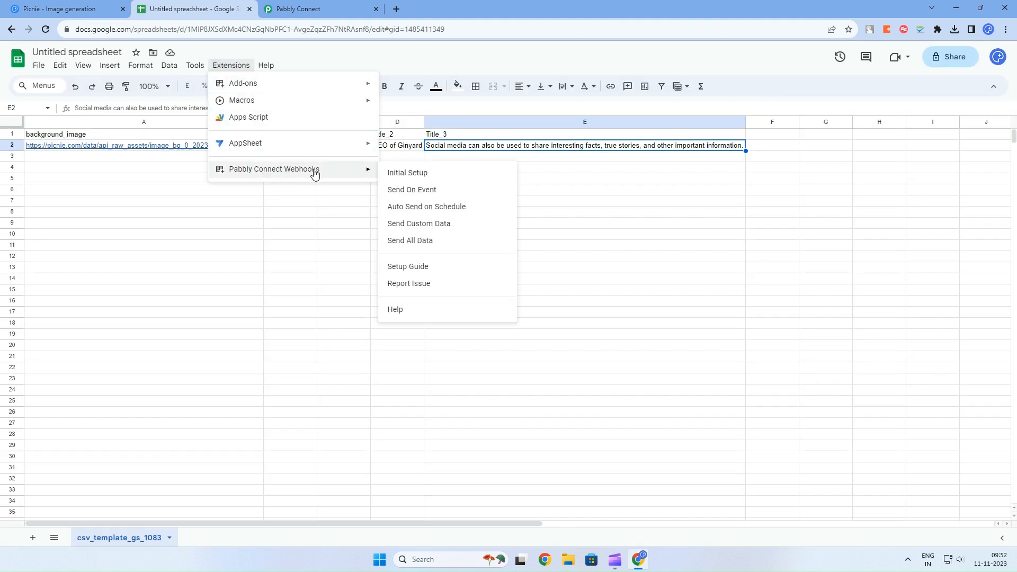
click(403, 175)
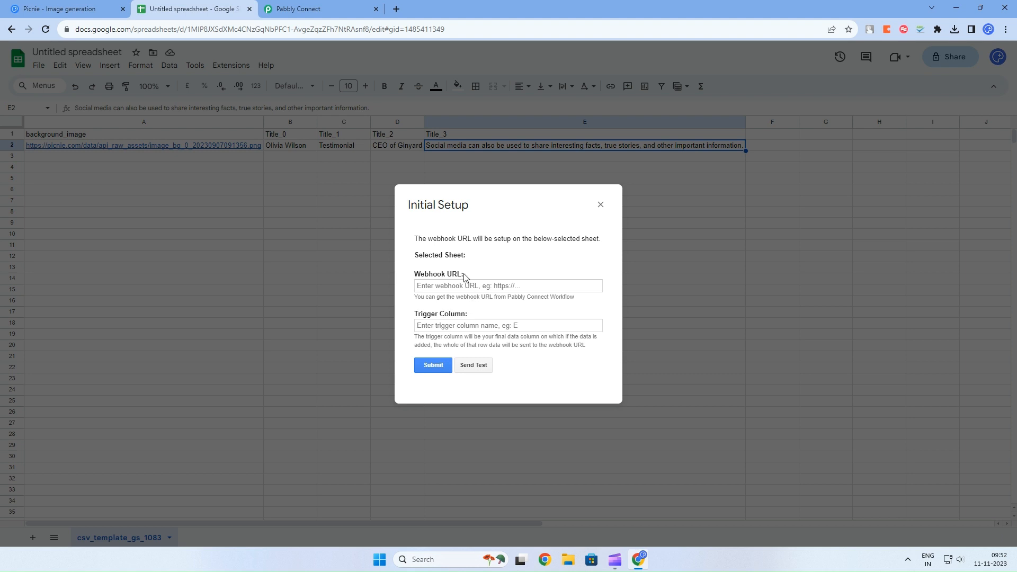
click(461, 285)
key(ctrl+v)
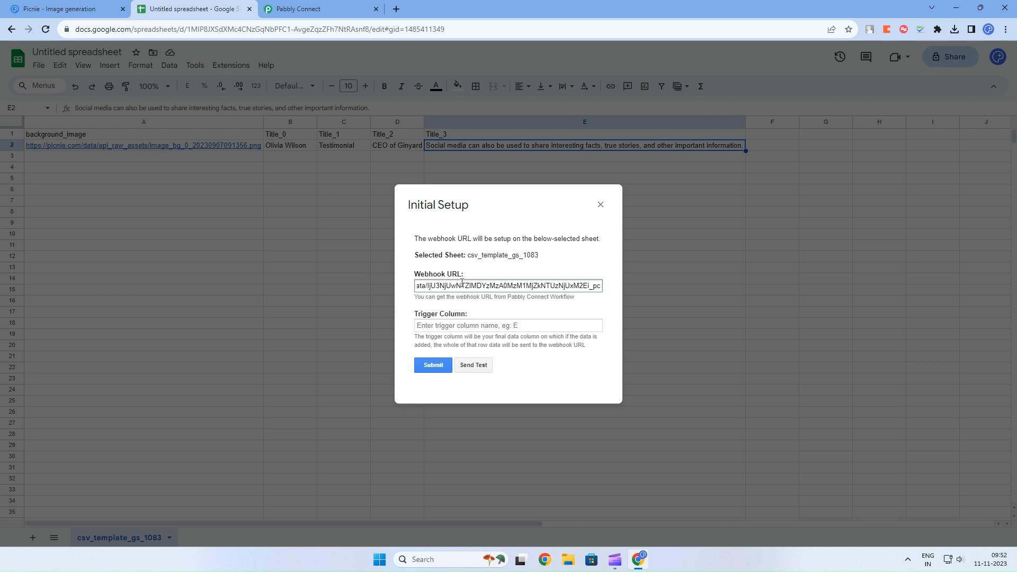
click(462, 325)
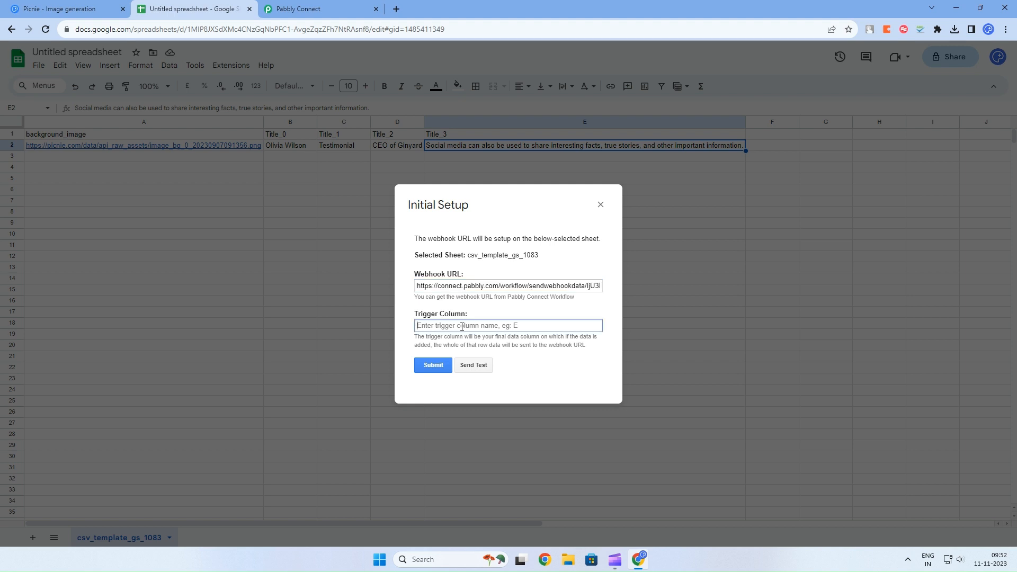
text(E)
click(473, 366)
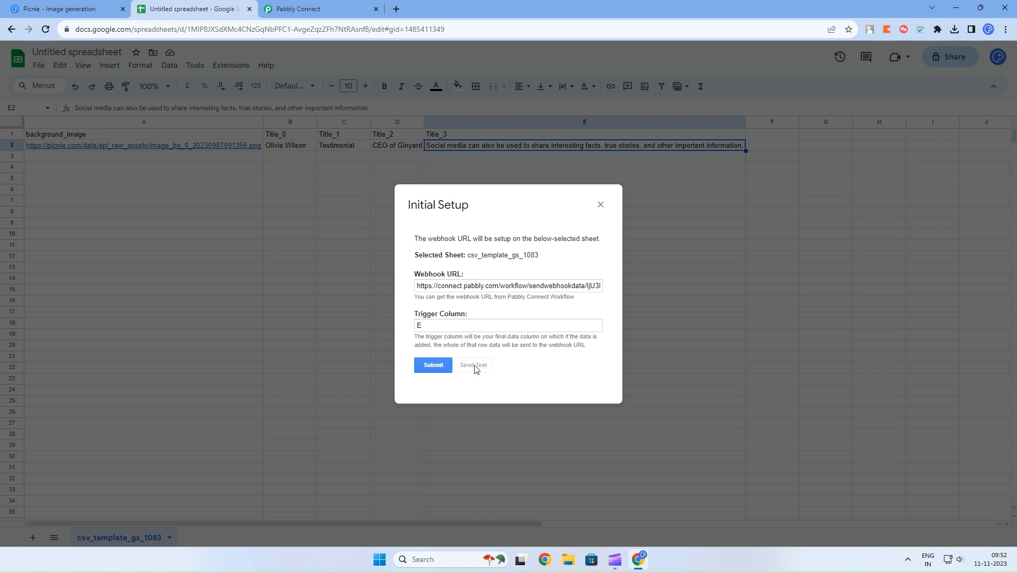
scroll(510, 368, down, 2)
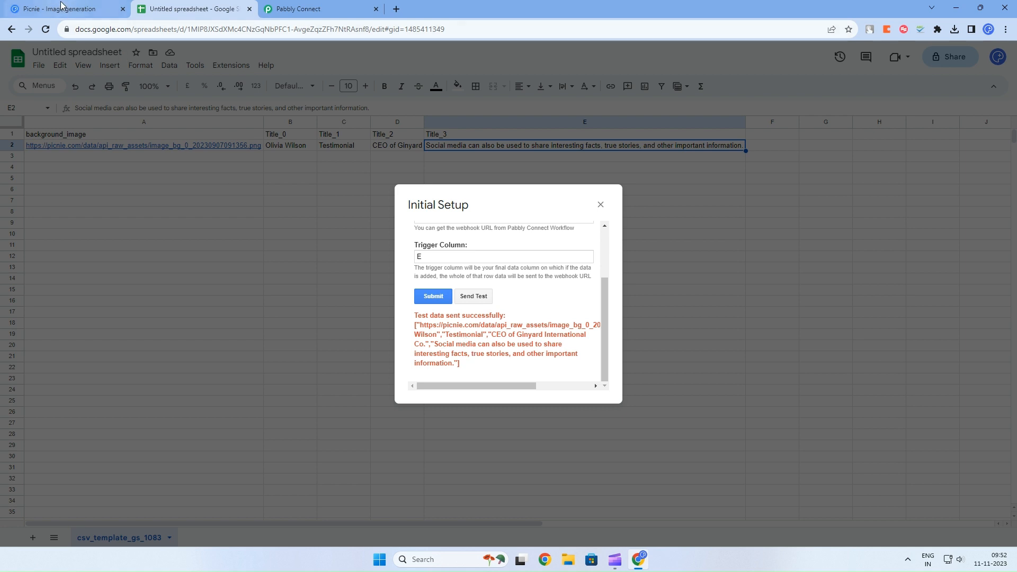
- Switch to Pabbly Connect and check the row data received in the trigger's webhook response
click(315, 9)
scroll(490, 378, down, 4)
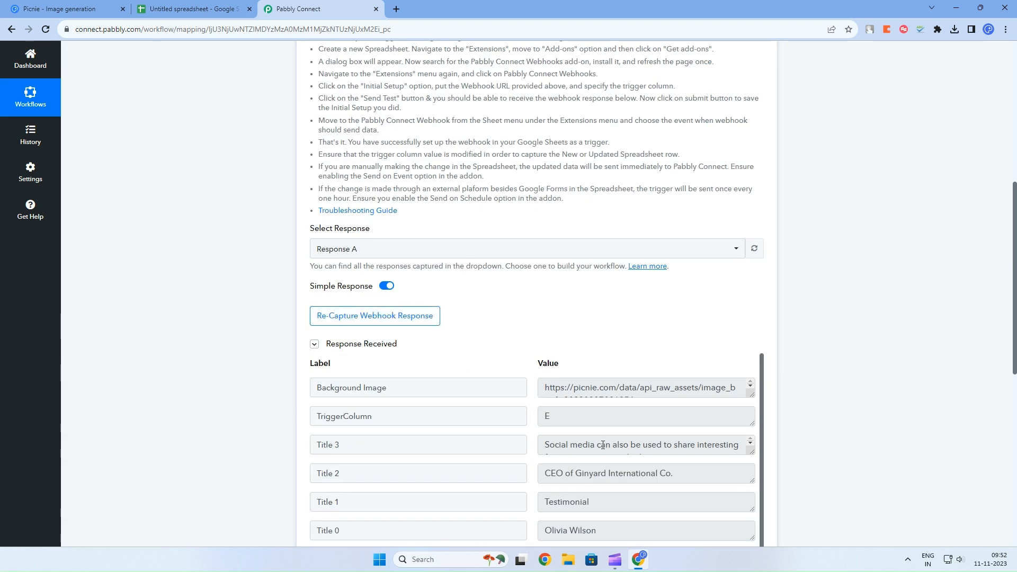
scroll(489, 377, down, 2)
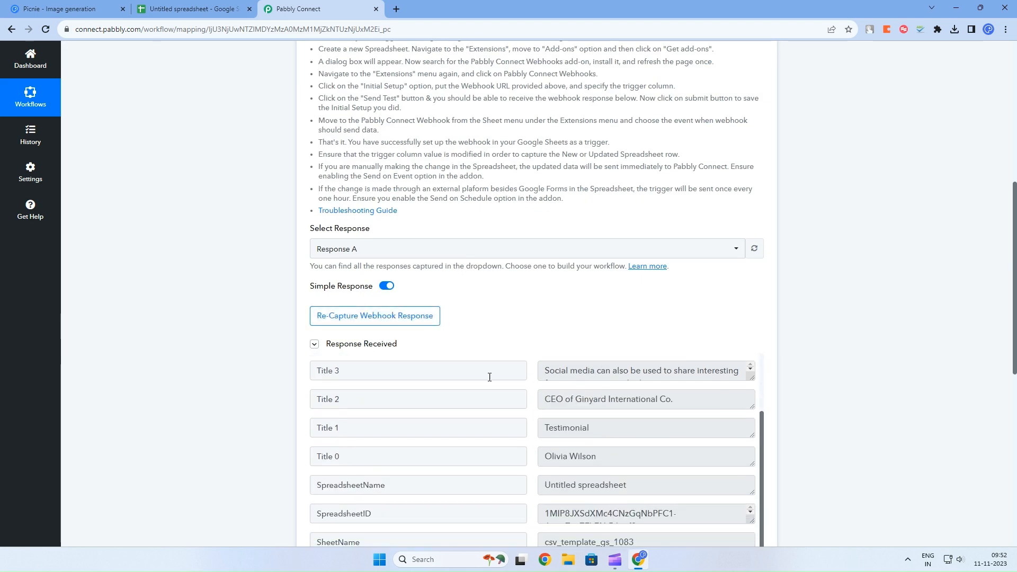
- Return to the spreadsheet, submit the add-on's initial setup and close the dialog
click(191, 9)
click(431, 298)
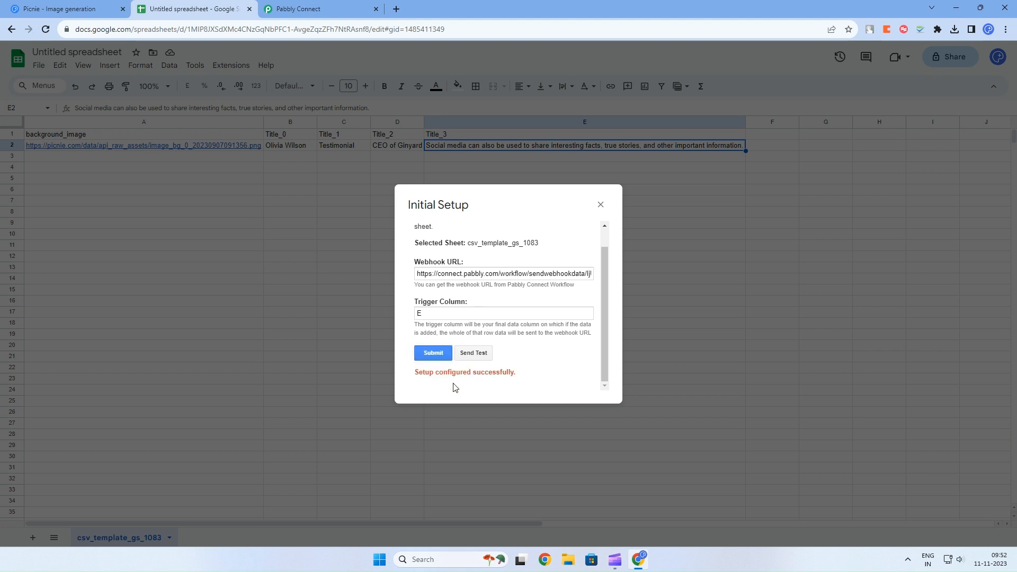
click(601, 204)
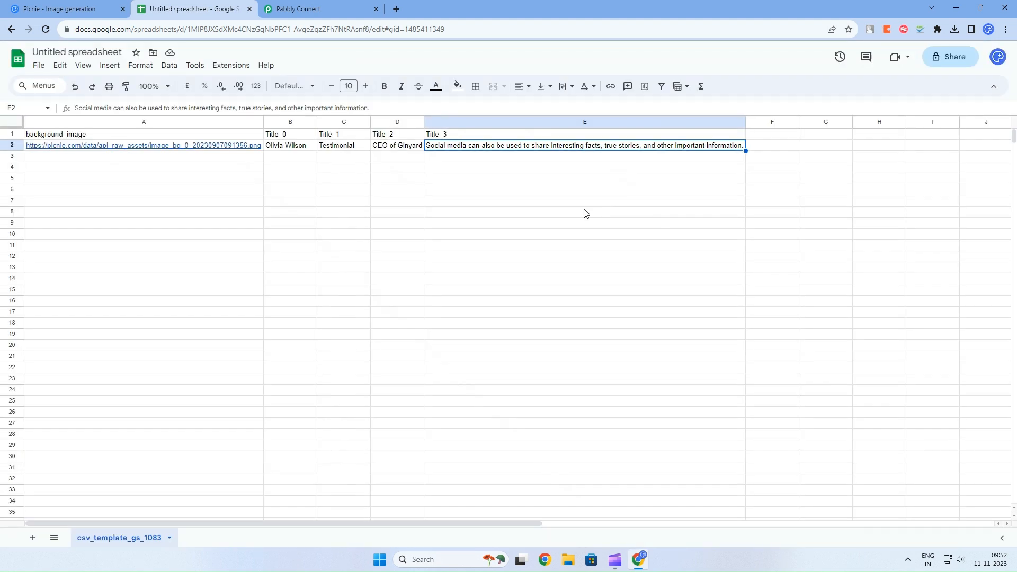
- Switch back to Pabbly Connect and choose Picnie as the app for the second workflow step
click(288, 4)
scroll(499, 256, down, 3)
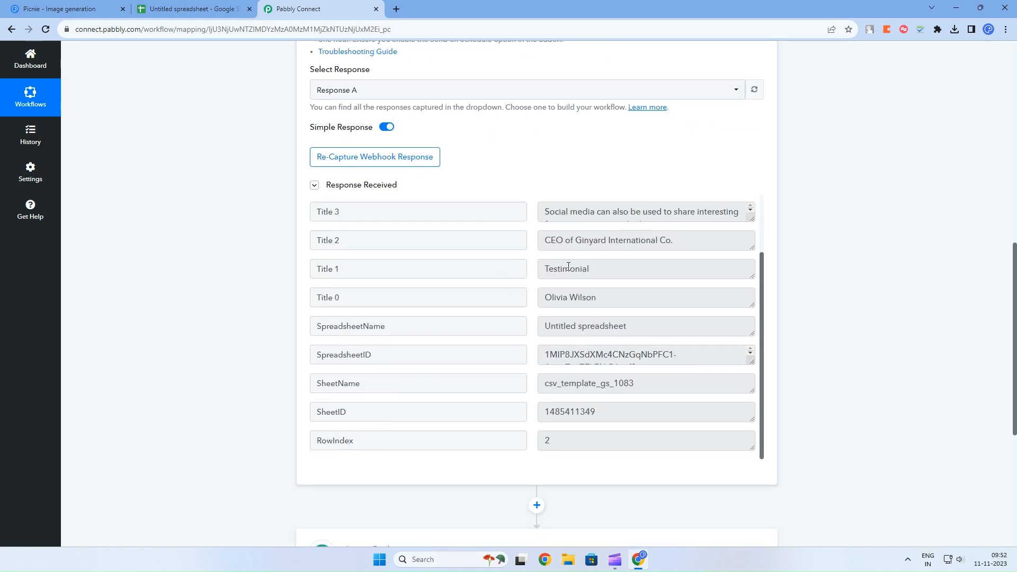
scroll(597, 360, down, 1)
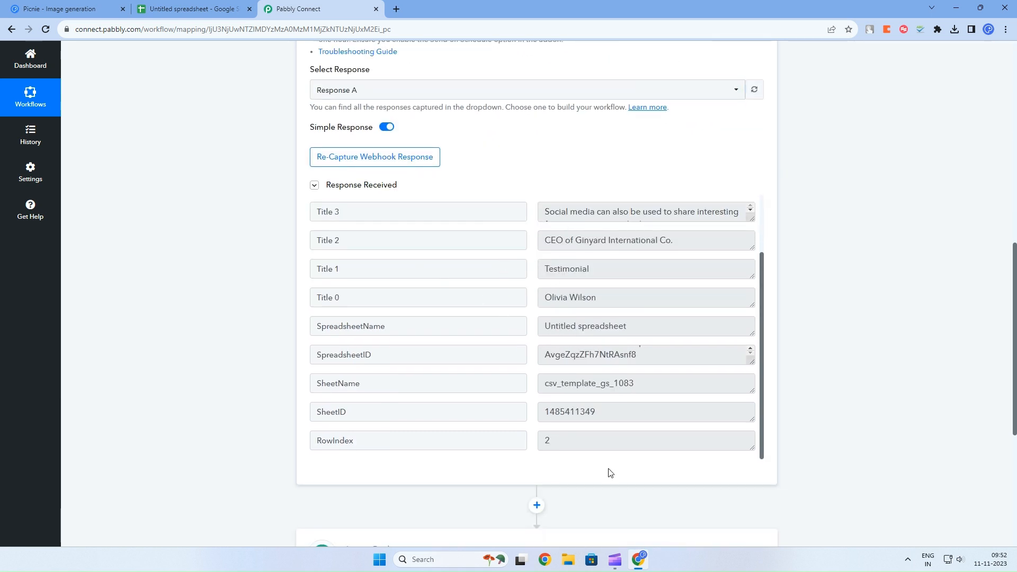
scroll(608, 472, down, 5)
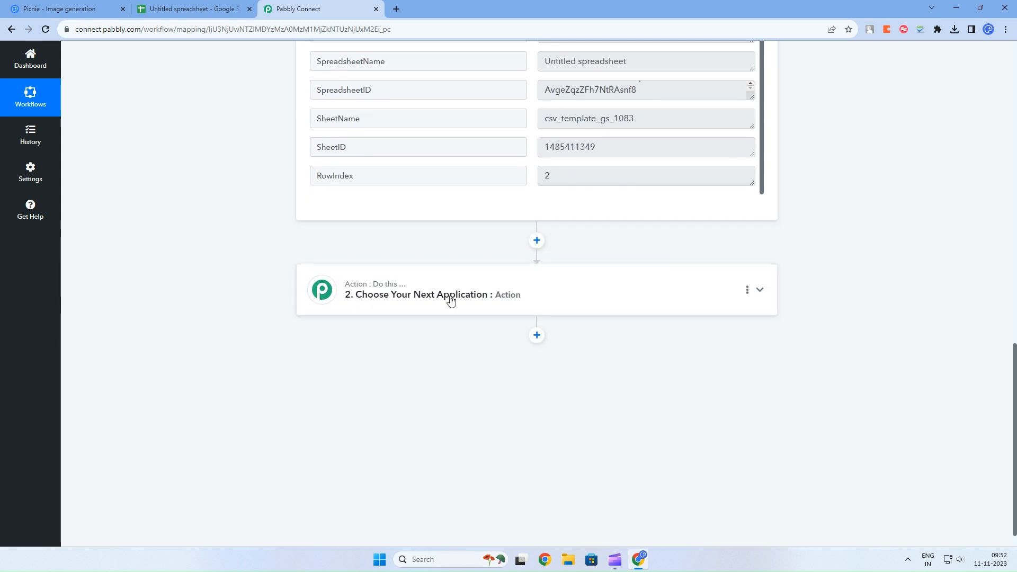
click(511, 302)
scroll(404, 261, down, 2)
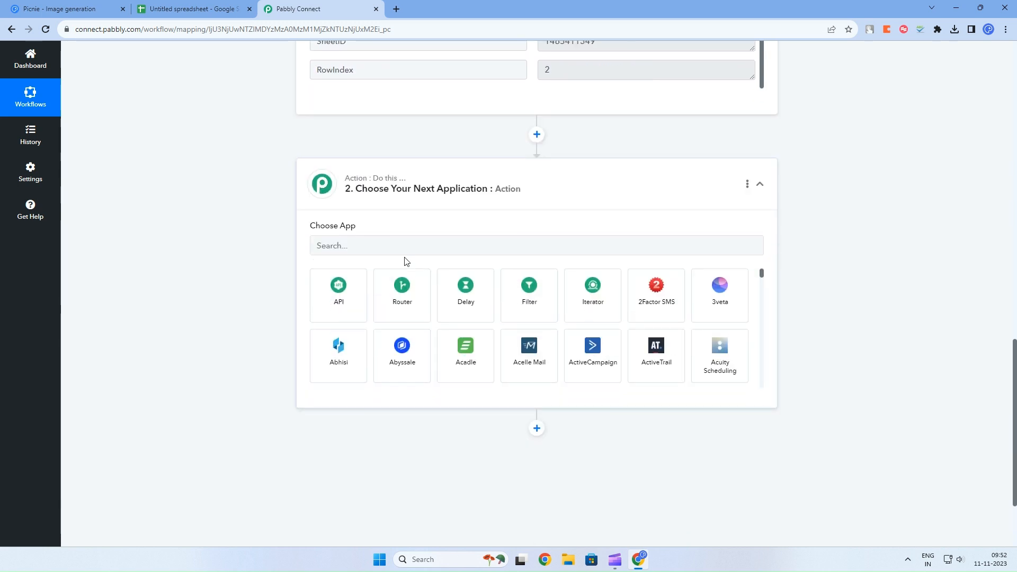
click(397, 245)
text(picnie)
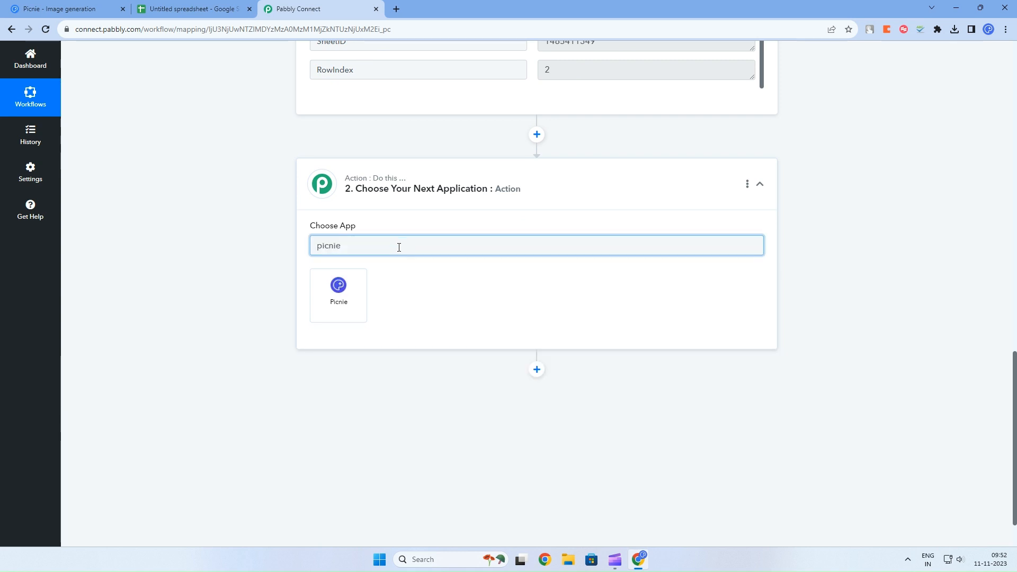
click(337, 290)
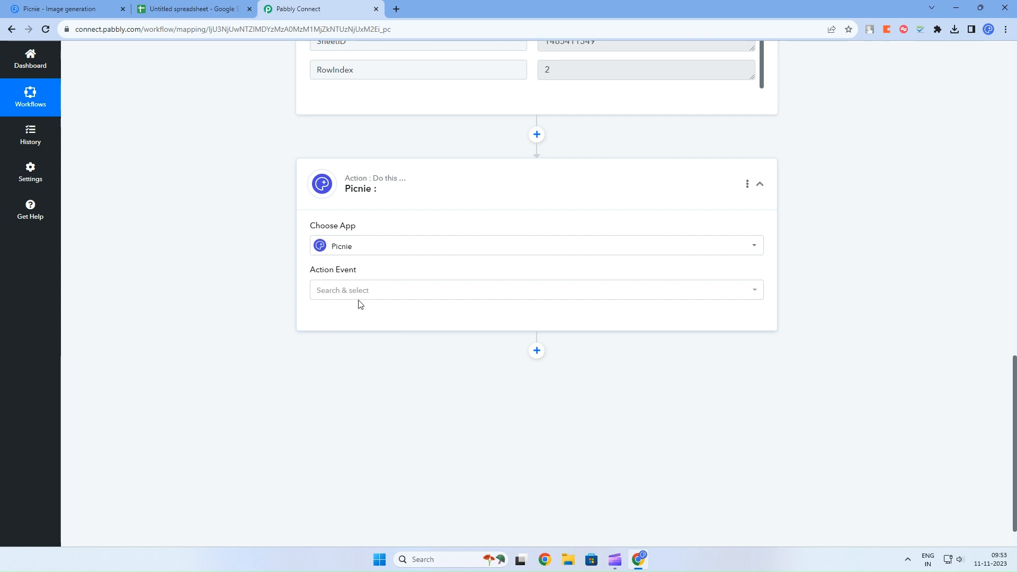
- Set the Picnie action event to Create Image
click(378, 292)
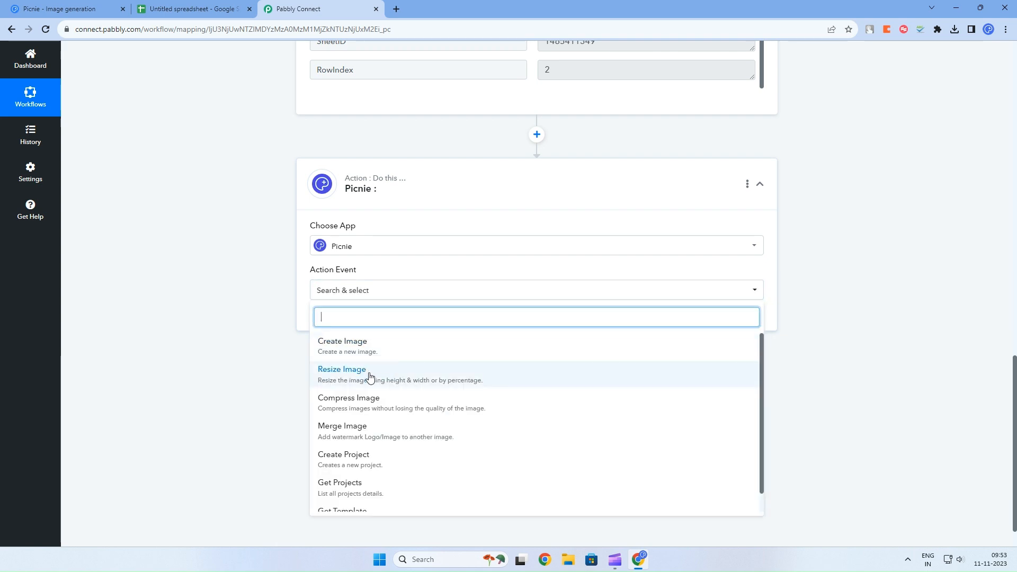
scroll(377, 408, down, 1)
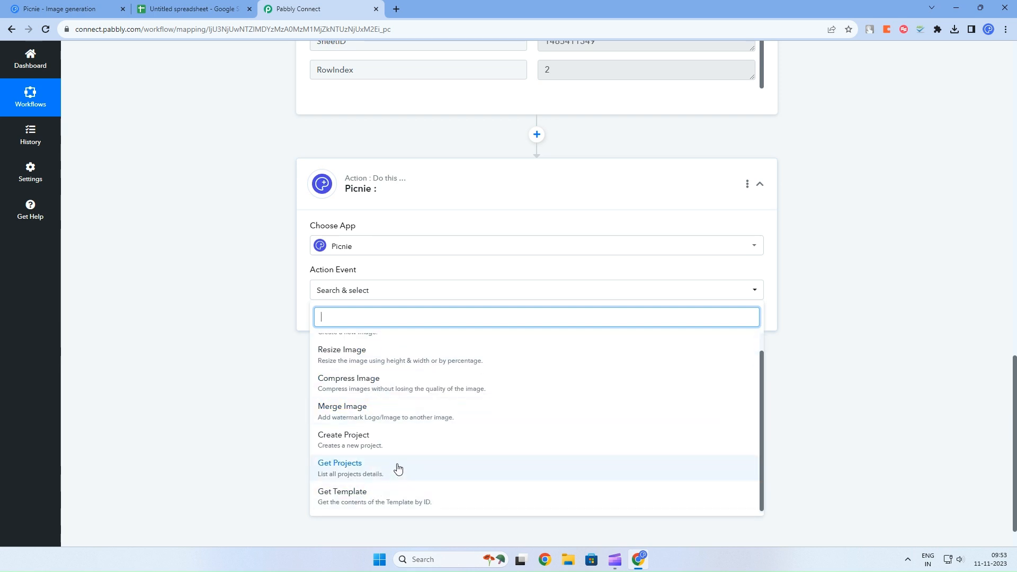
scroll(397, 466, up, 1)
click(342, 347)
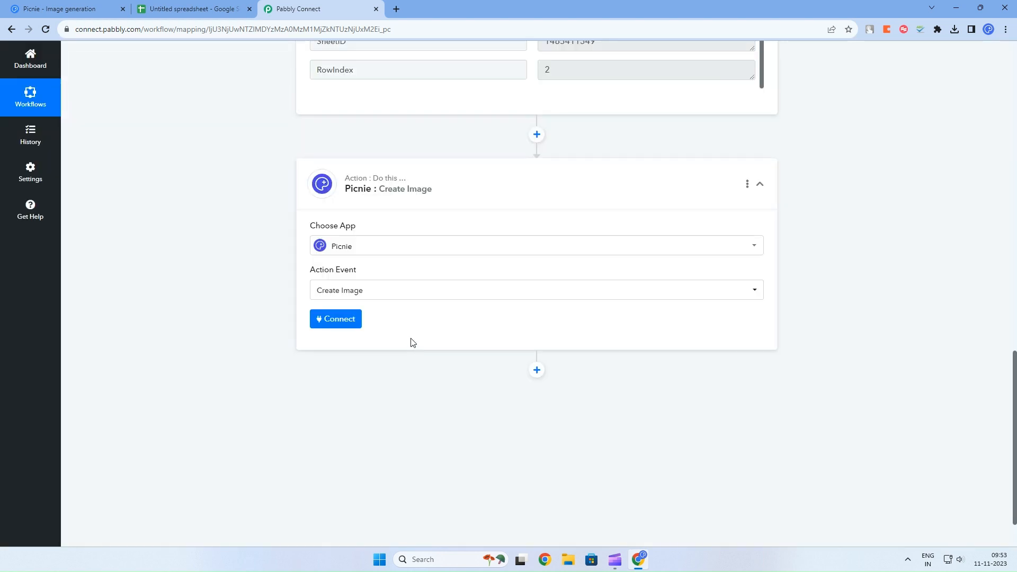
- Start a new Picnie connection for the action and copy the API key from the Picnie image generation page
click(342, 318)
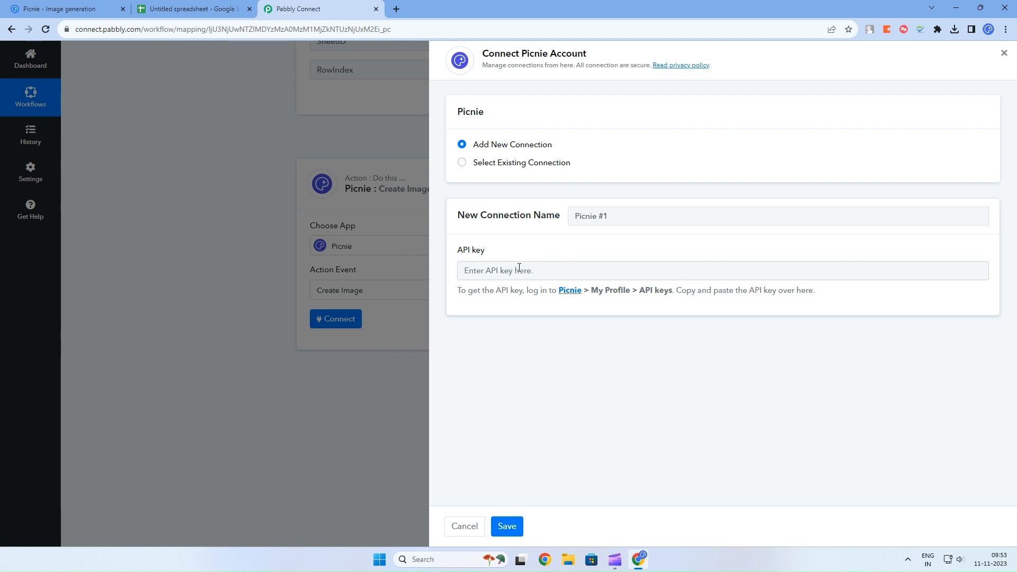
click(58, 9)
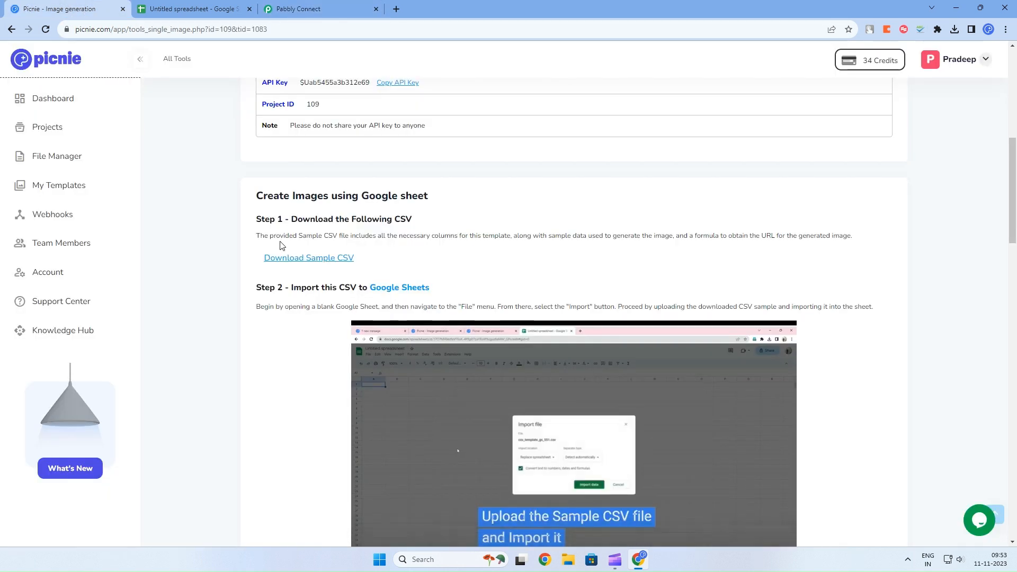
scroll(389, 235, up, 2)
scroll(455, 164, up, 3)
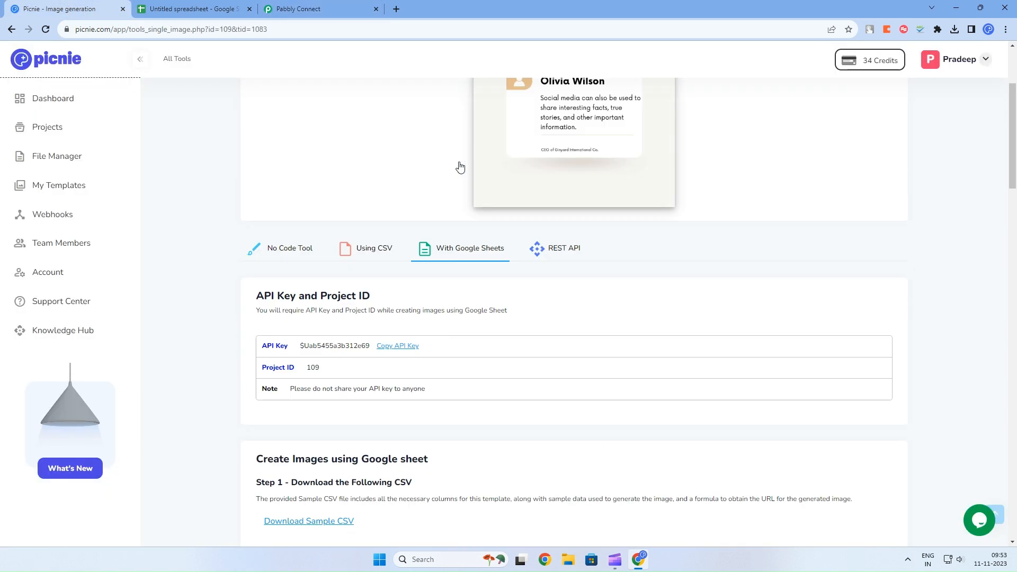
scroll(584, 243, down, 3)
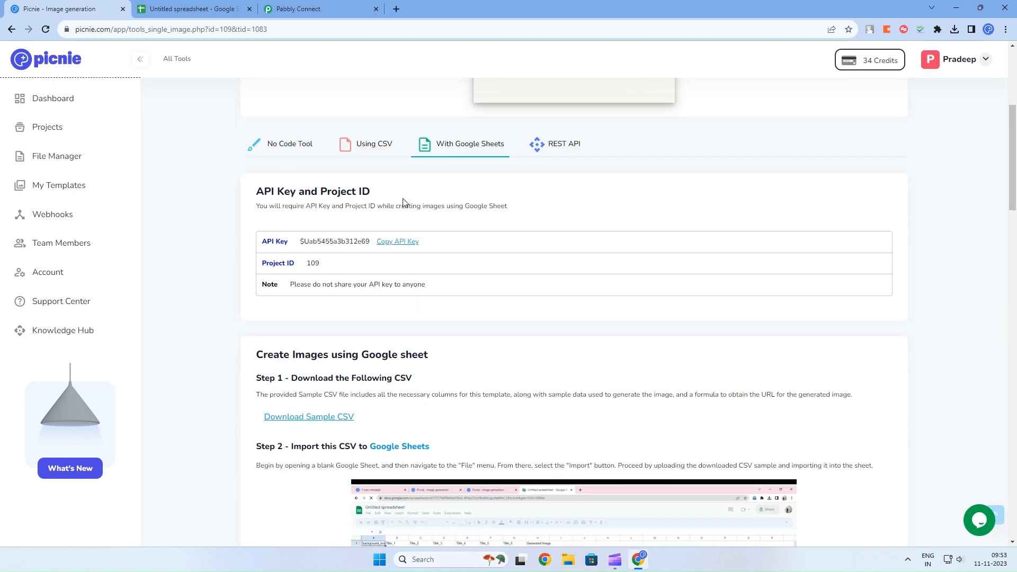
click(395, 242)
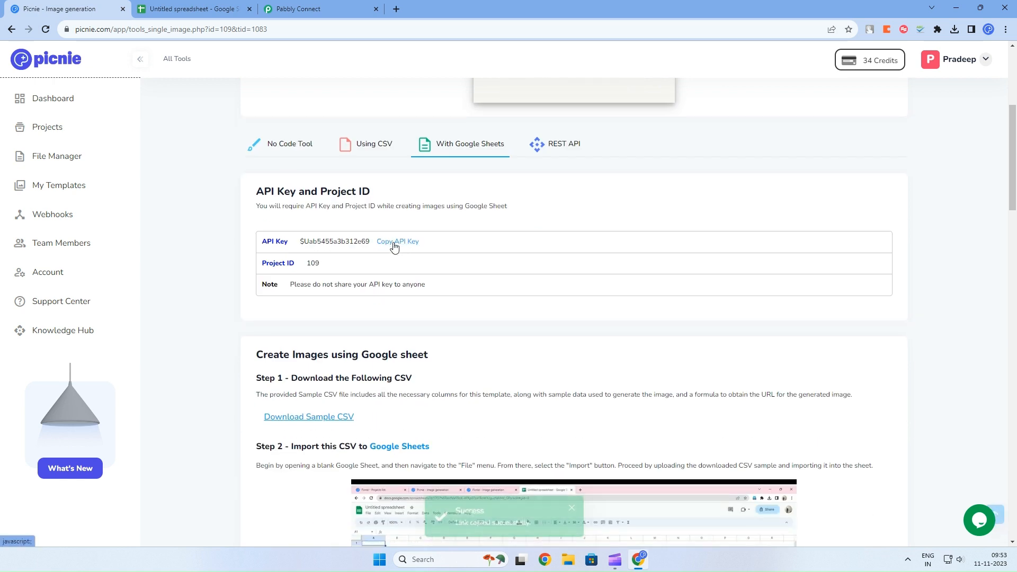
- Return to Pabbly Connect, paste the API key into the new Picnie connection and save it
click(180, 2)
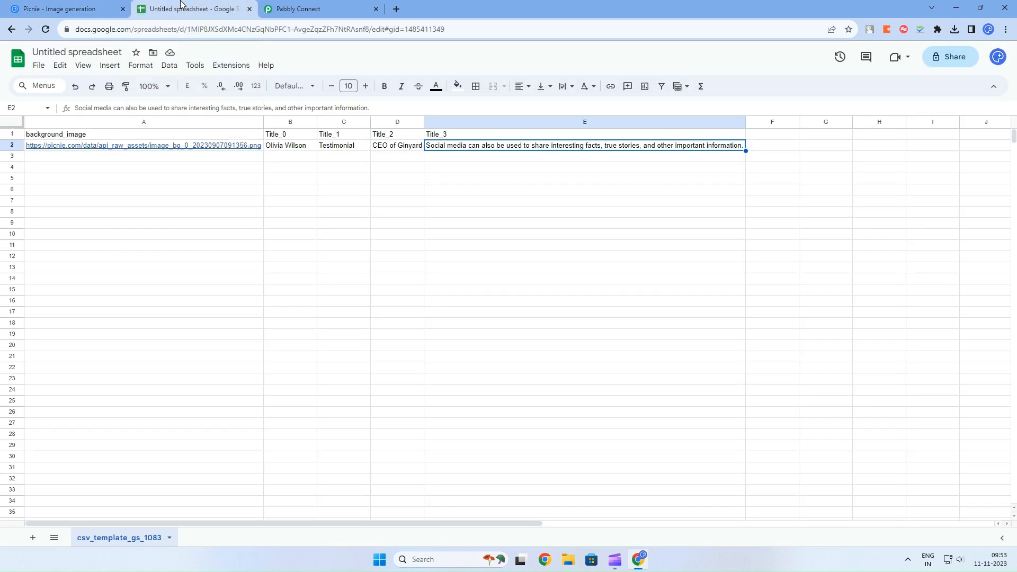
click(306, 15)
click(544, 265)
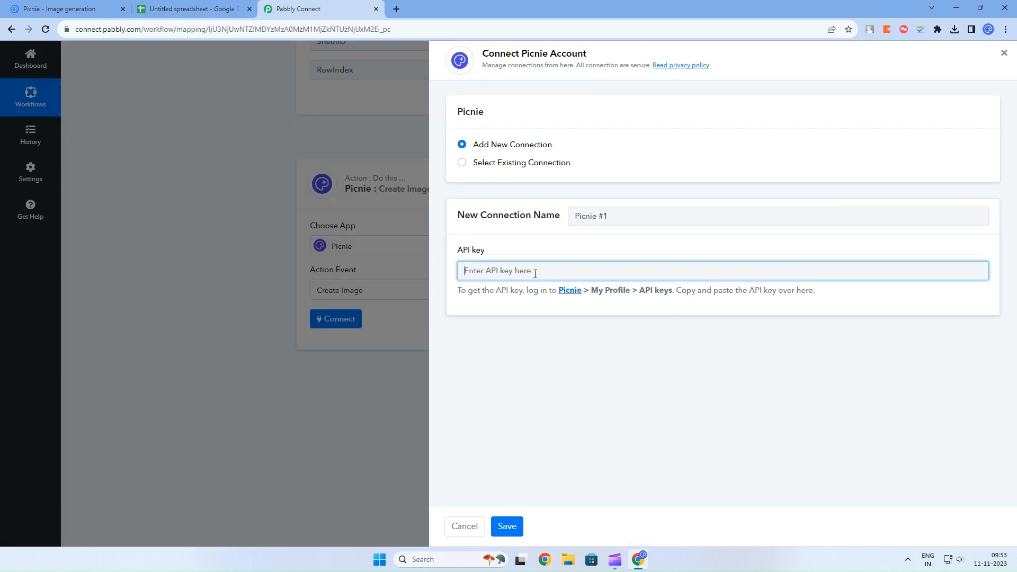
key(ctrl+v)
click(508, 528)
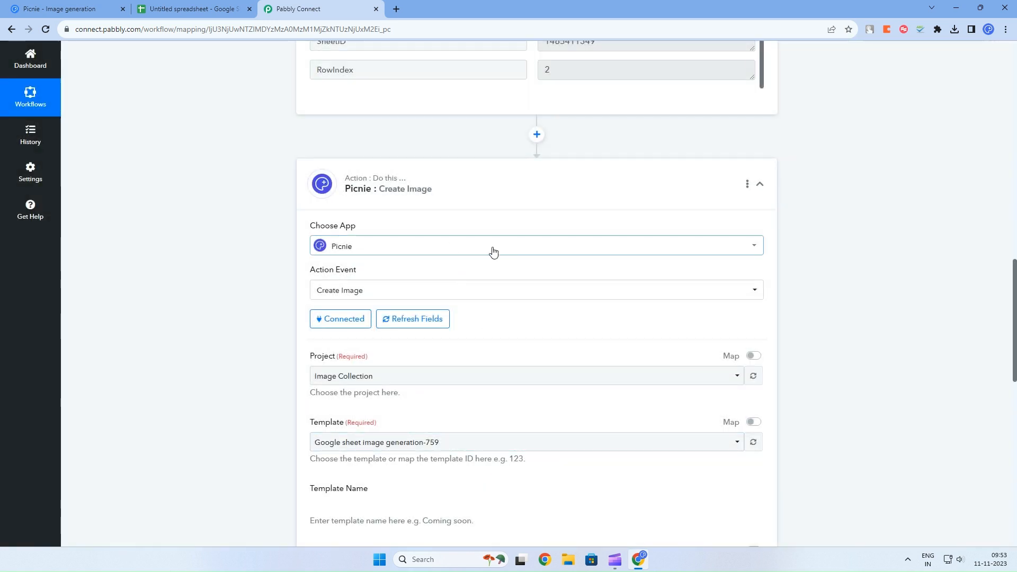
- Set the project of the Picnie Create Image action to Social Media
scroll(498, 314, down, 2)
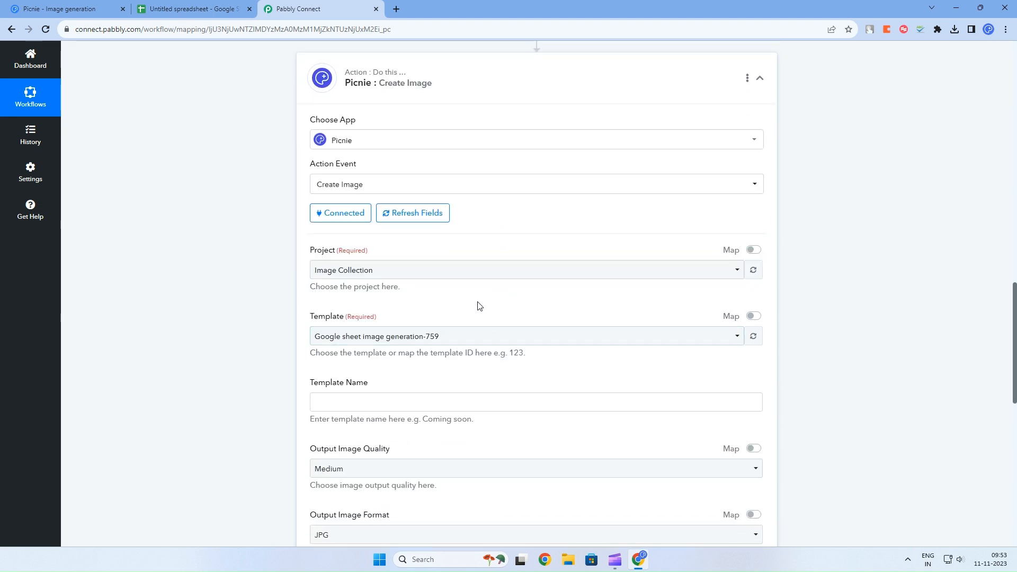
scroll(473, 296, down, 1)
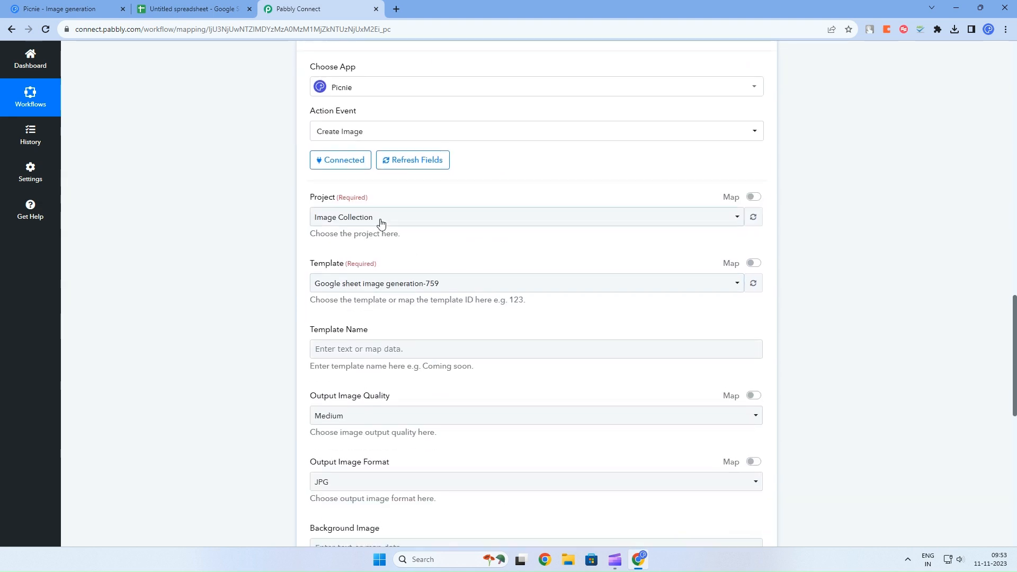
click(379, 220)
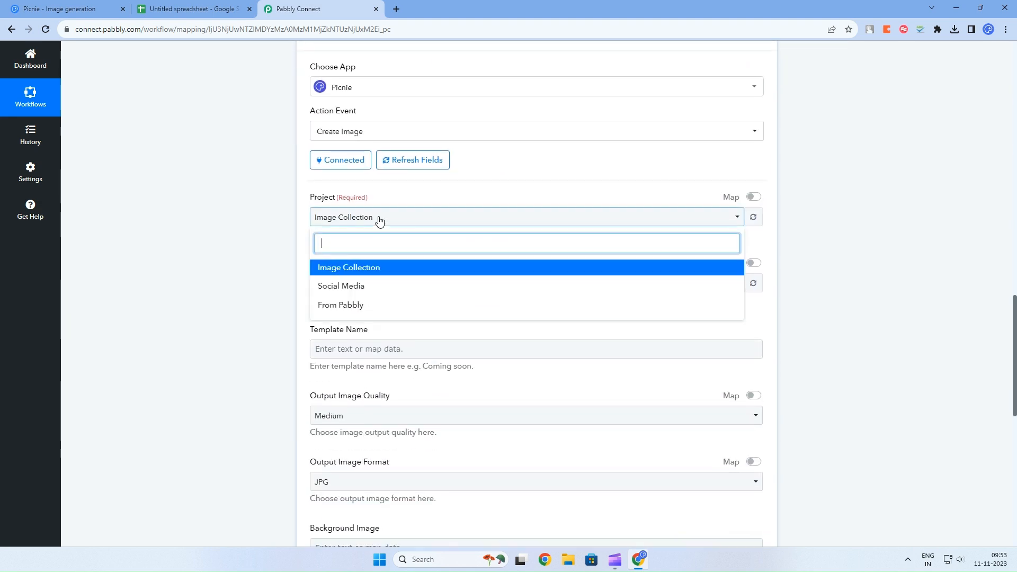
click(357, 289)
- Switch to the Picnie image generation page and check the name and ID of the testimonial template
scroll(423, 265, down, 1)
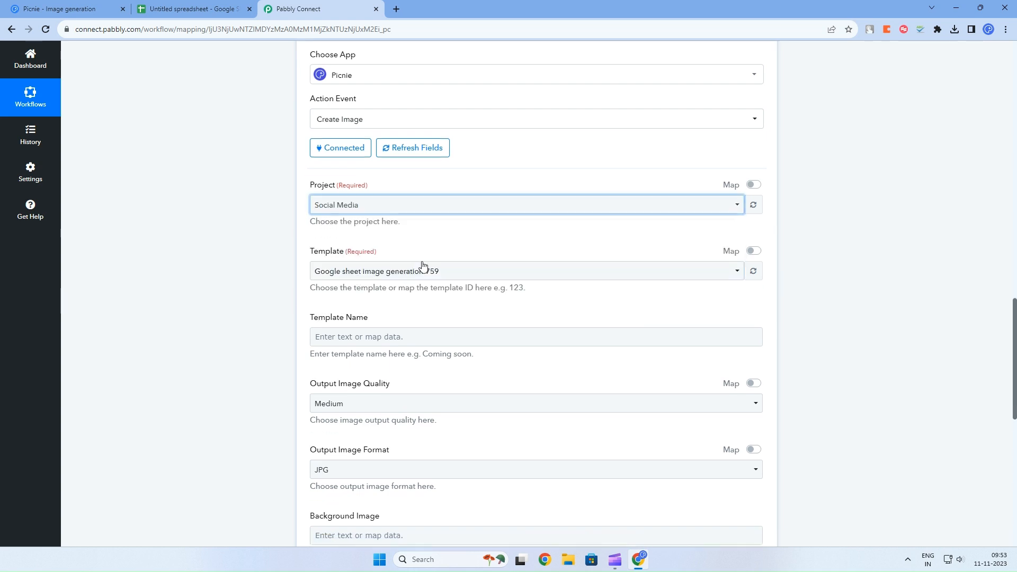
scroll(423, 267, down, 1)
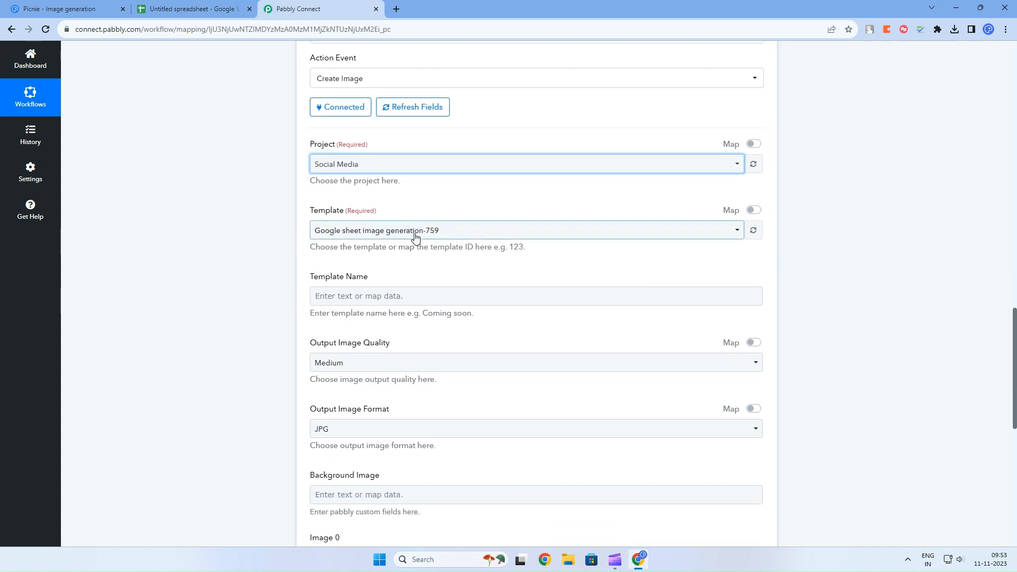
click(56, 8)
scroll(331, 223, up, 5)
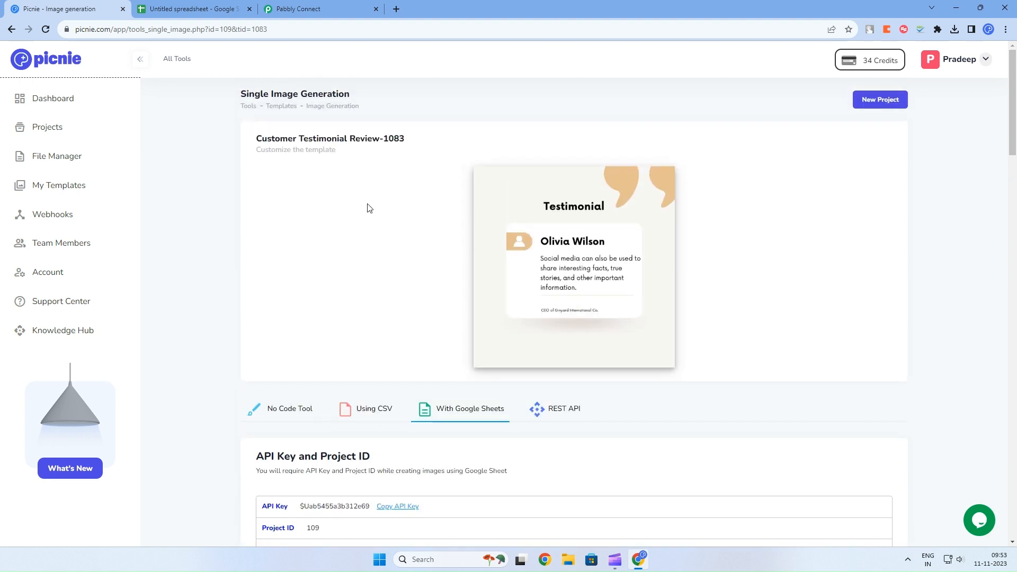
drag(256, 139, 407, 148)
click(406, 150)
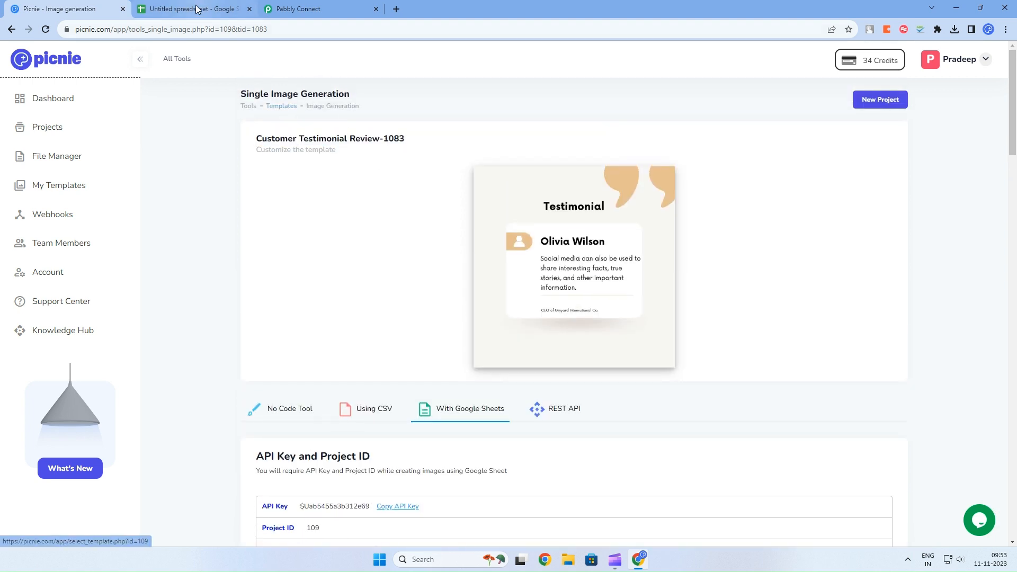
- Return to Pabbly Connect, search the templates for 1083 and choose Customer Testimonial Review-1083
click(298, 8)
click(377, 230)
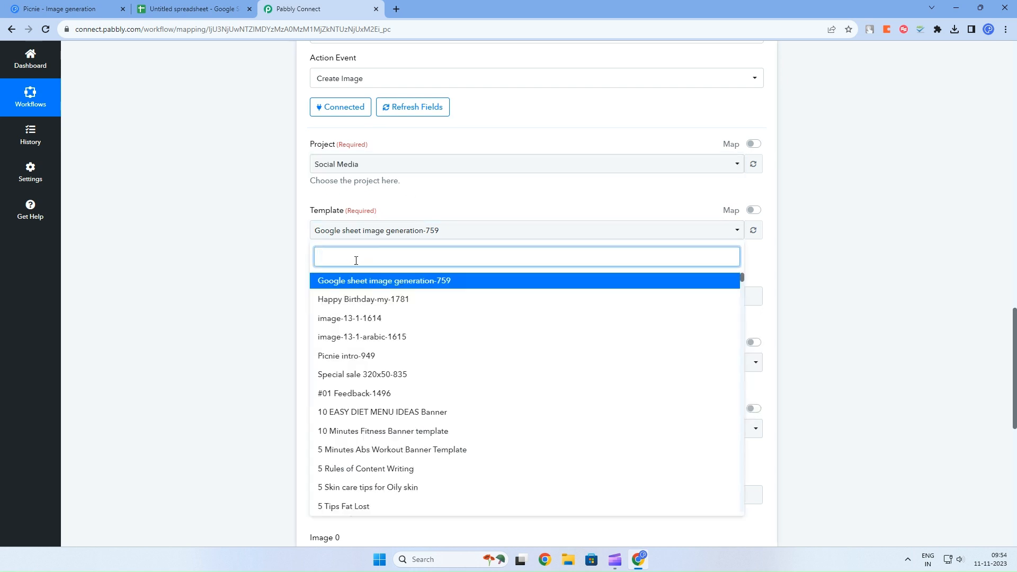
text(1083)
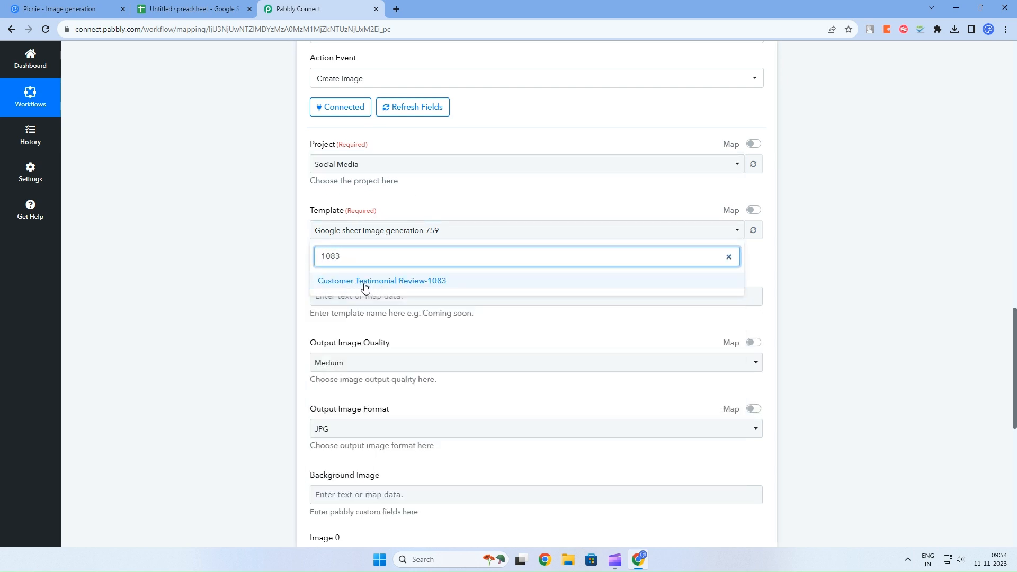
click(372, 281)
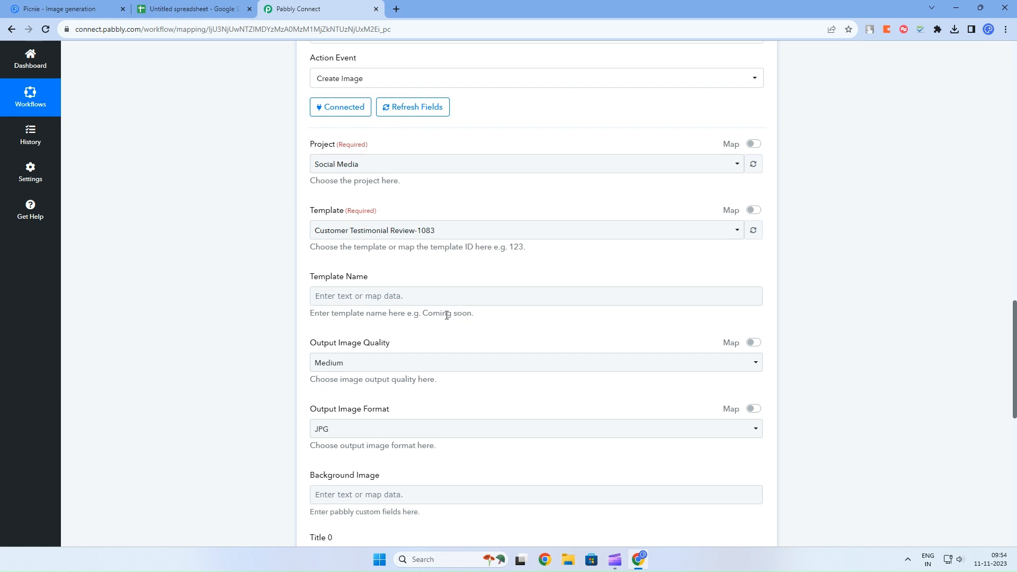
- Enter "Review template" as the template name of the Create Image action
scroll(446, 315, down, 1)
click(375, 243)
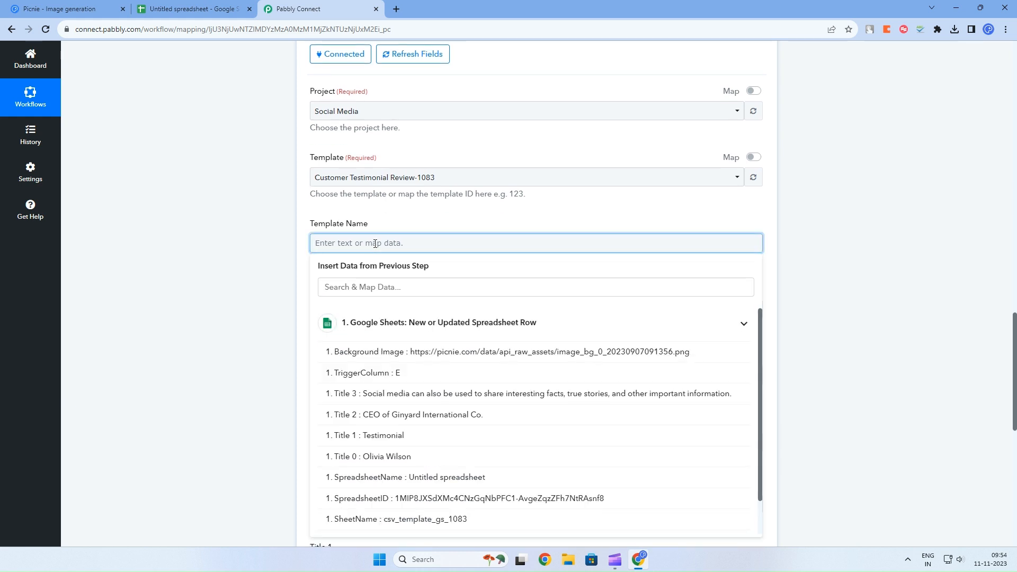
text(Review template)
click(416, 220)
- Examine the available output image formats and quality levels without changing either setting
scroll(422, 225, down, 2)
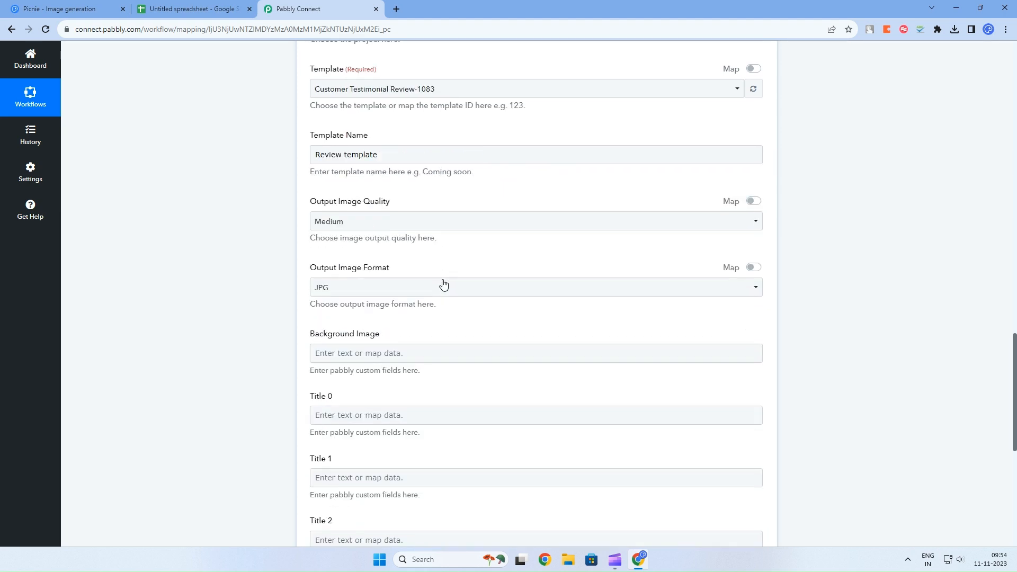
click(351, 278)
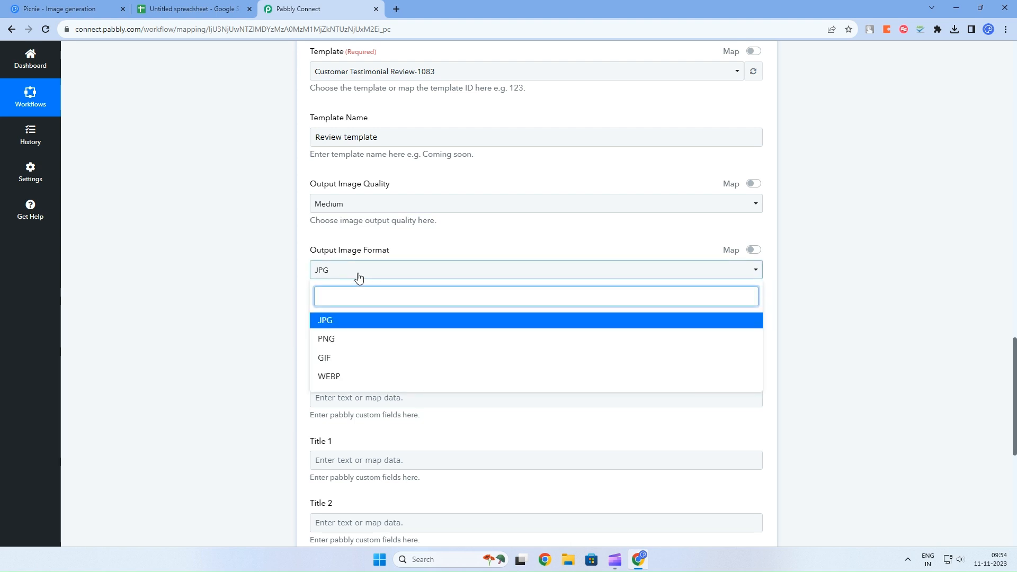
click(359, 277)
click(364, 204)
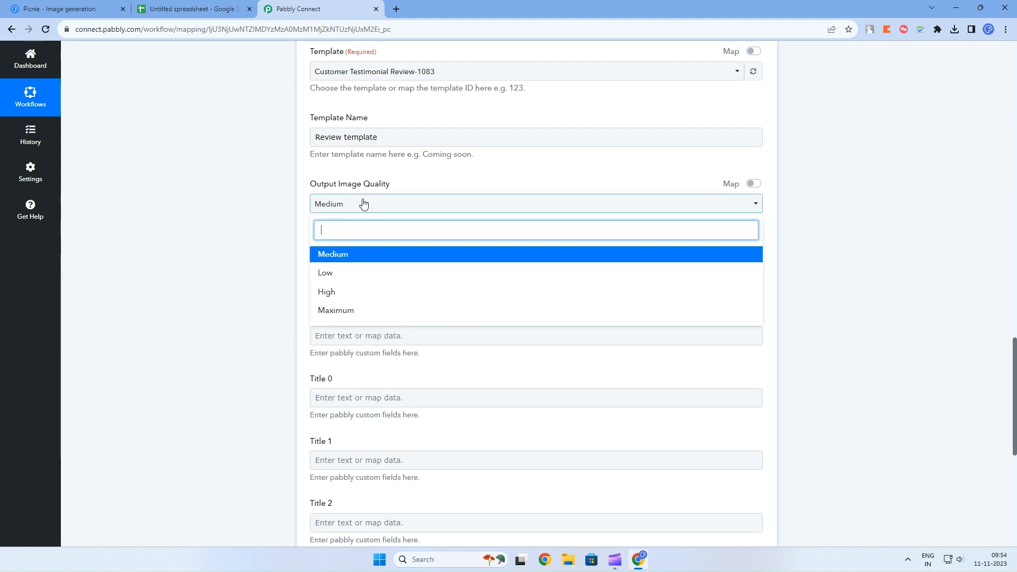
click(363, 204)
- Map the Background Image field to the Background Image value from the Google Sheets trigger
scroll(422, 299, down, 2)
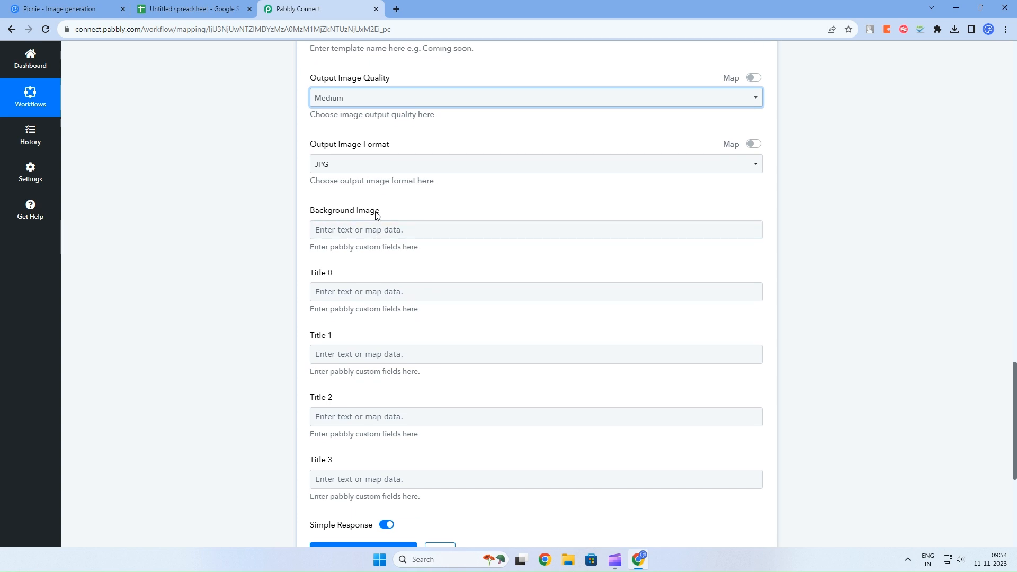
click(358, 231)
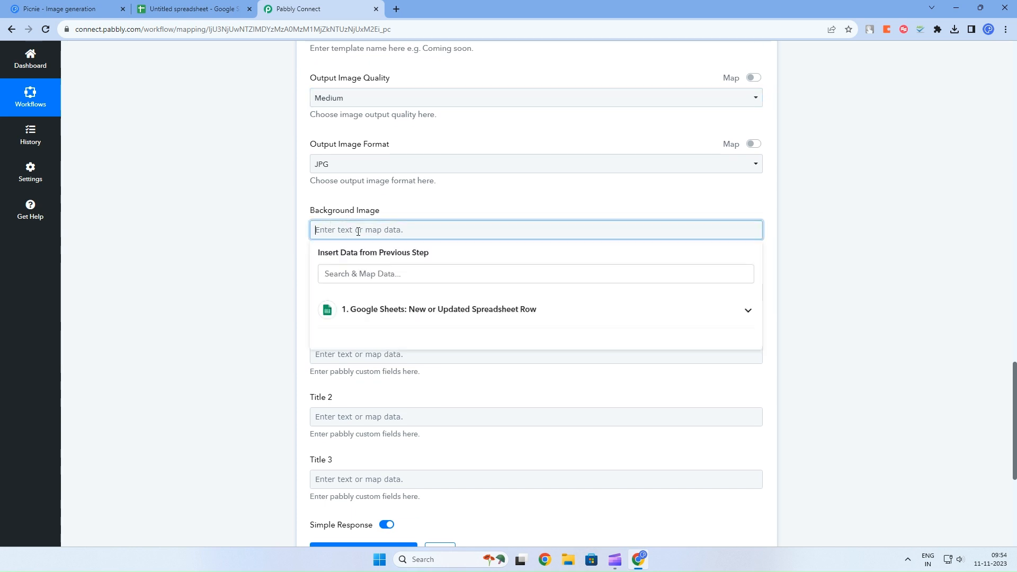
click(422, 314)
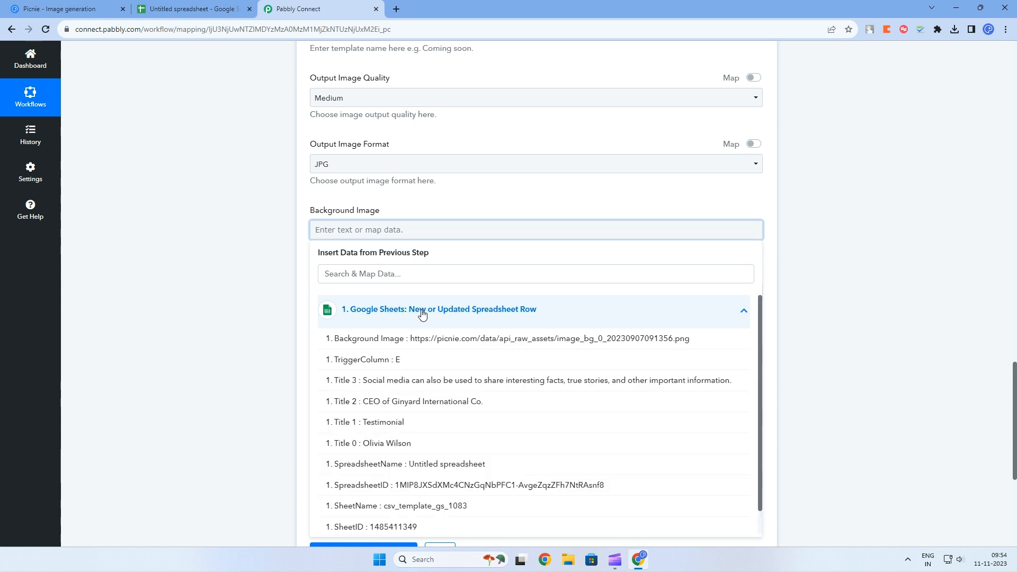
click(391, 339)
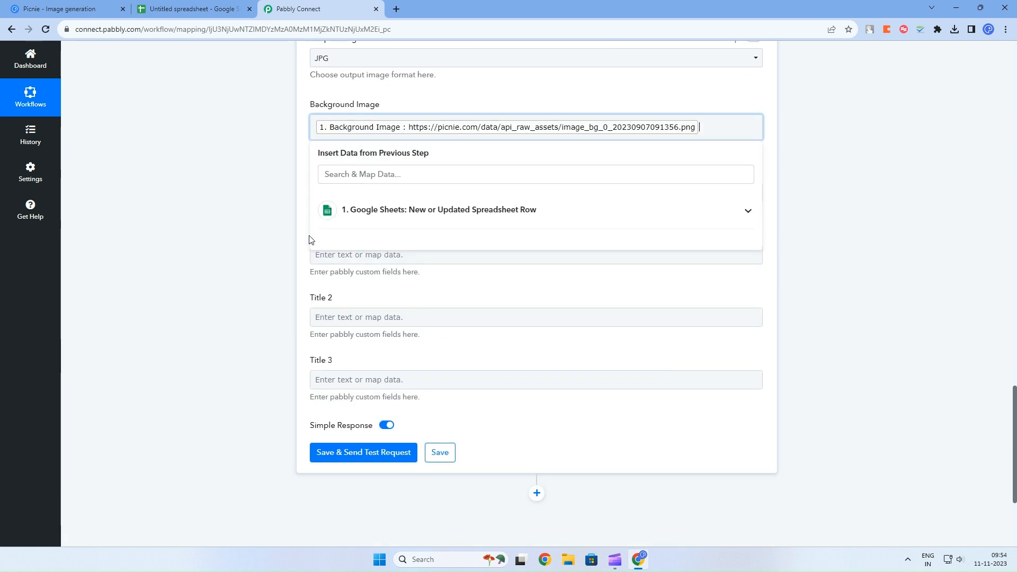
click(297, 193)
- Map the Title 0 field to the Title 0 value from the Google Sheets trigger
click(387, 192)
click(410, 271)
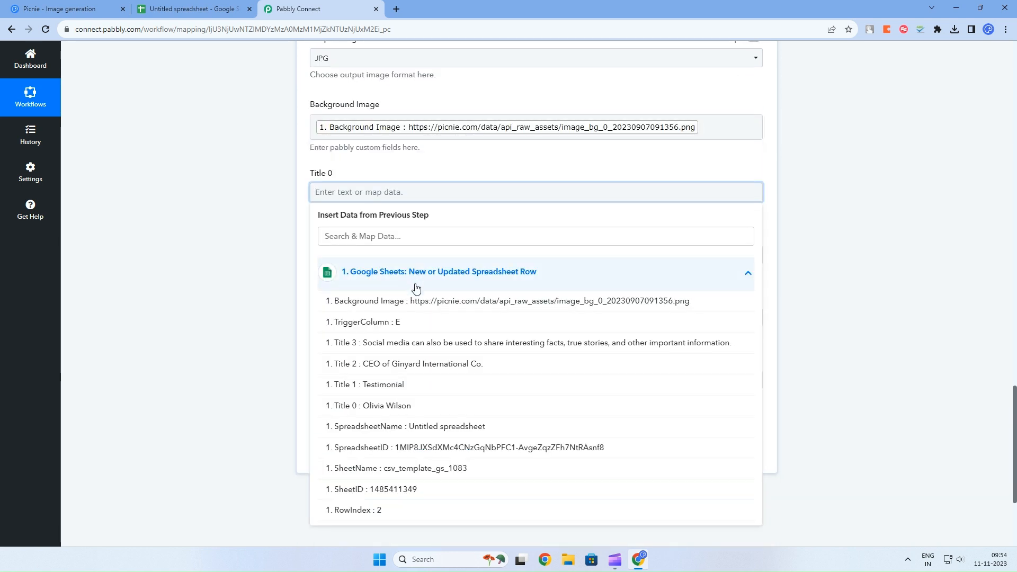
click(397, 407)
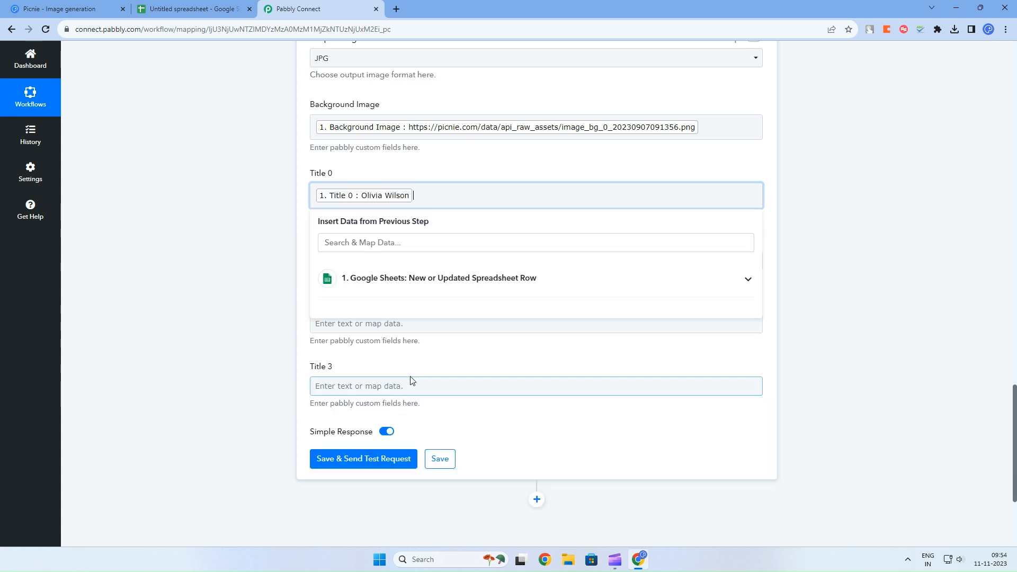
click(297, 261)
- Map the Title 1 field to the Title 1 value from the Google Sheets trigger
click(364, 324)
scroll(364, 325, down, 2)
click(389, 154)
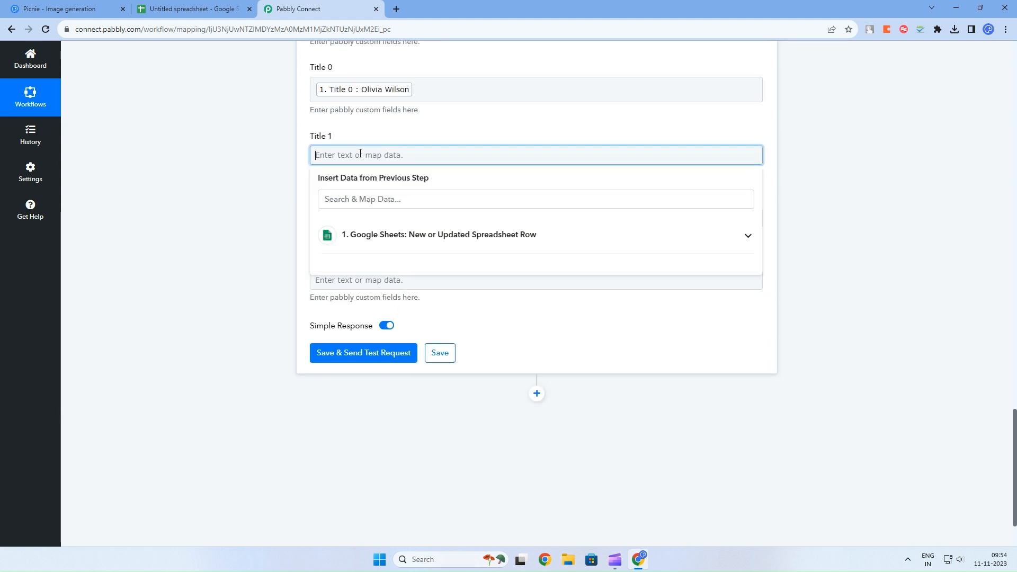
click(381, 236)
click(390, 348)
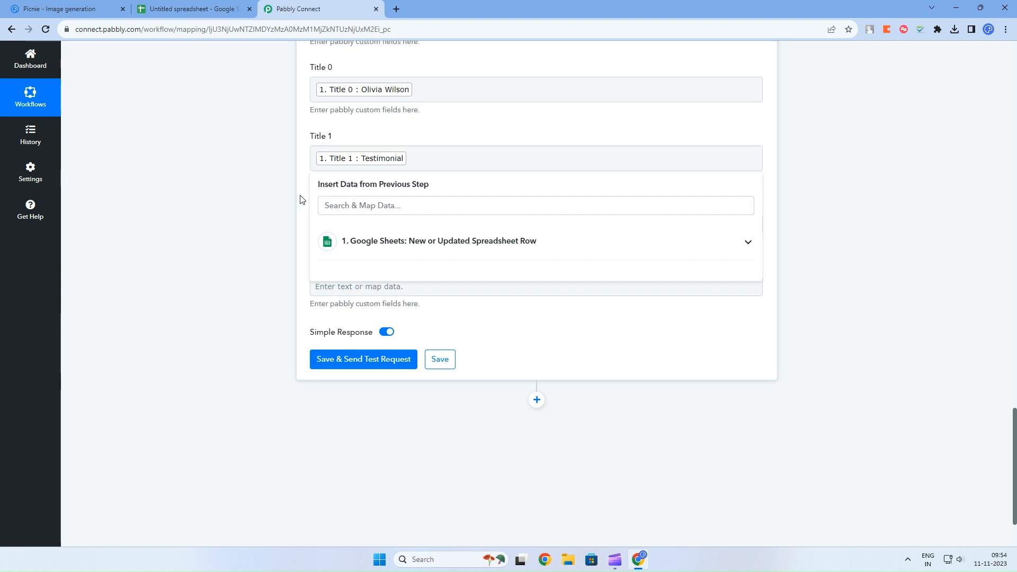
click(297, 209)
- Map the Title 2 field to the Title 2 value from the Google Sheets trigger
click(385, 224)
click(401, 319)
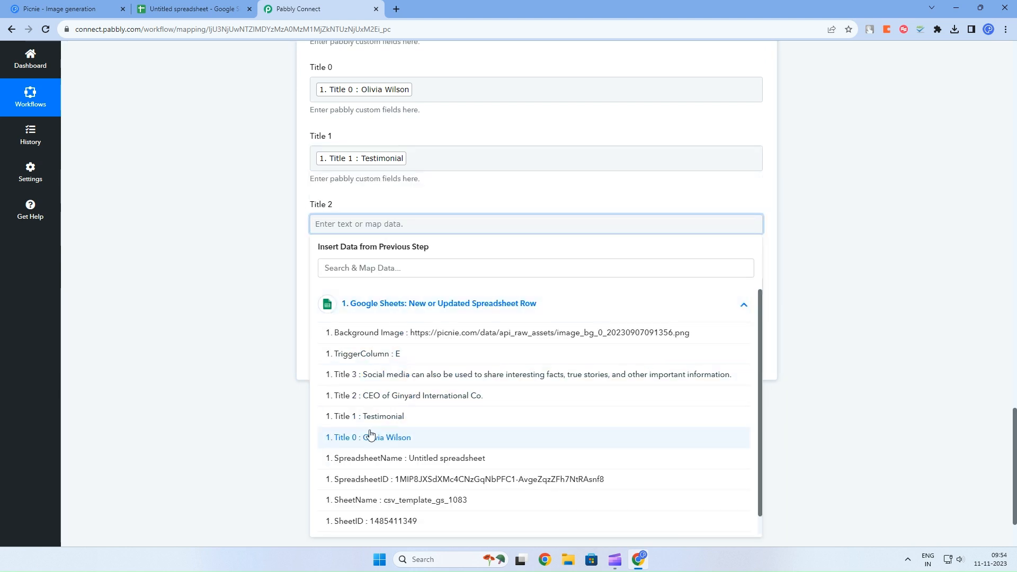
click(373, 396)
click(305, 256)
- Map the Title 3 field to the Title 3 value from the Google Sheets trigger
click(423, 292)
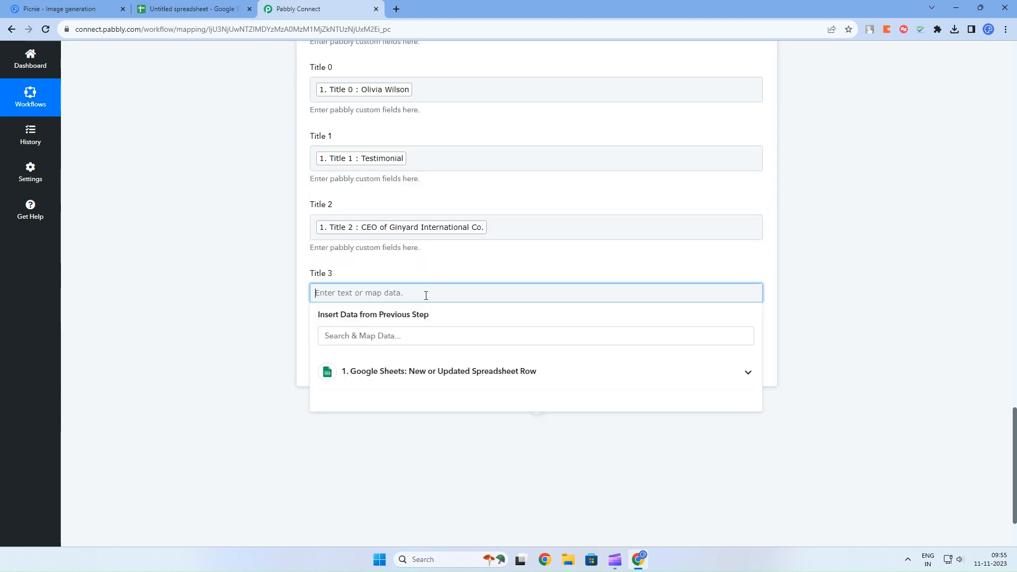
click(390, 373)
scroll(410, 422, down, 1)
click(371, 388)
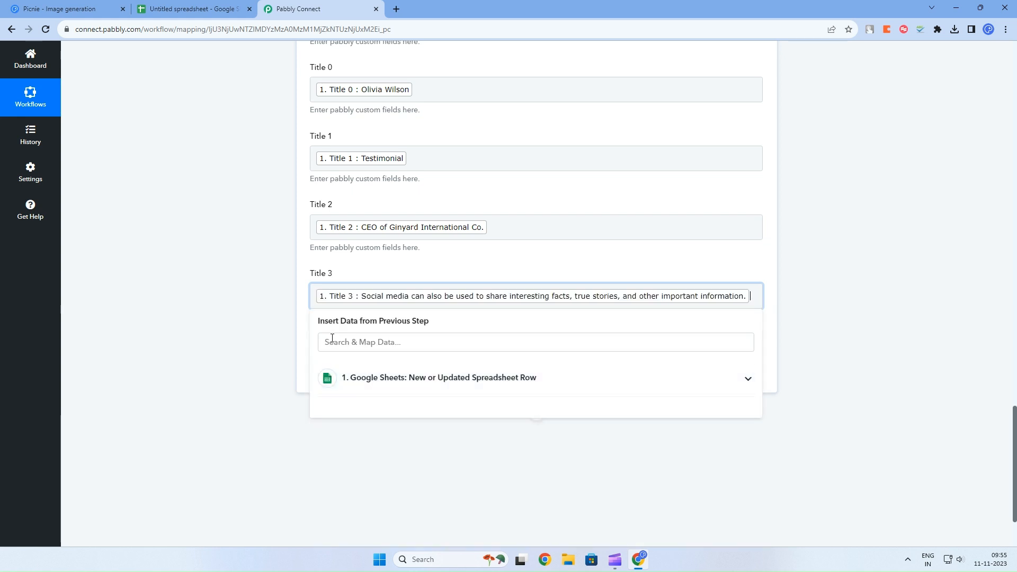
click(297, 290)
- Save the Create Image action with a test request and enlarge the Url value in the response
scroll(426, 233, up, 2)
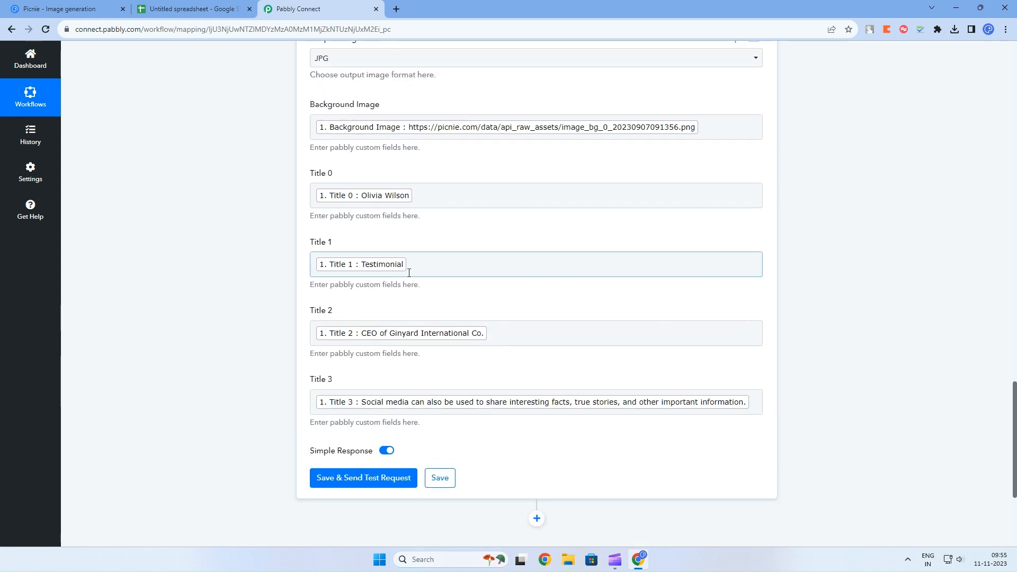
scroll(449, 305, up, 2)
scroll(447, 309, down, 3)
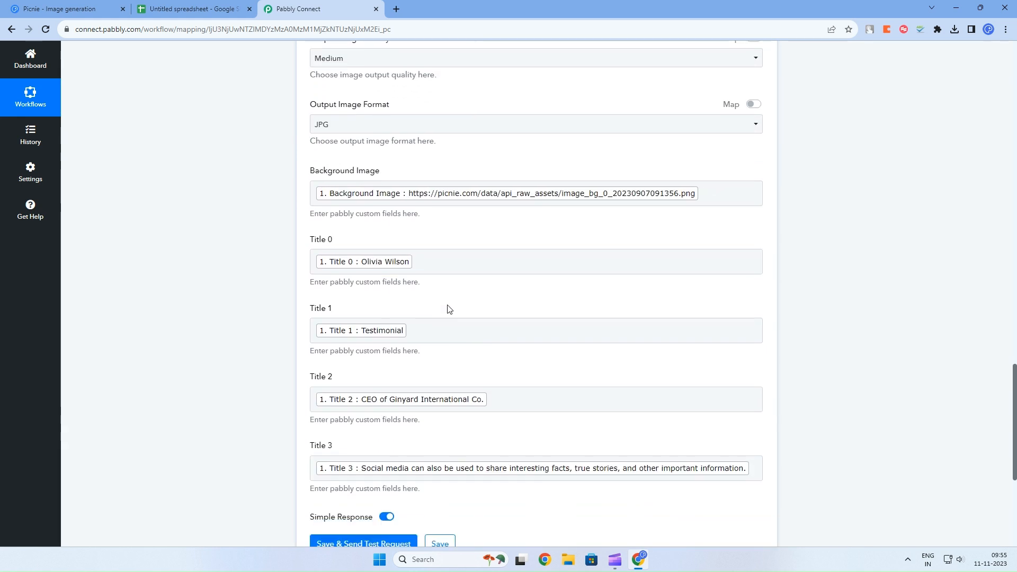
click(378, 428)
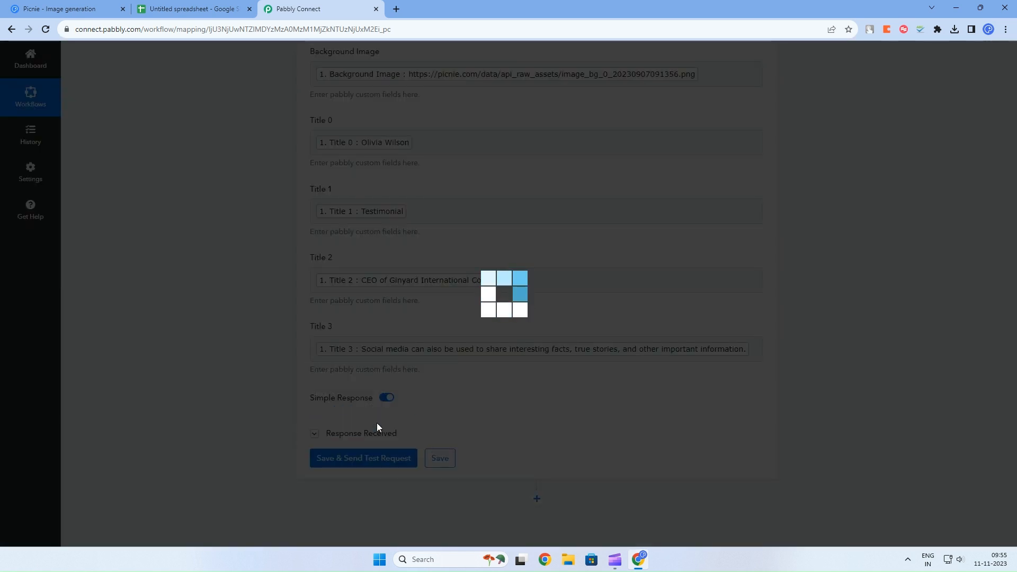
scroll(516, 421, down, 3)
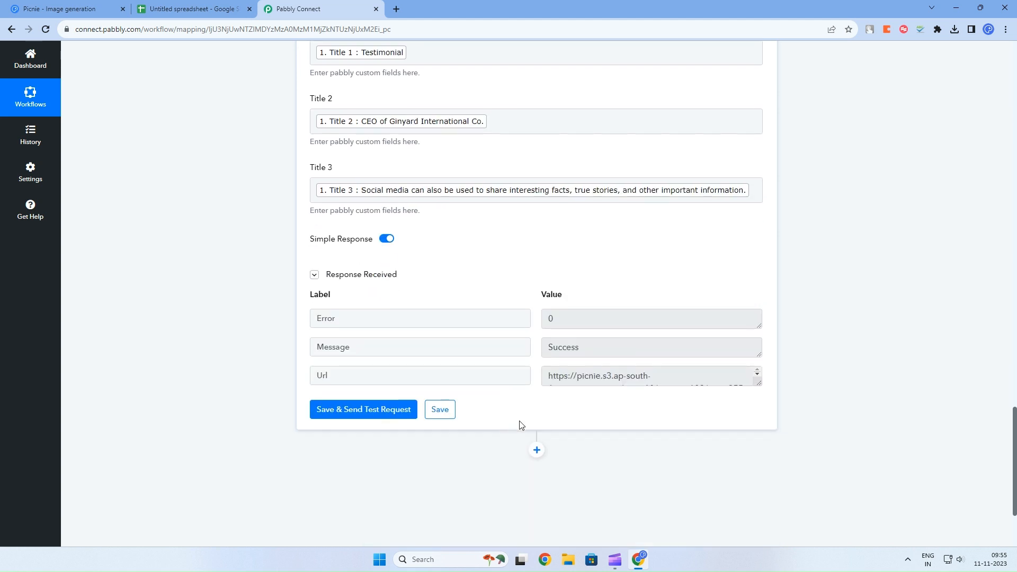
drag(758, 383, 771, 417)
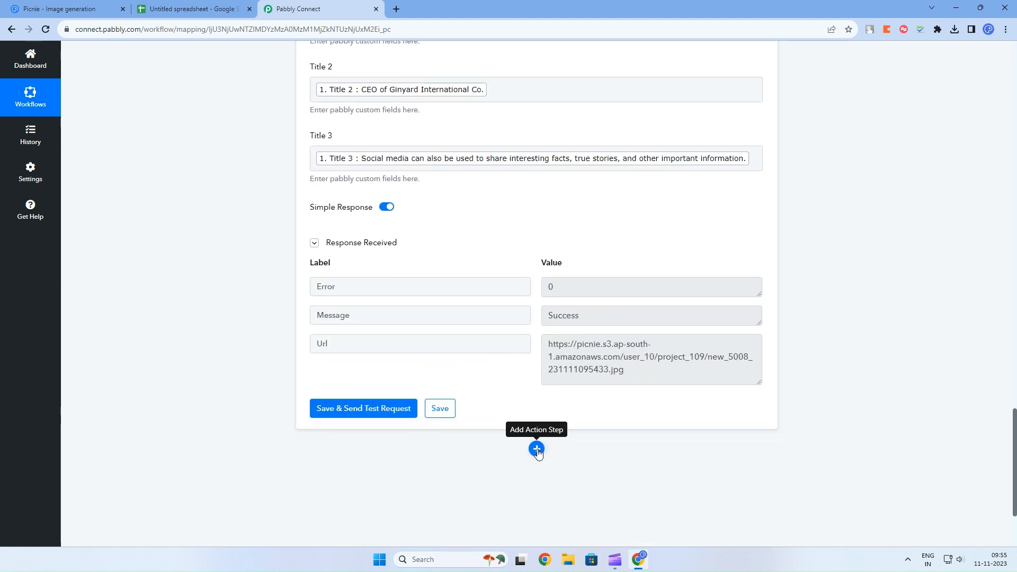
- Add another action step after Create Image and search its app list for "face" and "instagra"
click(536, 449)
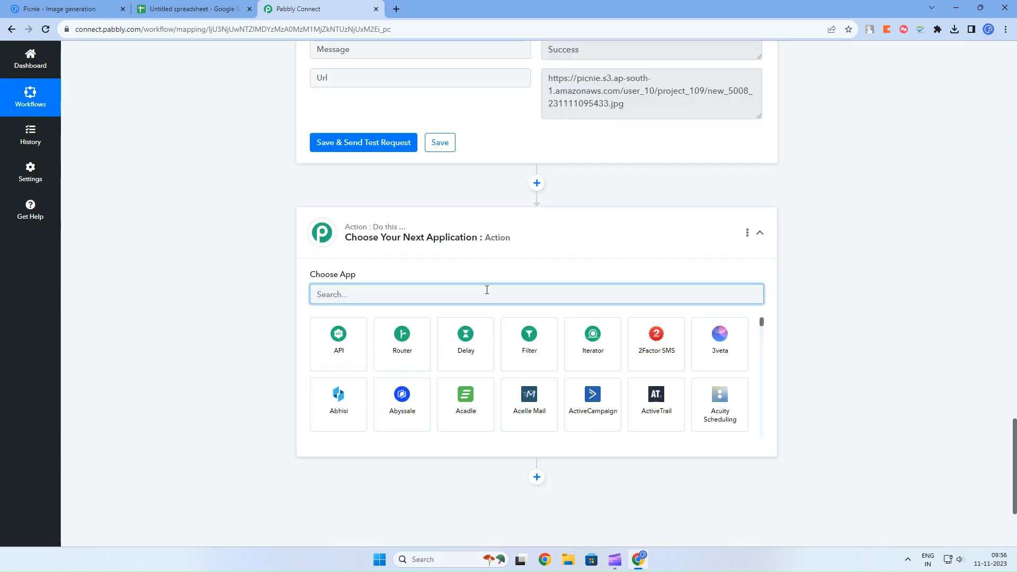
text(face)
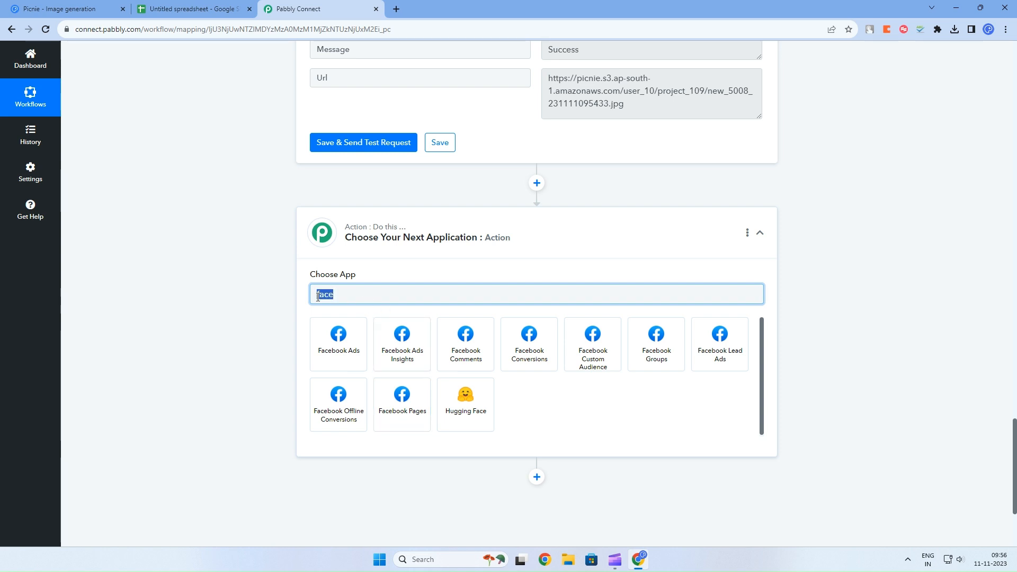
text(instagra)
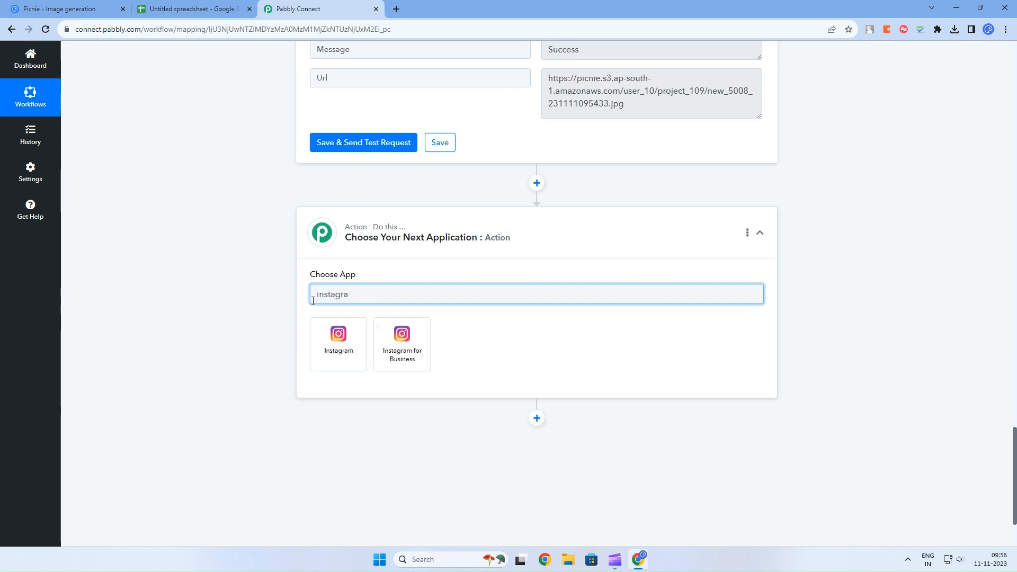
- Search the apps for "google" and choose Google Sheets as the app for the new action step
double_click(332, 295)
key(BackSpace)
text(google)
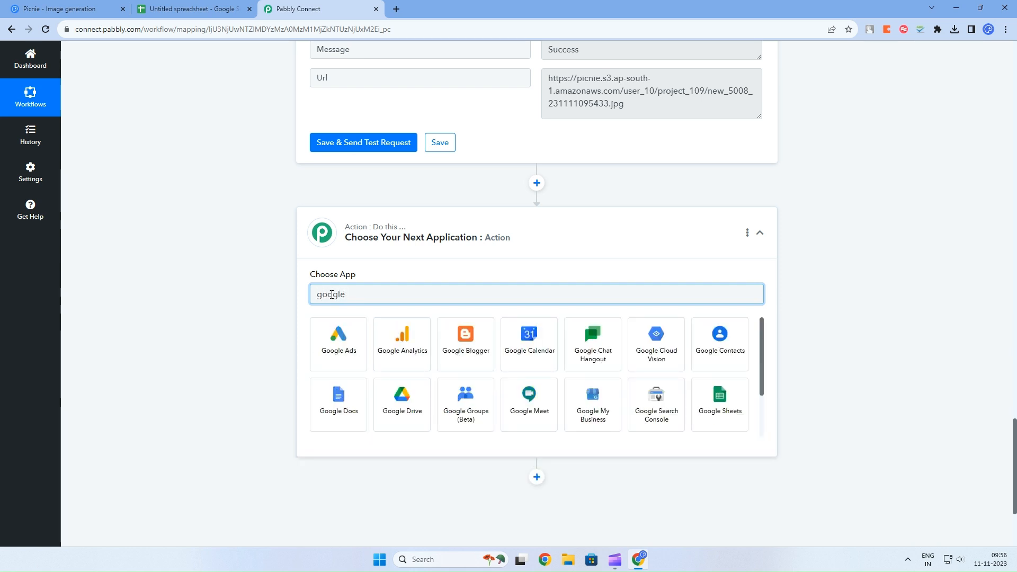
click(711, 405)
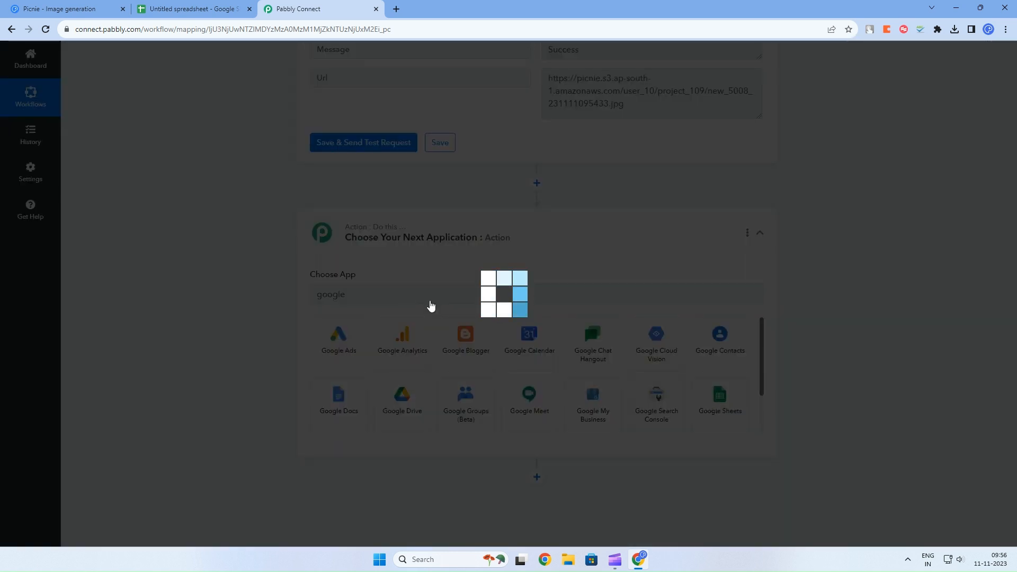
- Set the action event of the new Google Sheets step to Add New Row
scroll(464, 328, down, 1)
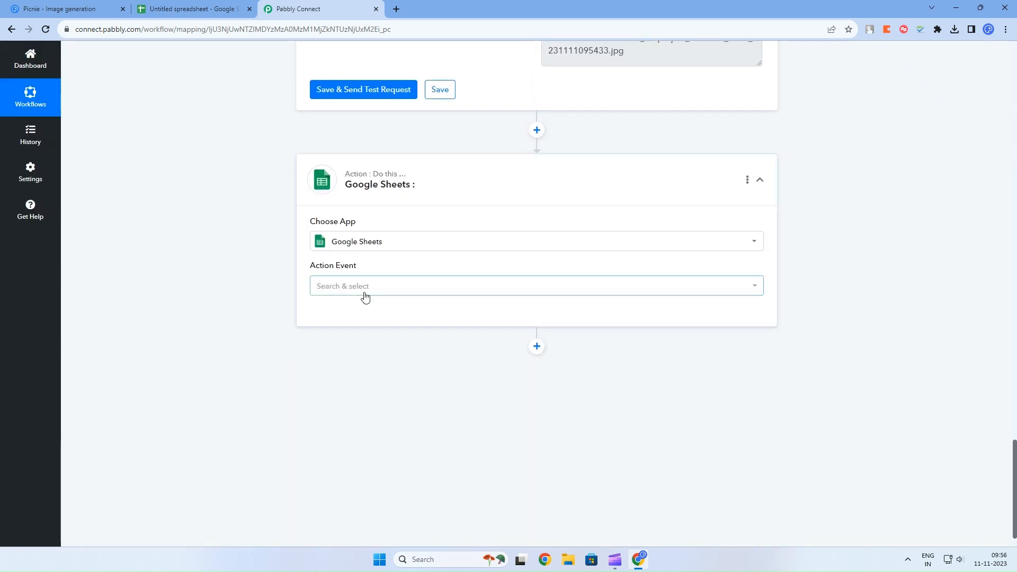
click(398, 293)
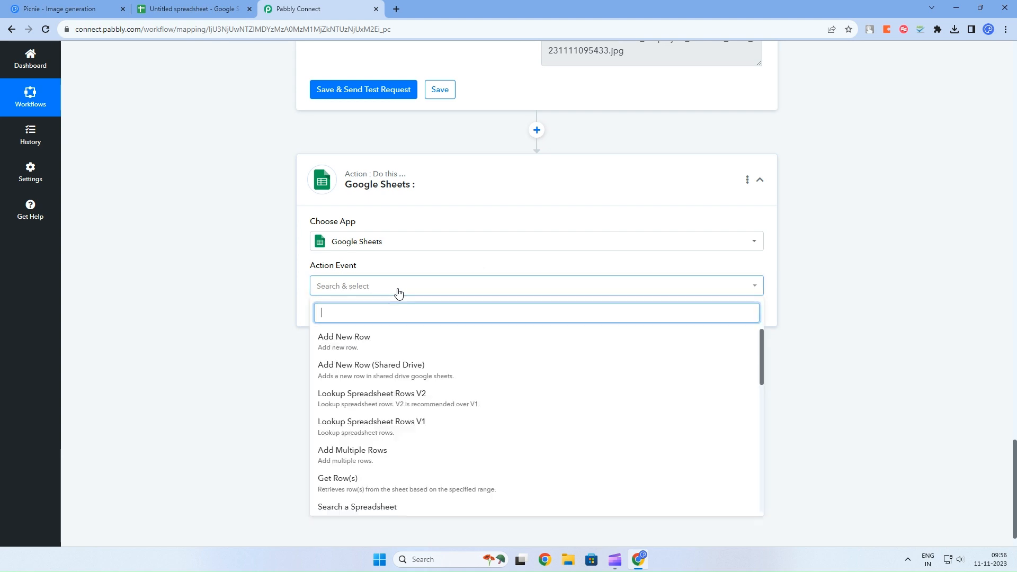
click(403, 344)
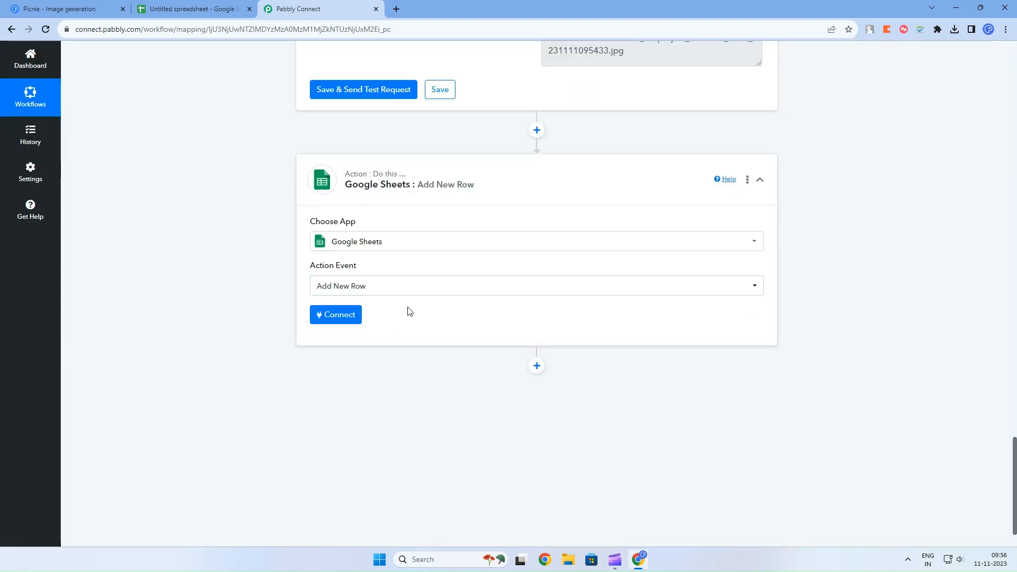
- Switch to Google Sheets and create a new blank spreadsheet
click(197, 5)
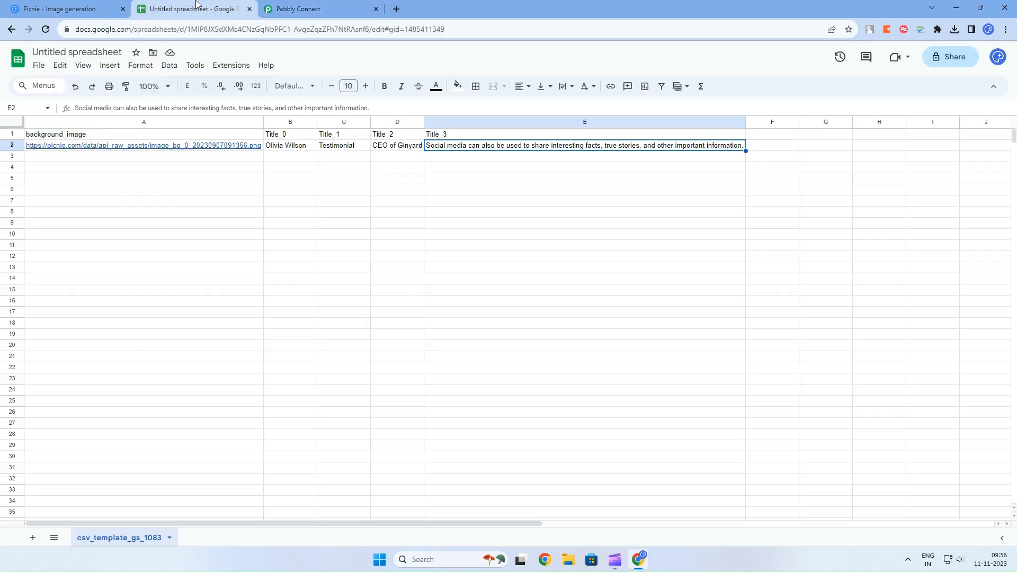
click(39, 65)
mouse_move(74, 85)
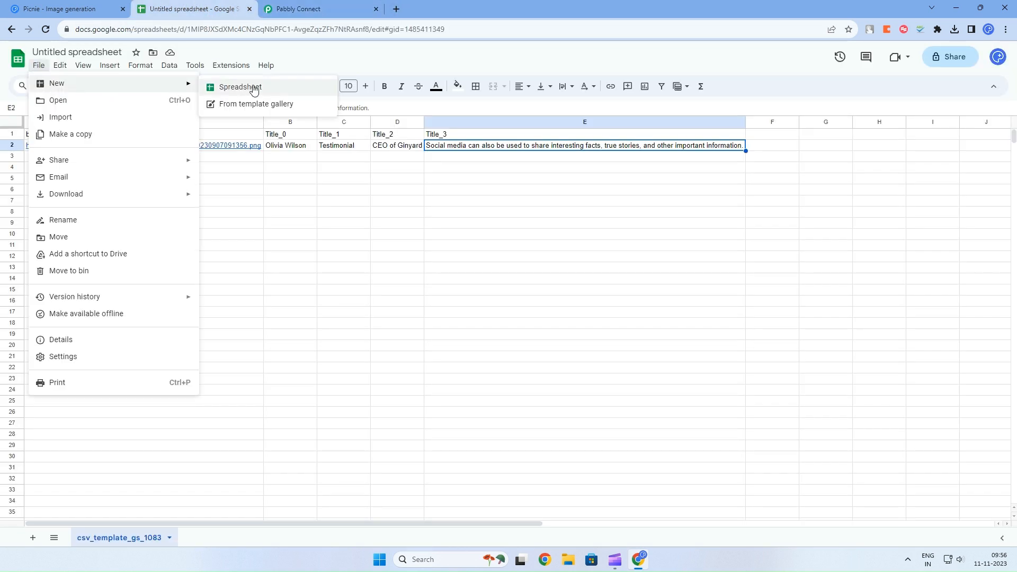
click(255, 89)
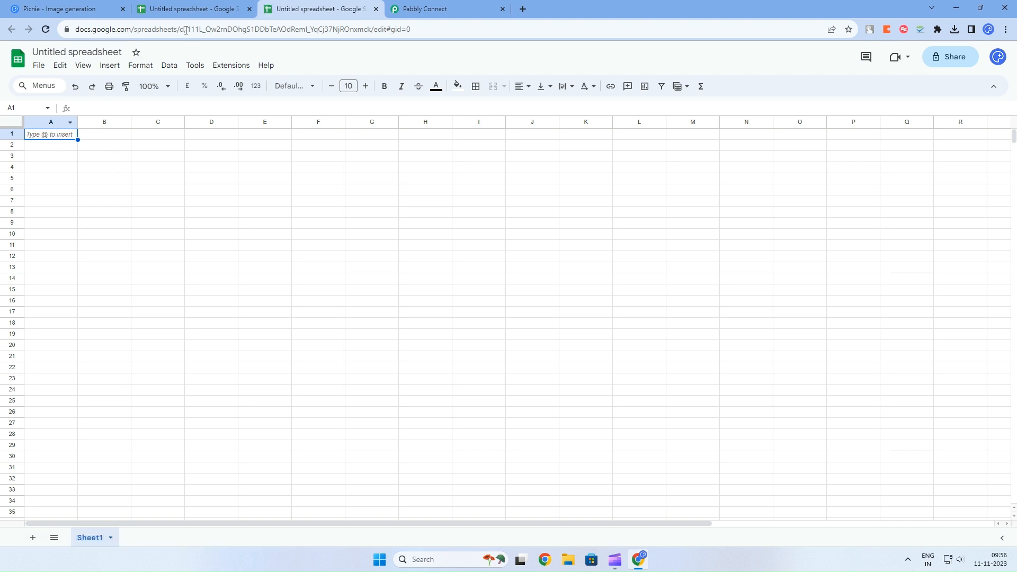
- Enter the headers Review in A1 and Image URL in B1 of the new spreadsheet
click(194, 9)
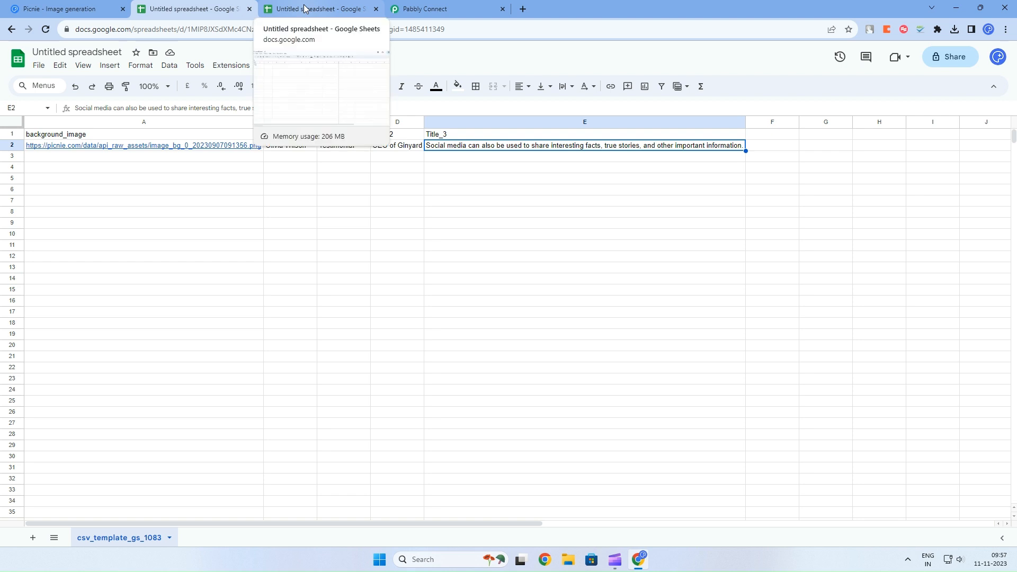
click(304, 7)
text(Review)
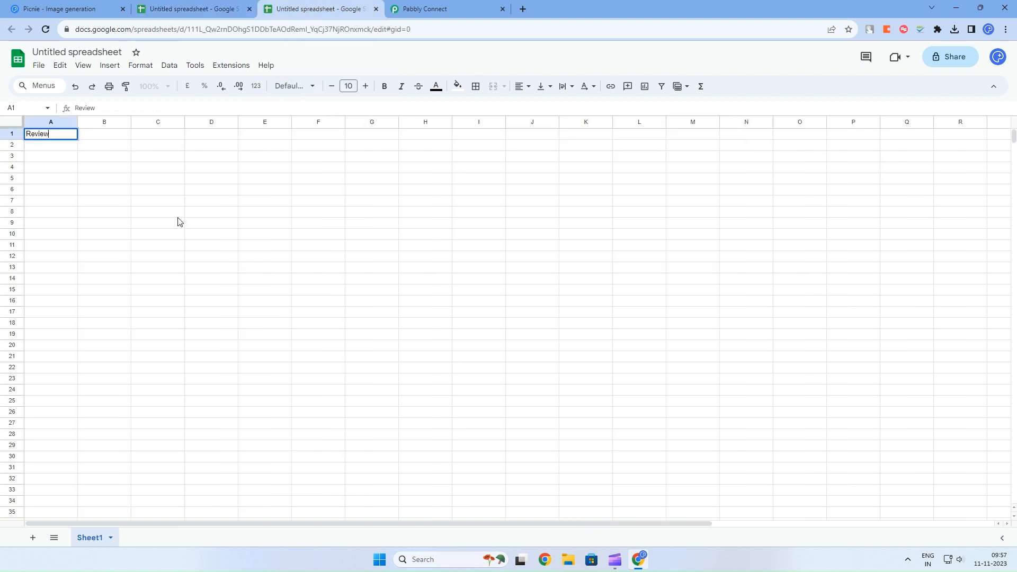
key(Tab)
text(I)
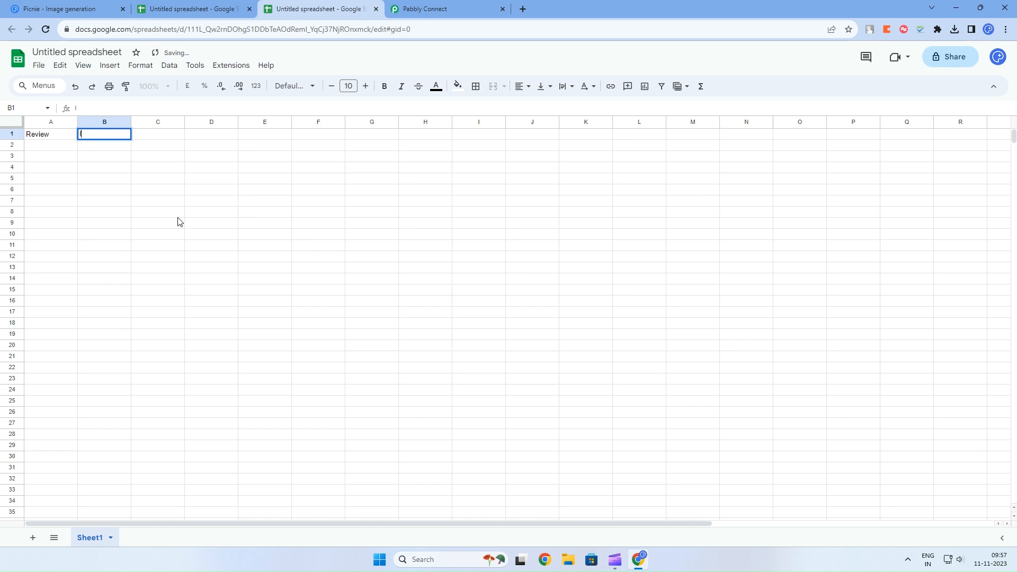
key(Return)
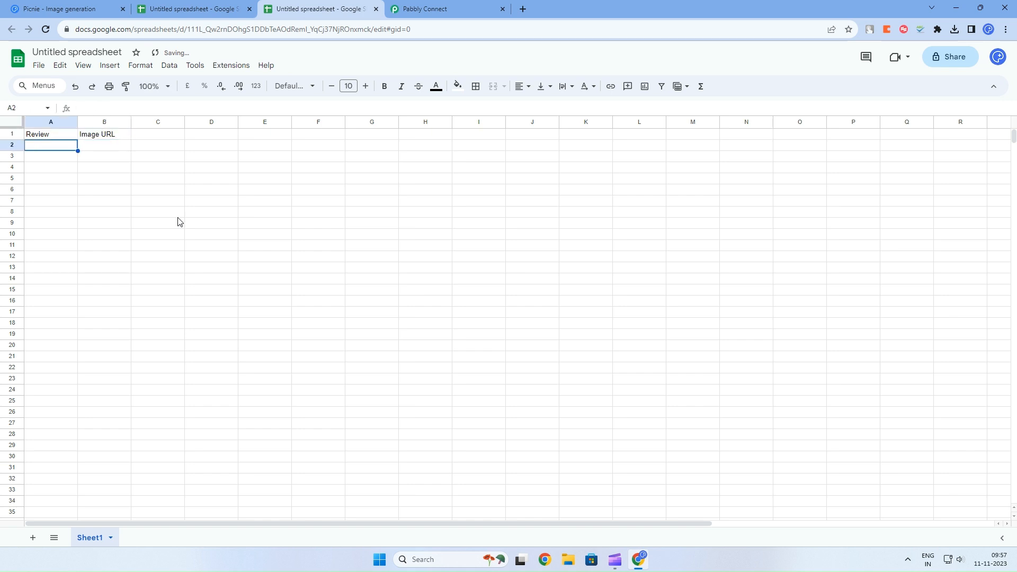
- Rename the new spreadsheet as my reviews
click(93, 49)
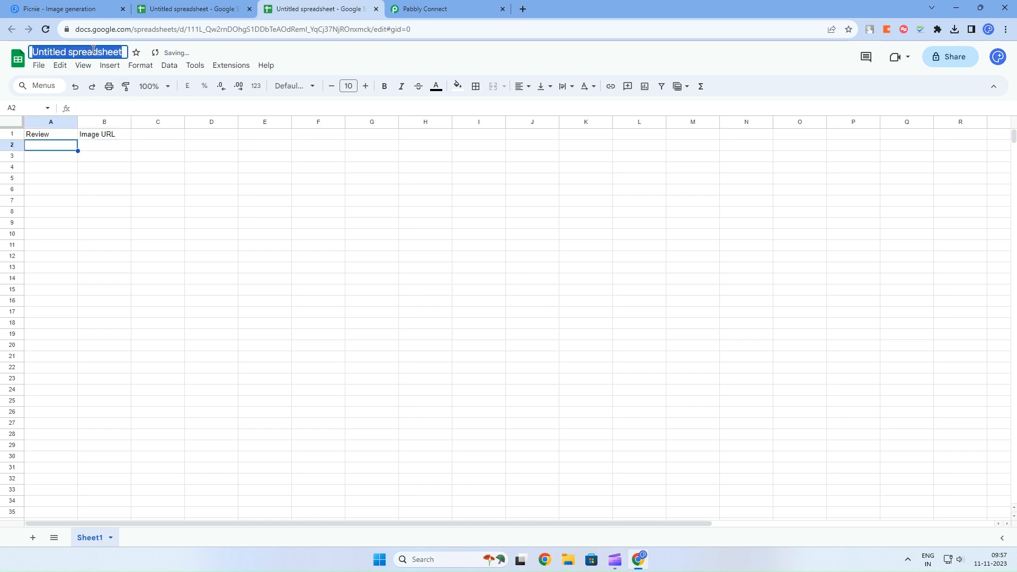
text(my r)
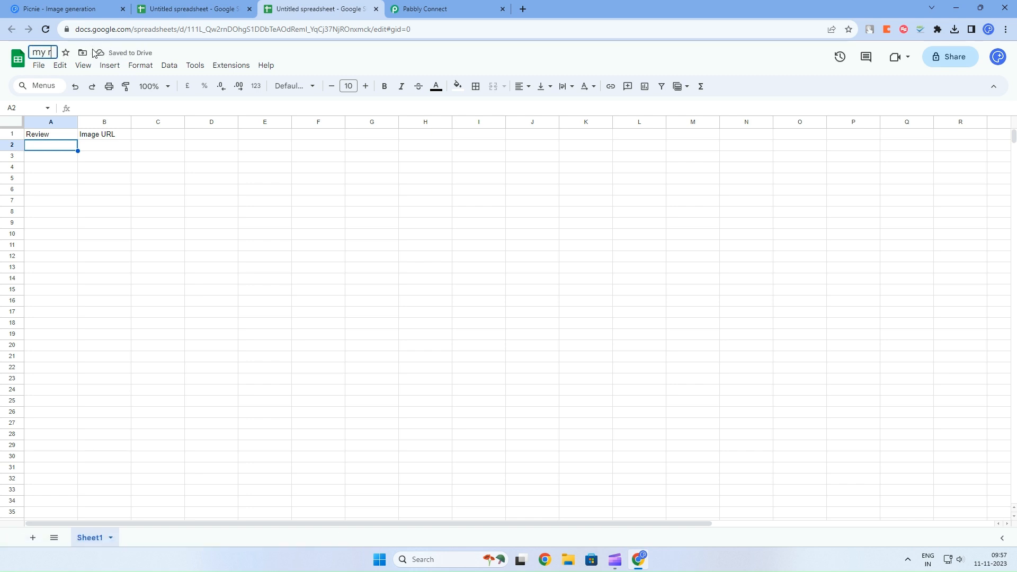
text(eviews)
click(114, 142)
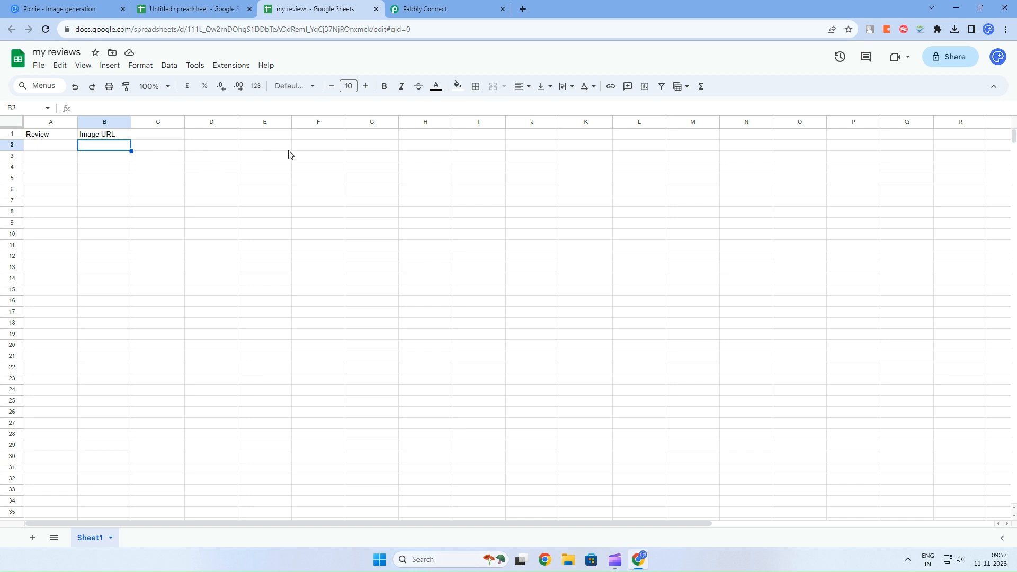
- Return to Pabbly Connect and connect the Add New Row action with the existing connection Google Sheets #1
click(179, 5)
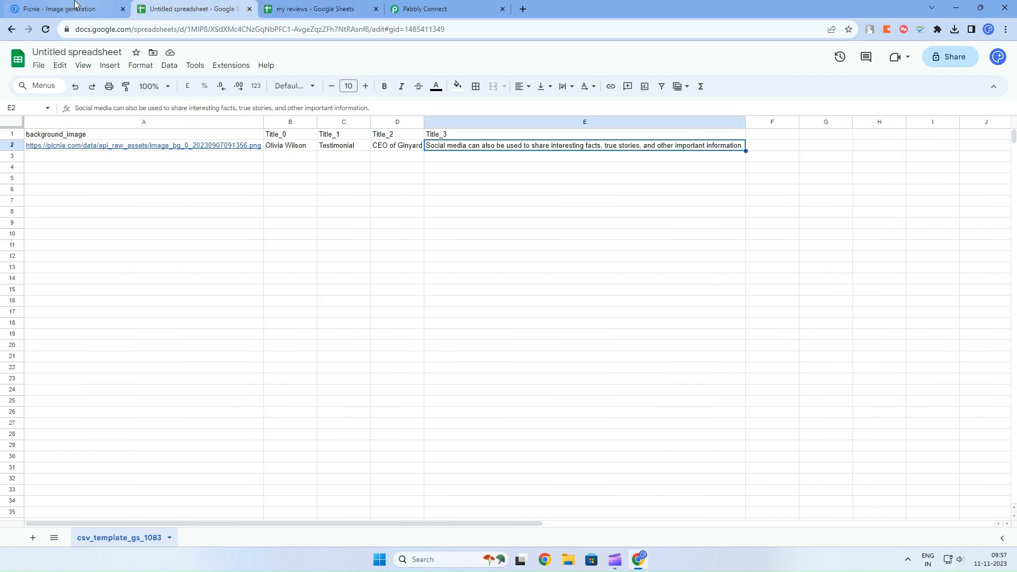
click(423, 8)
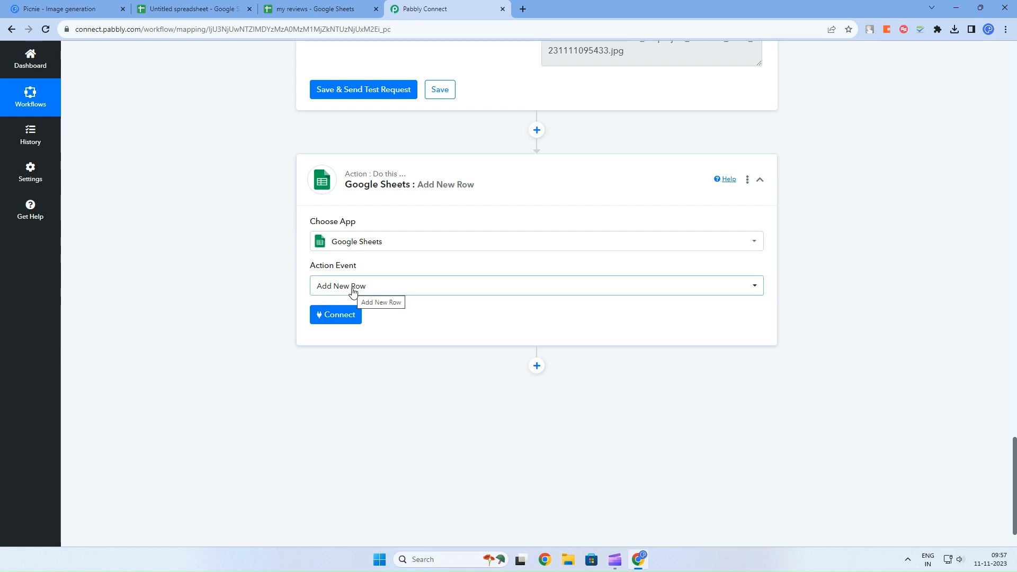
click(333, 318)
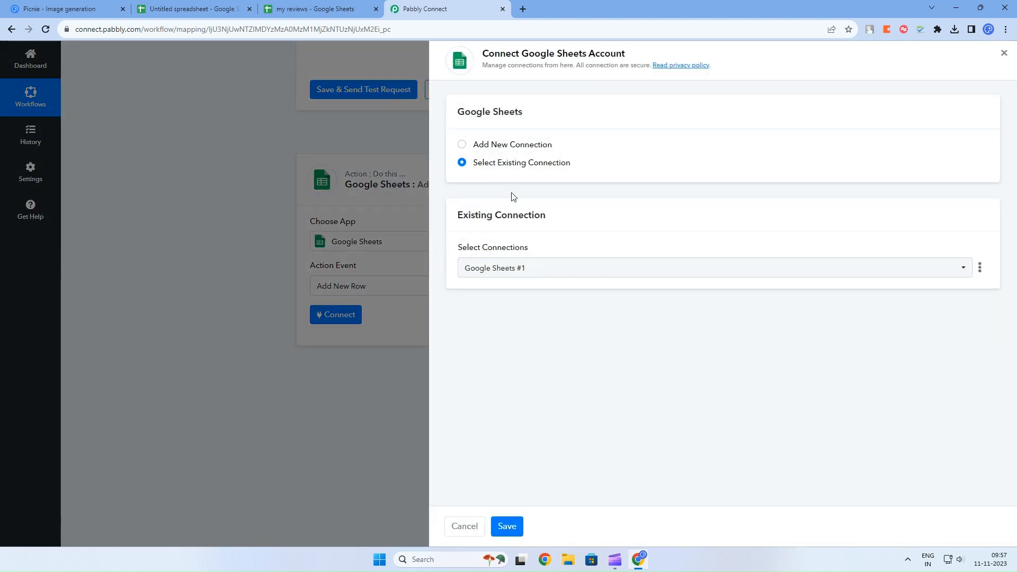
click(523, 270)
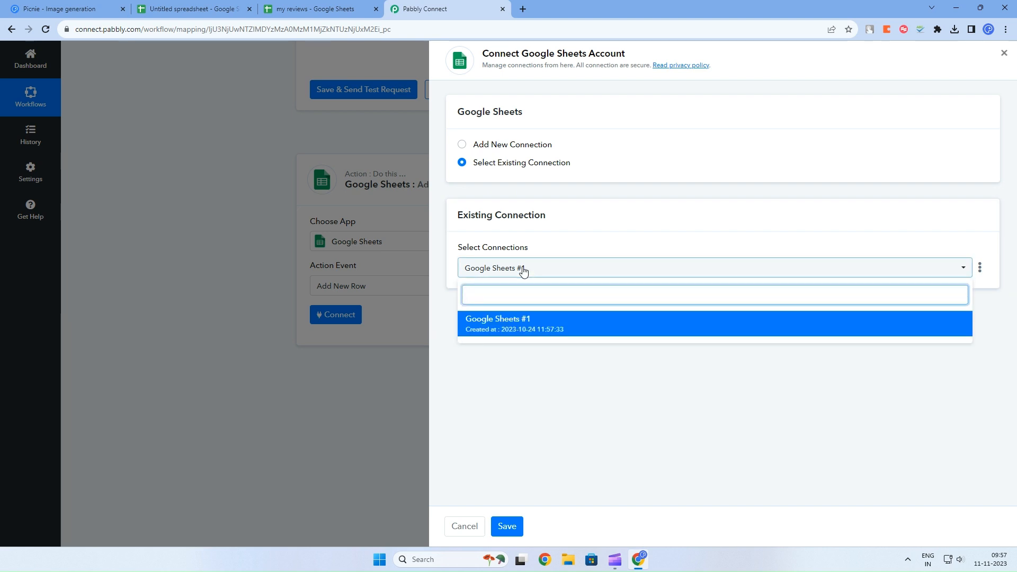
click(524, 270)
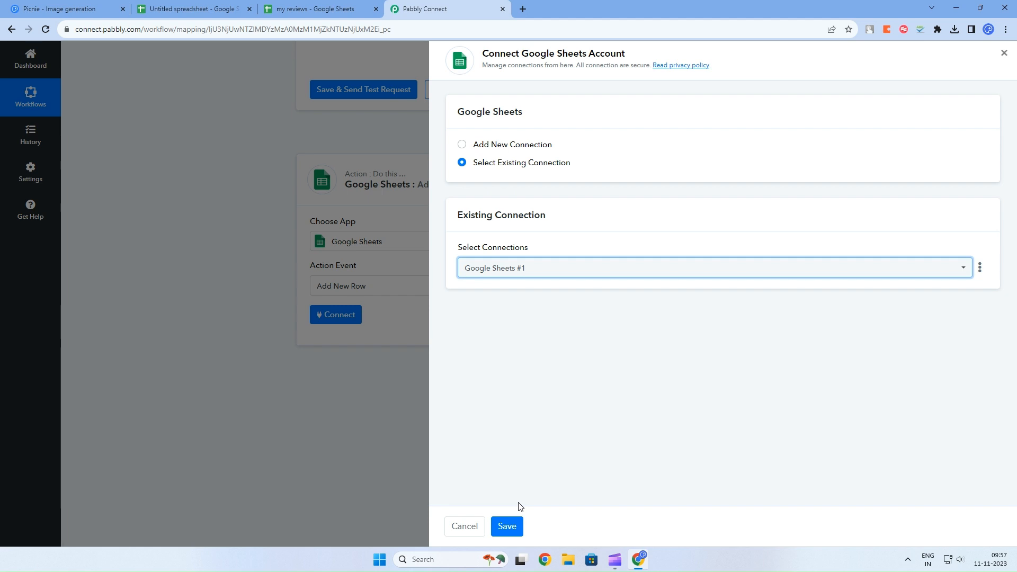
click(507, 524)
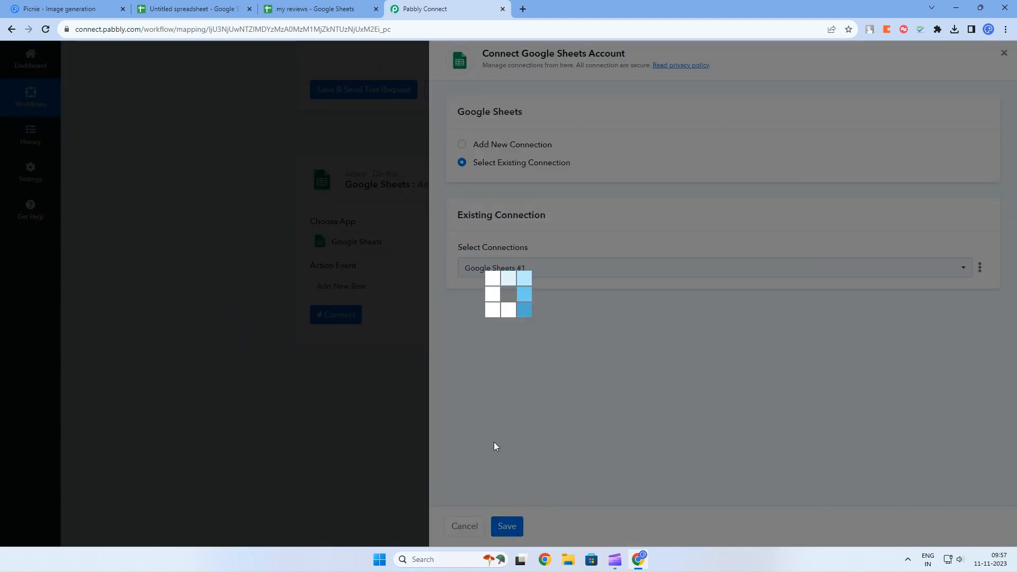
scroll(497, 345, down, 2)
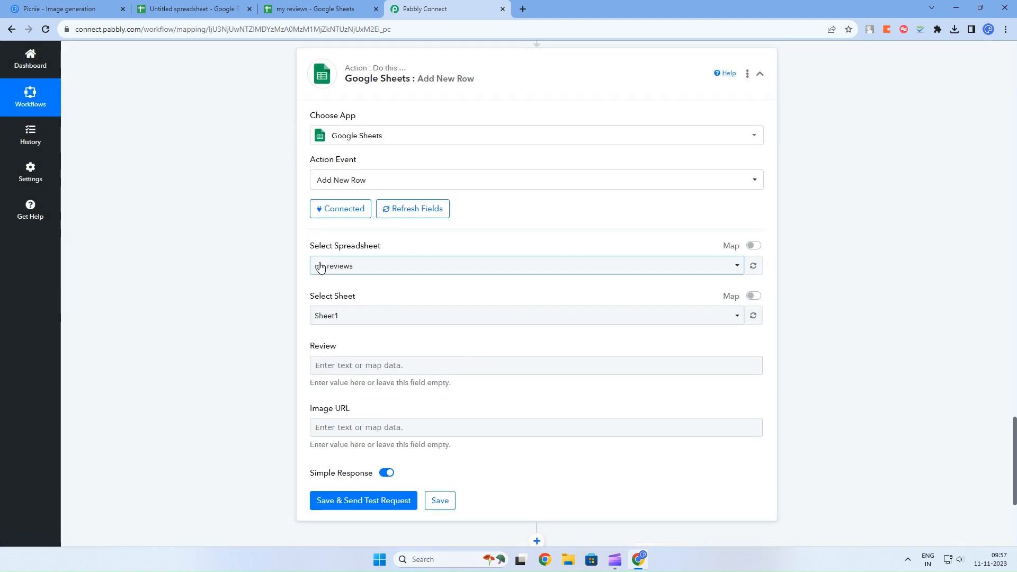
- Check that the Add New Row action targets the my reviews spreadsheet and Sheet1
click(337, 274)
click(337, 274)
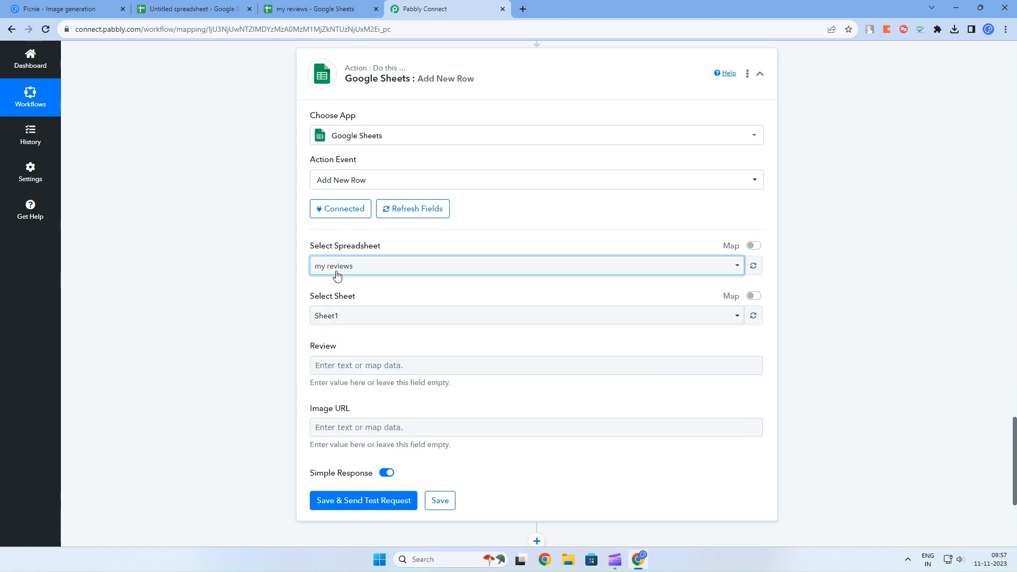
scroll(454, 313, down, 1)
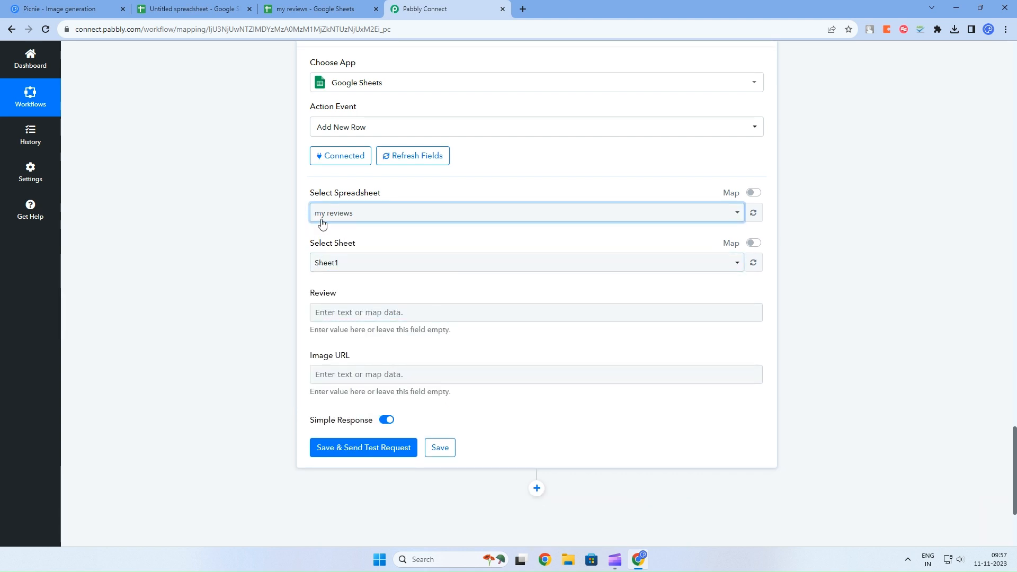
click(371, 263)
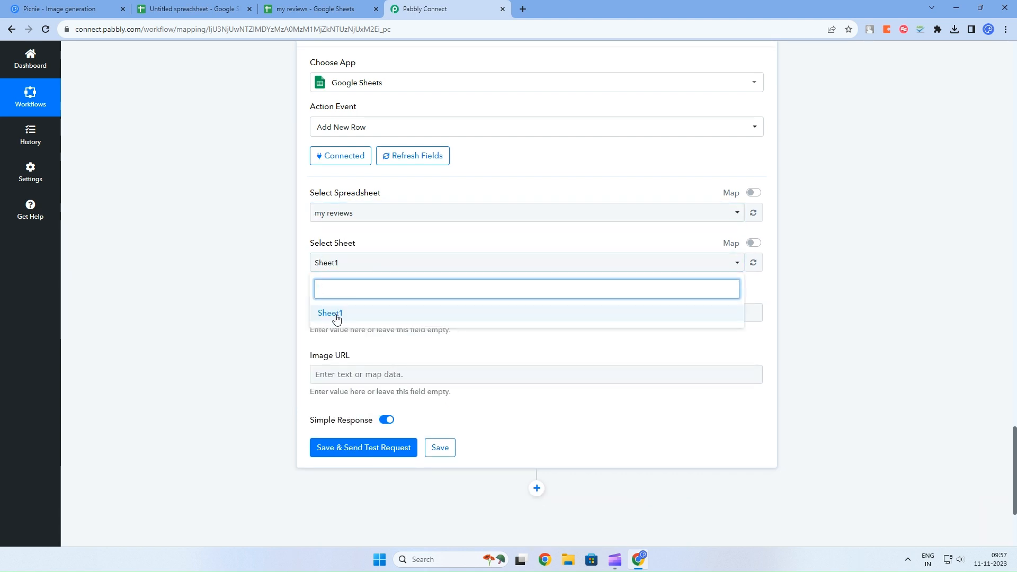
click(370, 263)
- Map the Review field to the Title 3 value from the Google Sheets trigger
scroll(476, 301, down, 2)
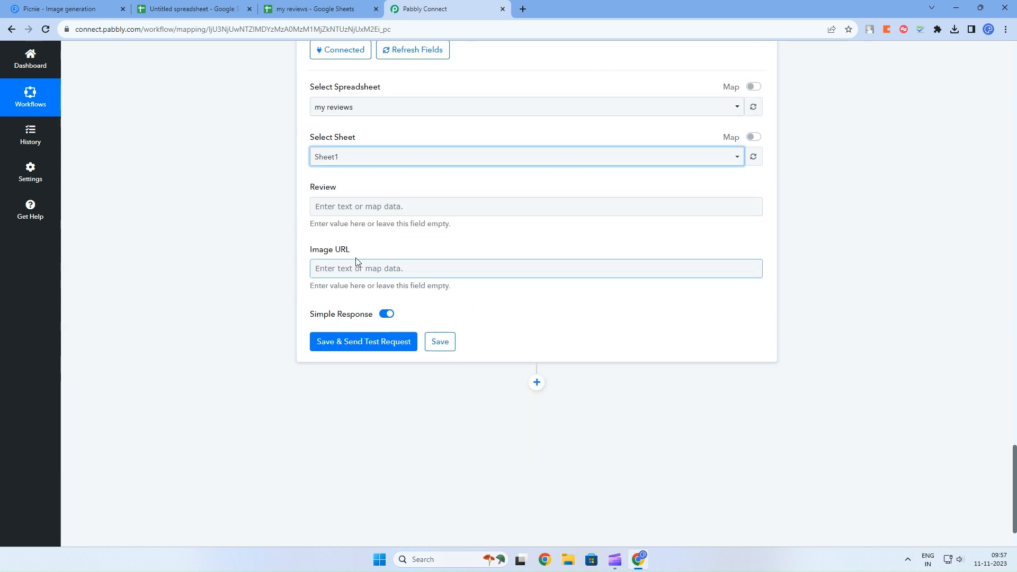
click(408, 207)
click(414, 289)
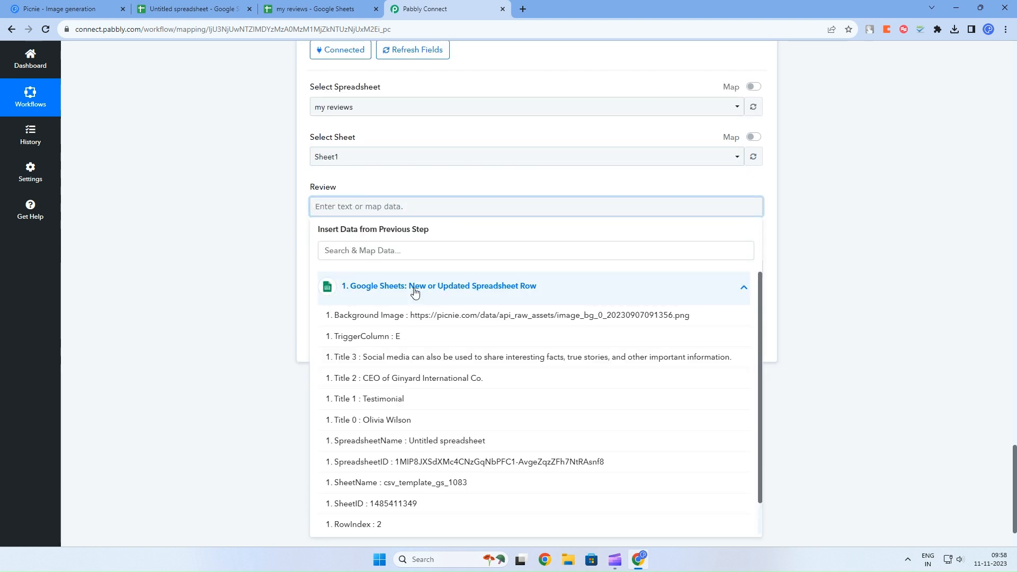
click(387, 357)
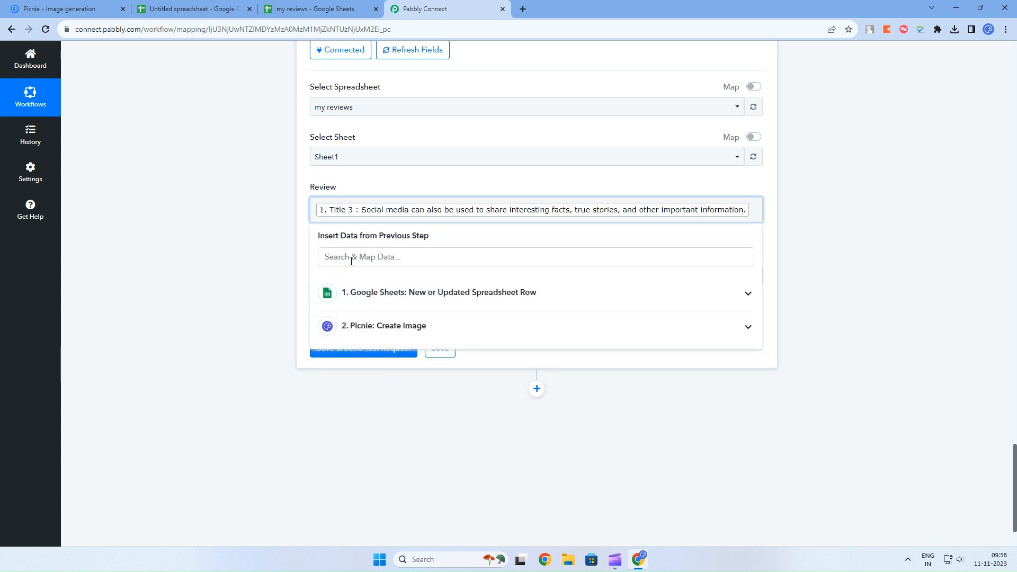
scroll(440, 304, down, 1)
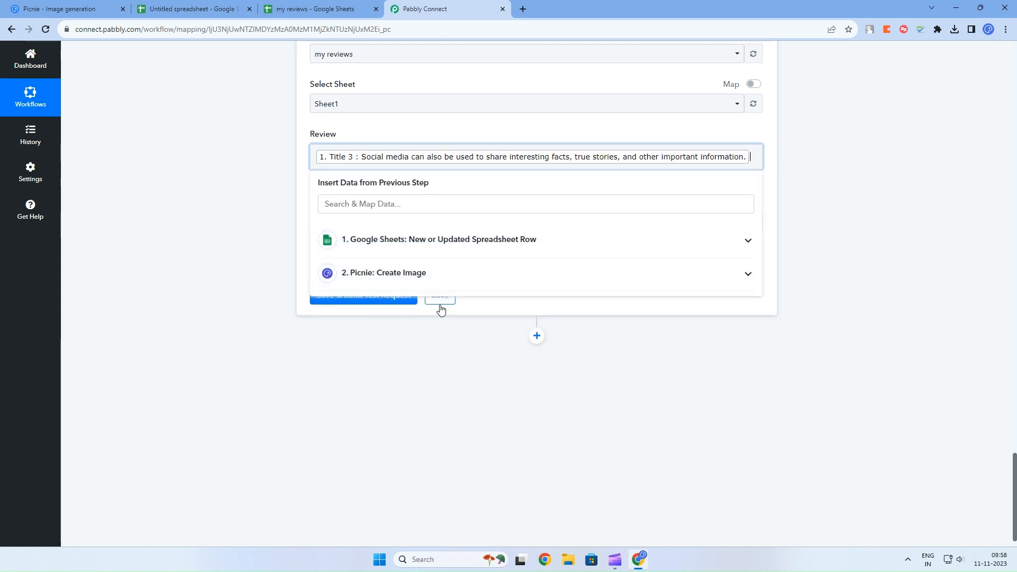
click(300, 173)
- Map the Image URL field to the Url value from Picnie's Create Image and save the action with a test request
click(374, 222)
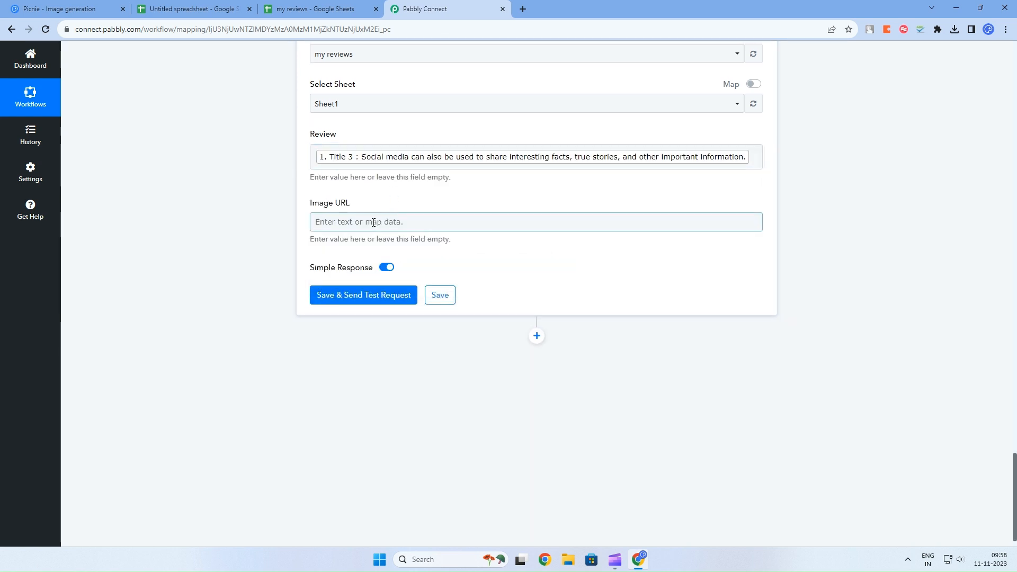
click(402, 344)
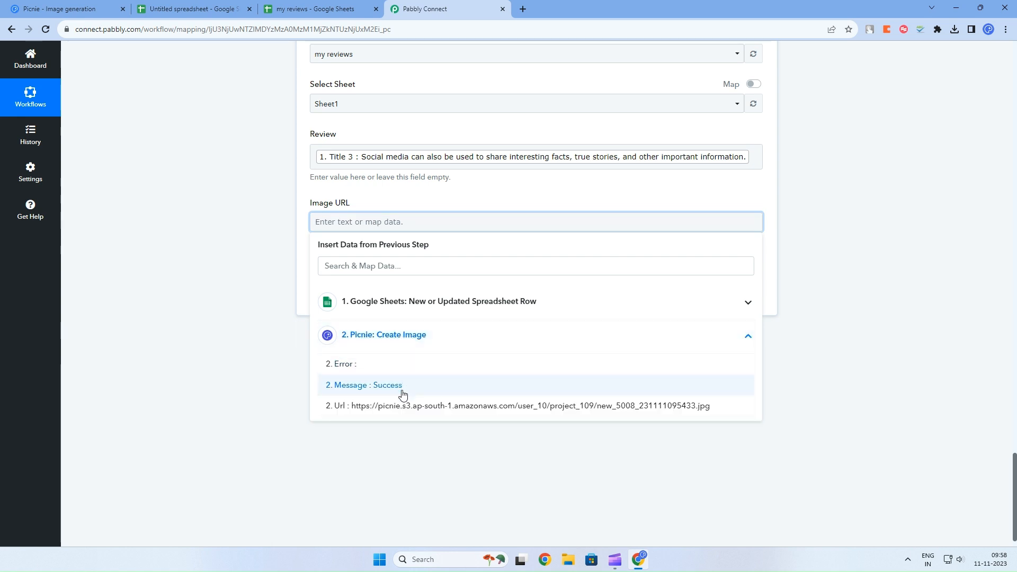
click(399, 411)
click(300, 247)
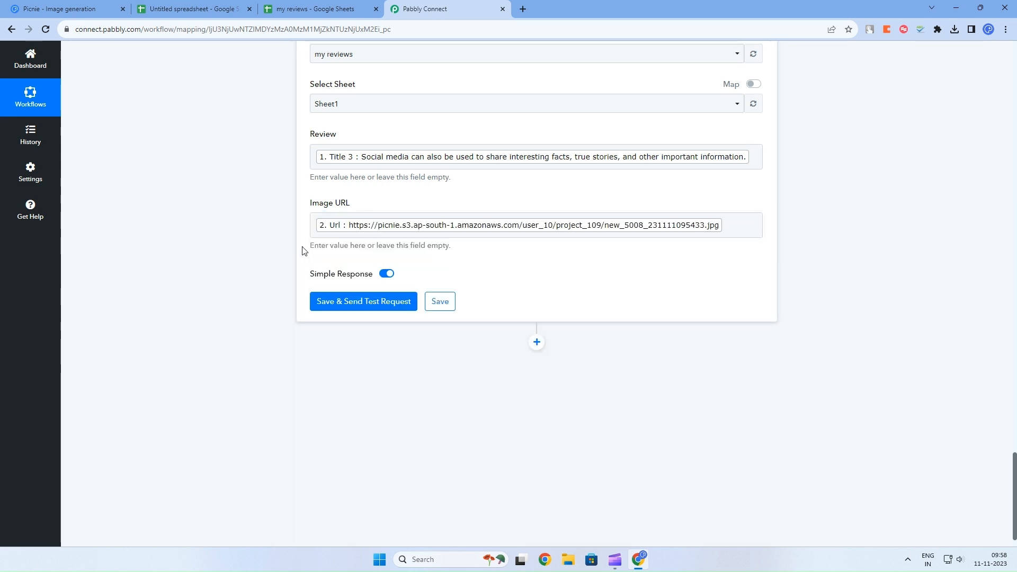
click(373, 305)
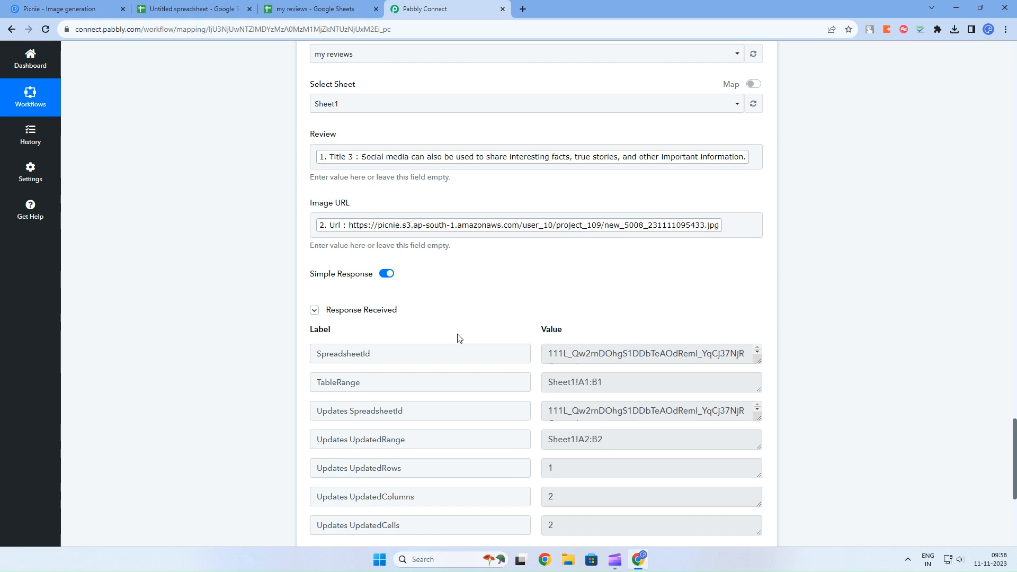
scroll(458, 338, down, 2)
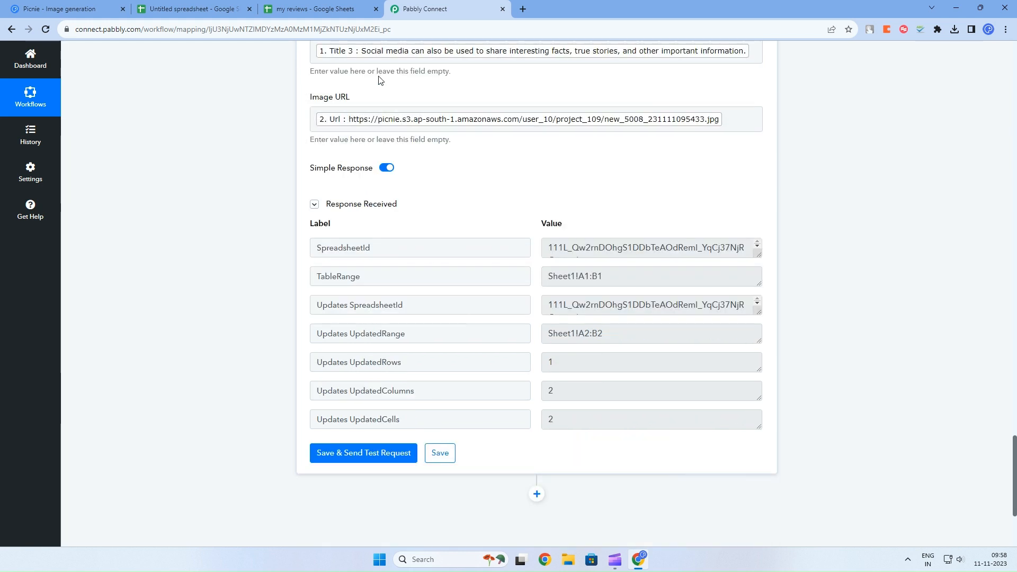
- In the my reviews spreadsheet, fit the Review column's width to its text
click(307, 9)
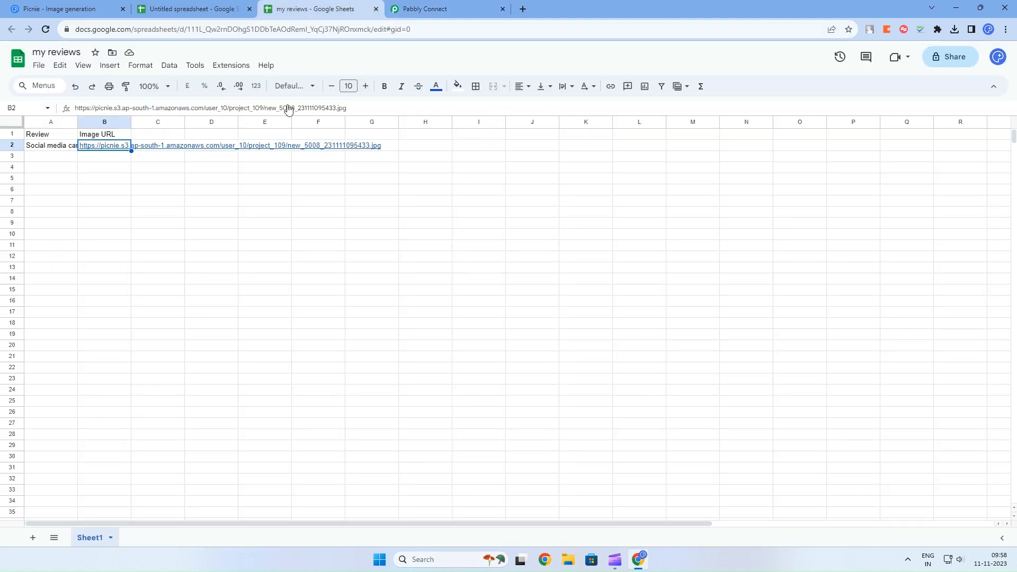
double_click(77, 122)
click(85, 147)
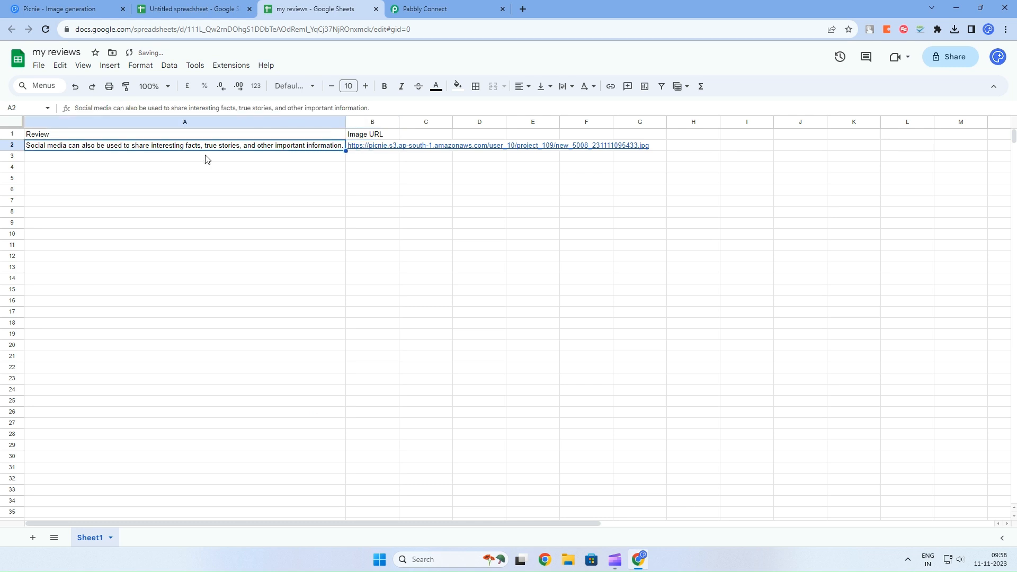
- Open the image link in B2 and view the generated testimonial image
click(364, 148)
click(404, 165)
click(416, 6)
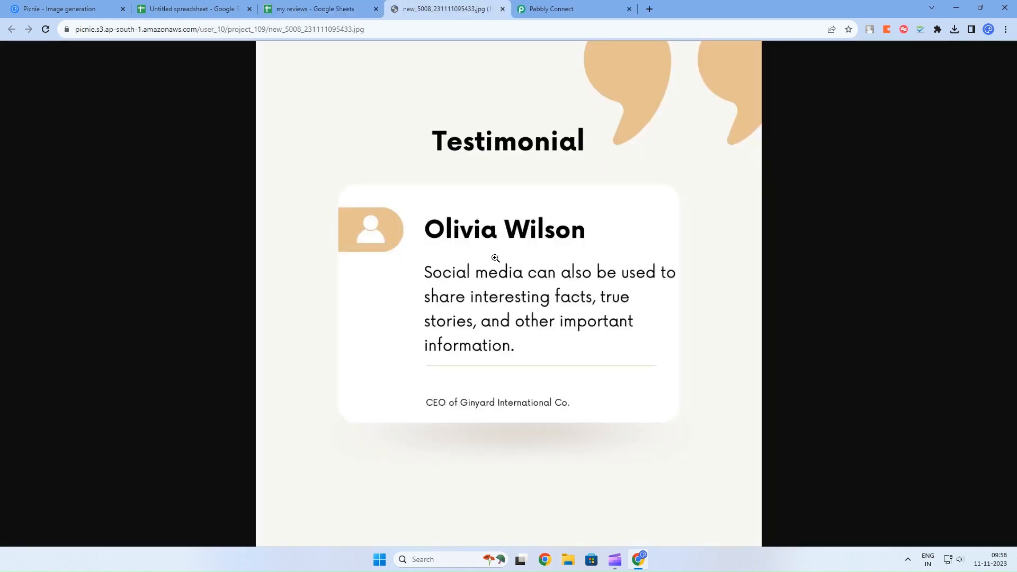
- Save the Google Sheets action in Pabbly Connect and return to the my reviews spreadsheet
click(533, 3)
click(440, 452)
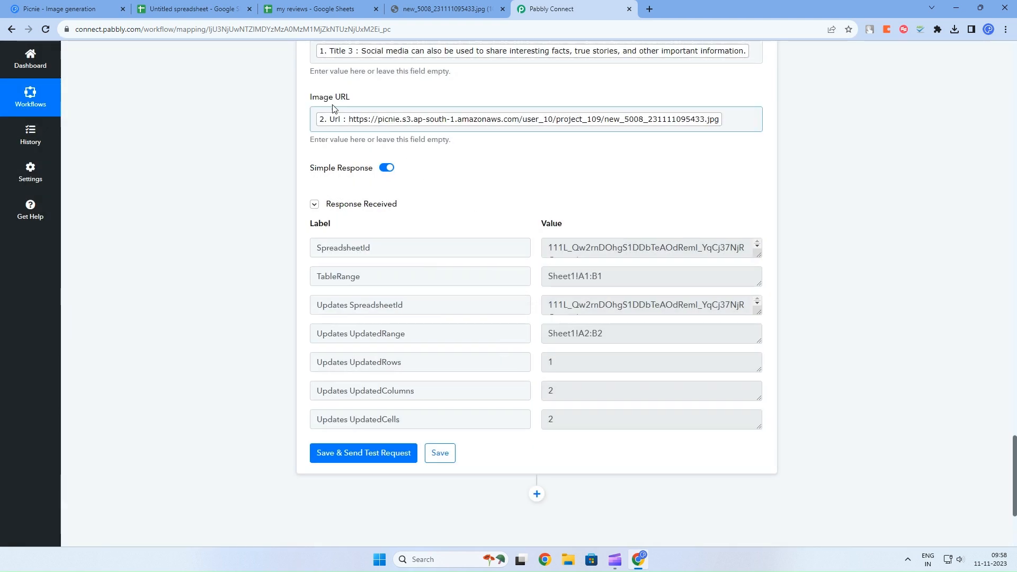
click(286, 6)
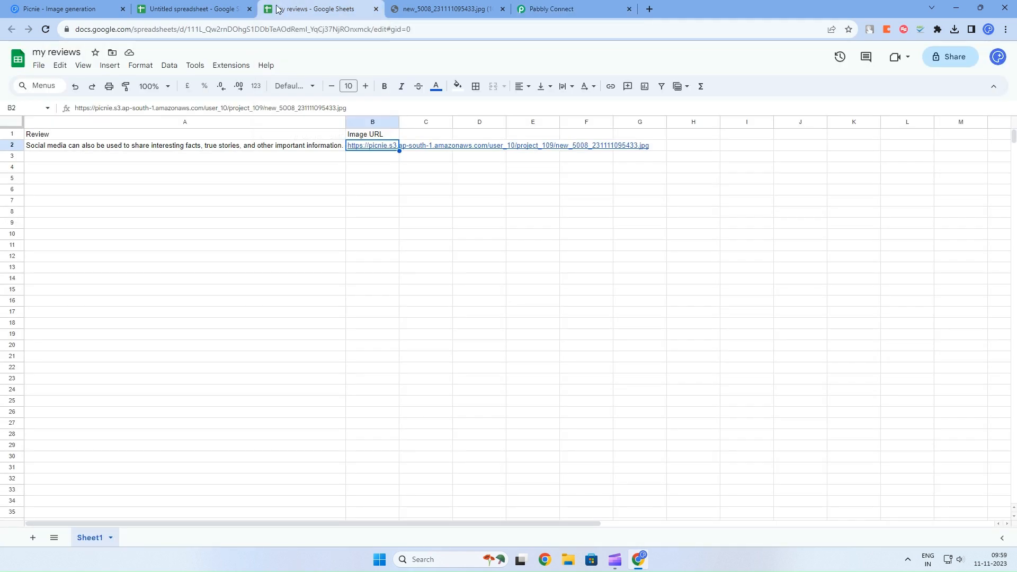
- In the untitled template spreadsheet, copy the background image link from A2 down to A3
click(199, 9)
click(187, 147)
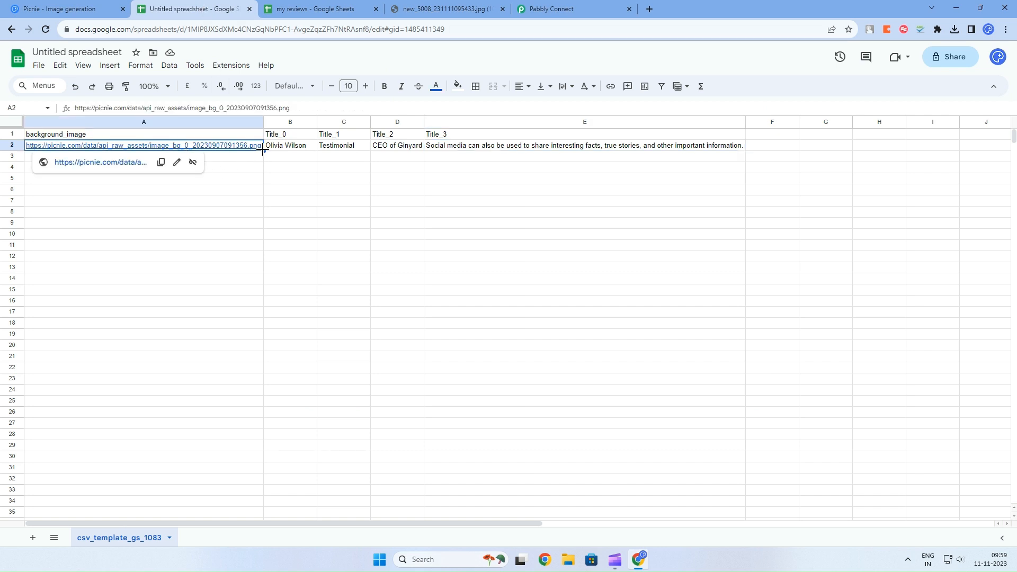
drag(263, 152, 263, 157)
- In row 3, enter the reviewer's full name under Title_0, Review under Title_1 and Founder under Title_2
click(288, 158)
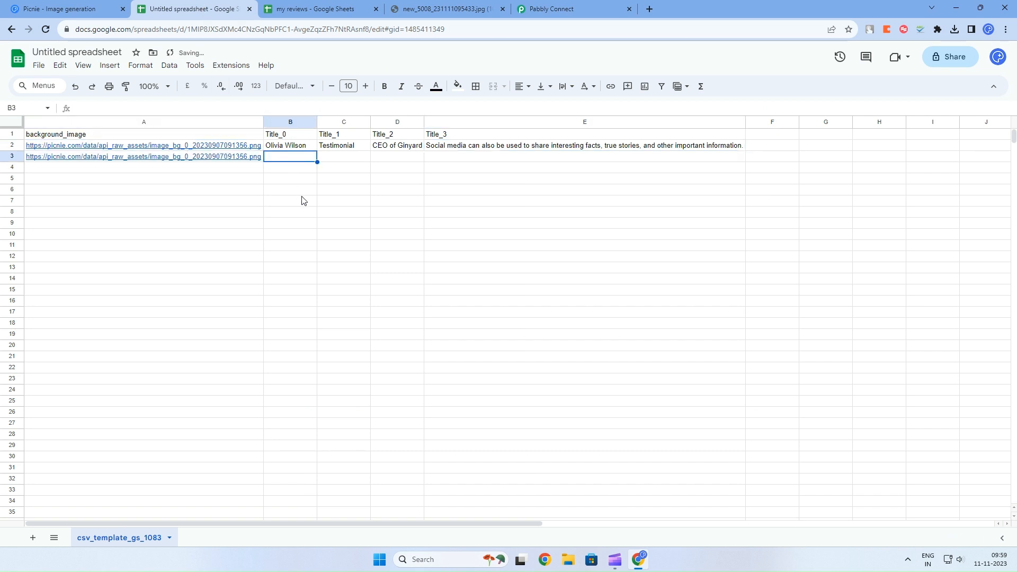
text(Shane)
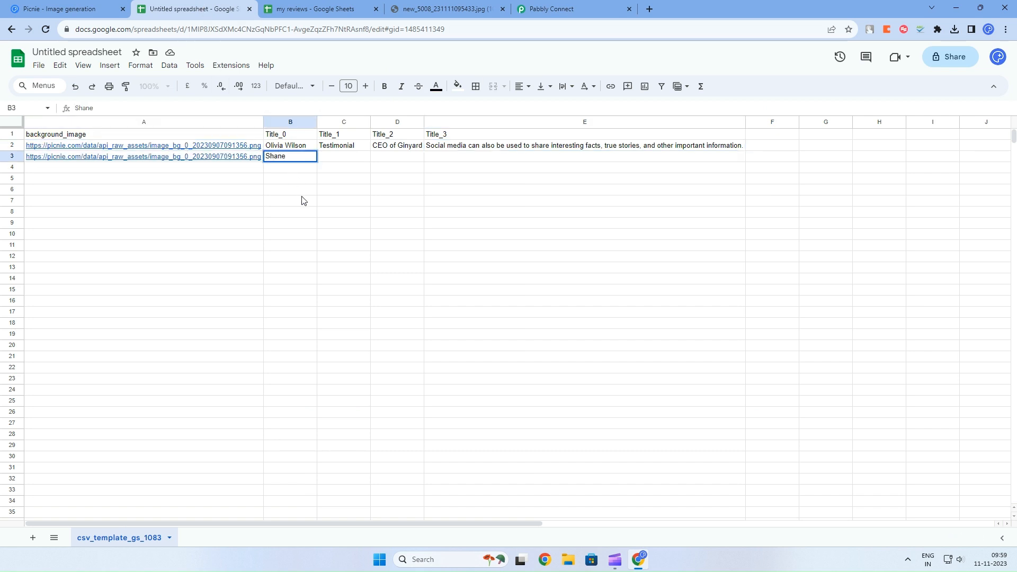
text( Watson)
key(Tab)
text(Review)
key(Tab)
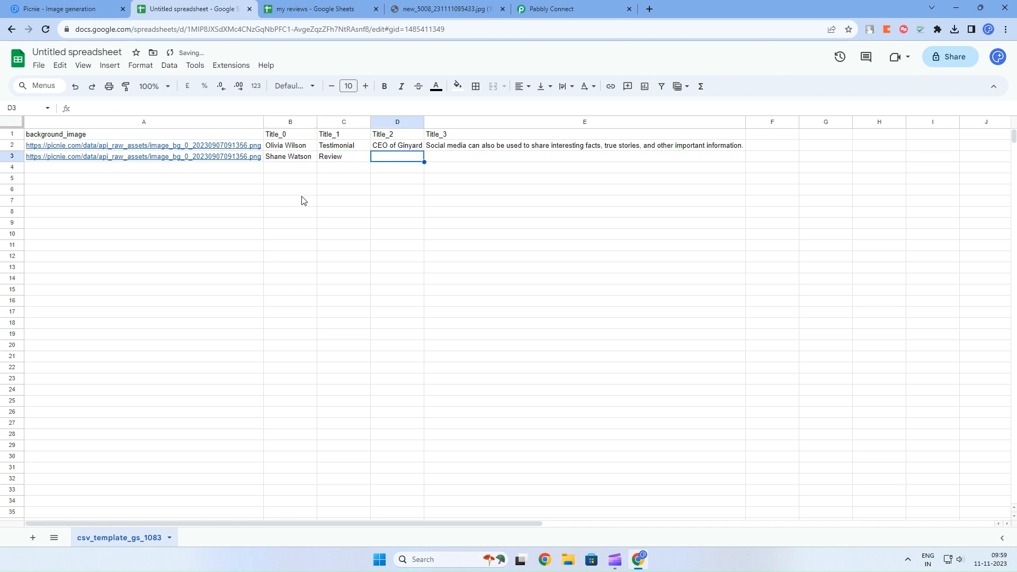
text(CEO)
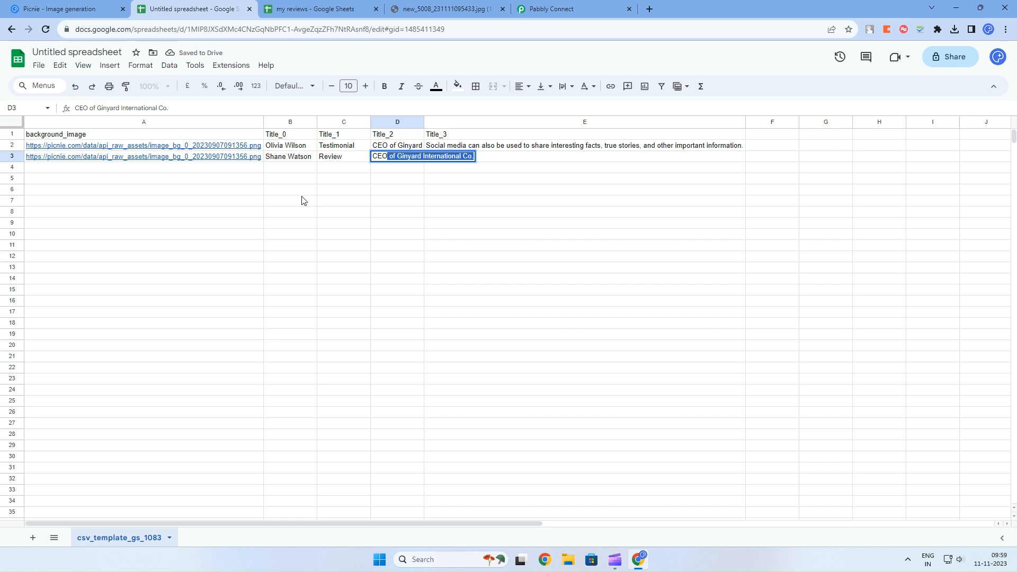
key(BackSpace)
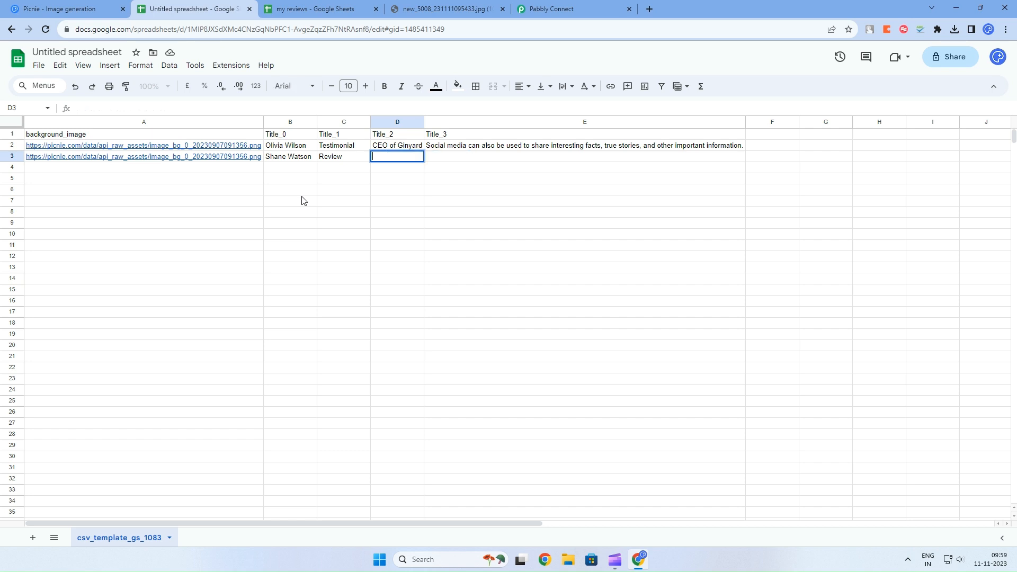
text(FOundernder)
key(Tab)
- Copy the Title_3 review text from E2 down to E3
click(498, 147)
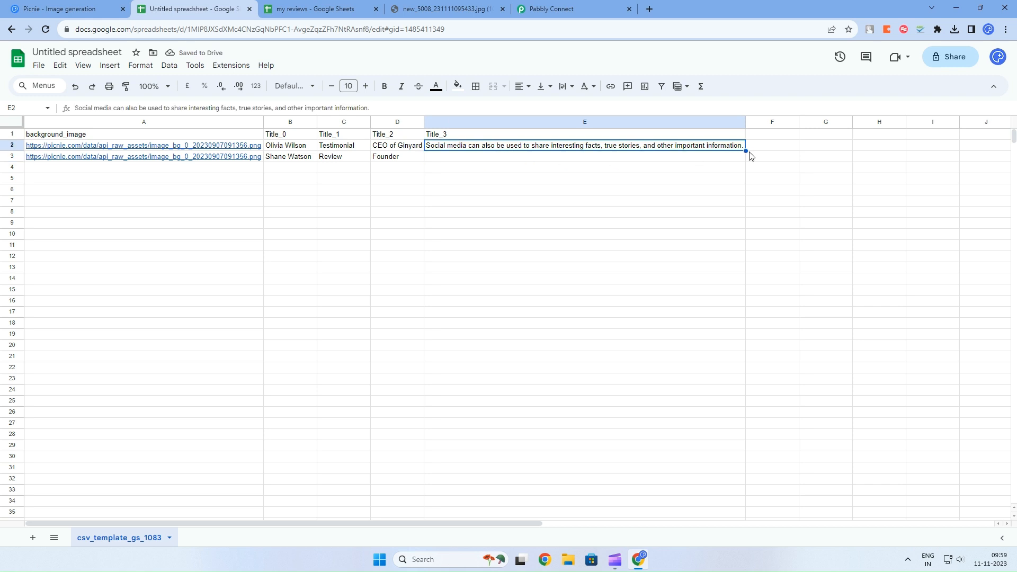
drag(745, 151, 745, 159)
click(534, 159)
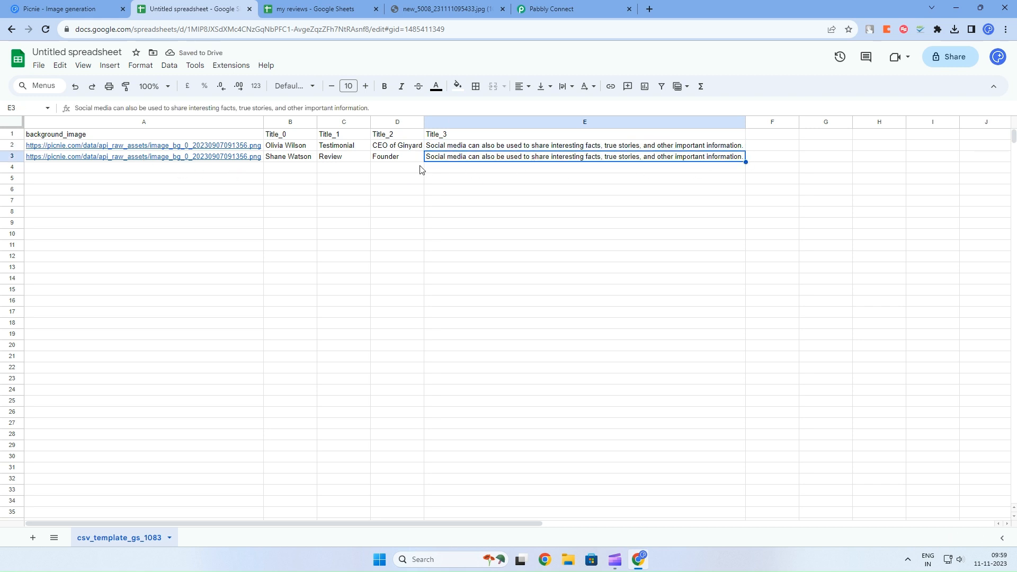
- In the my reviews spreadsheet, open the image link in B3 and view the generated review image
key(ctrl+Tab)
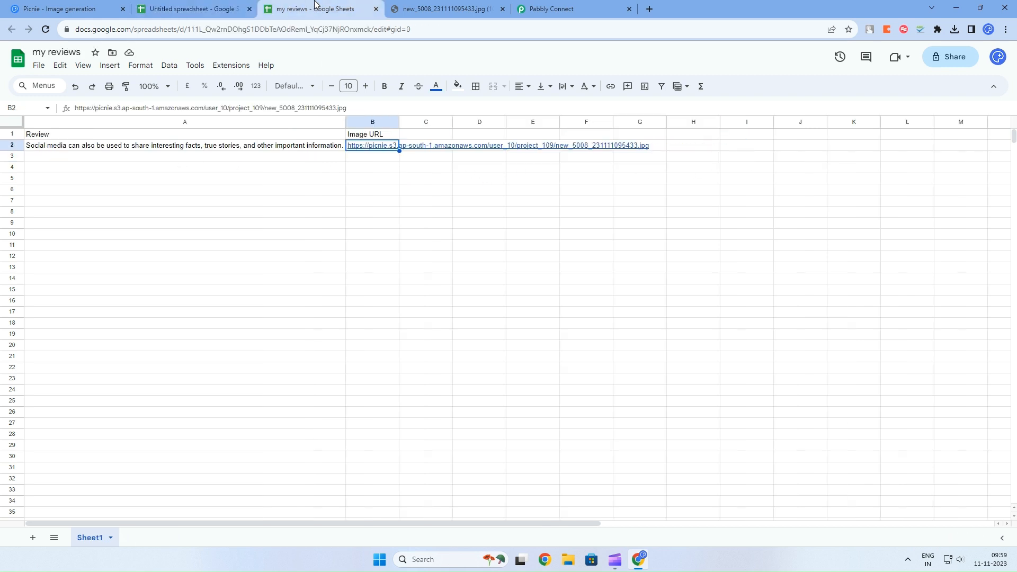
click(238, 156)
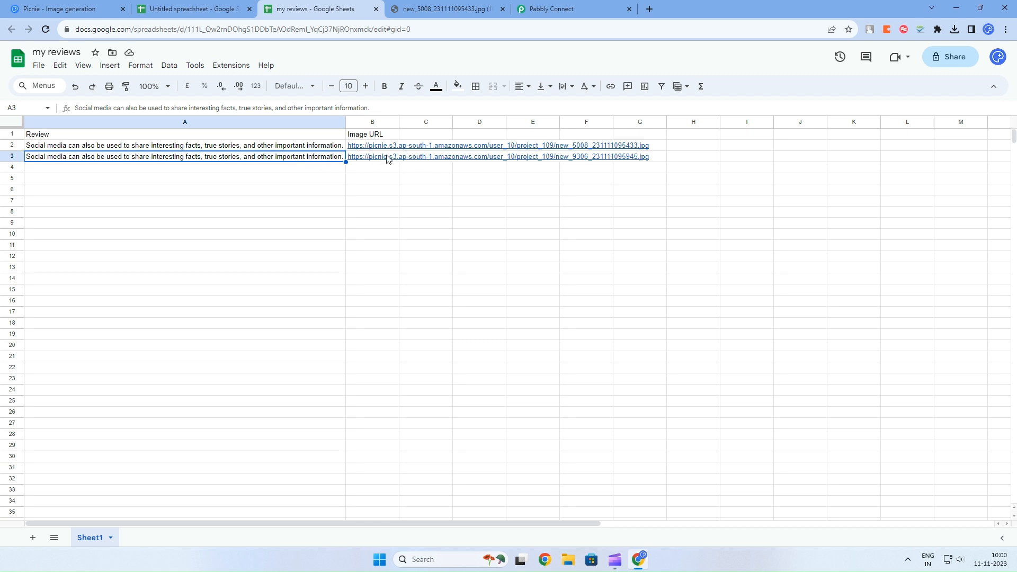
click(370, 157)
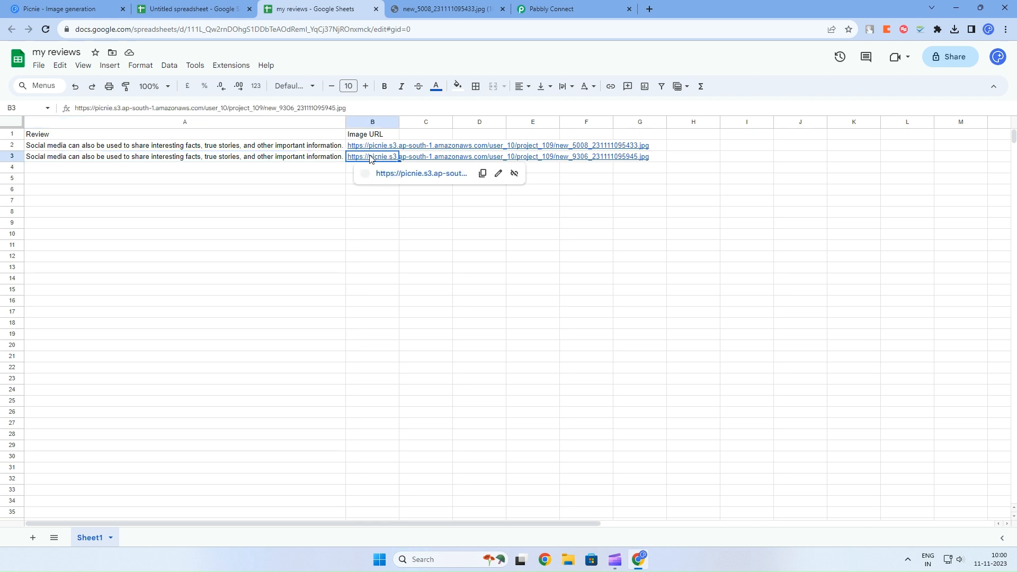
click(397, 175)
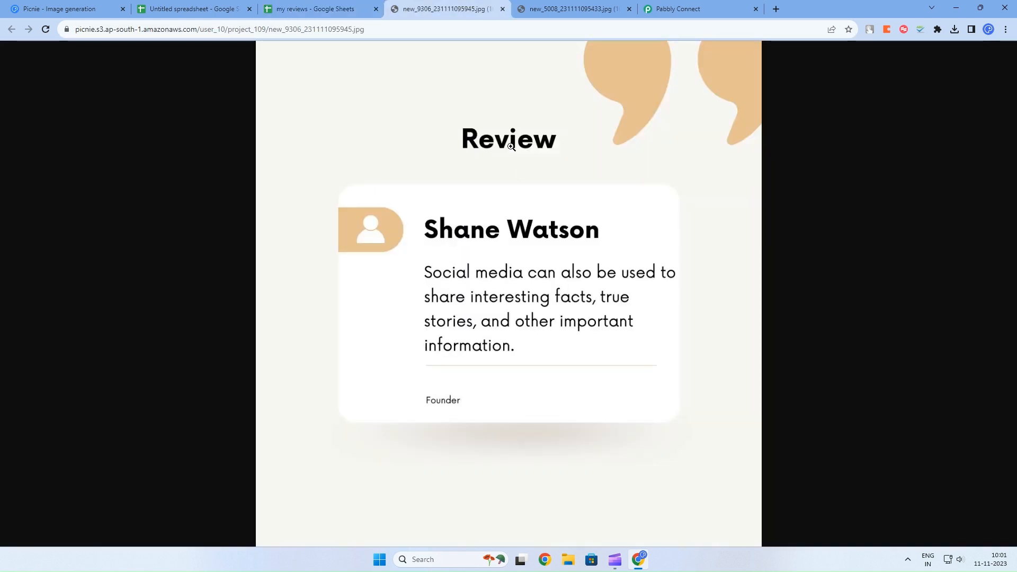
- Back in the untitled spreadsheet, check that the Pabbly Connect Webhooks extension has Send On Event enabled
click(299, 7)
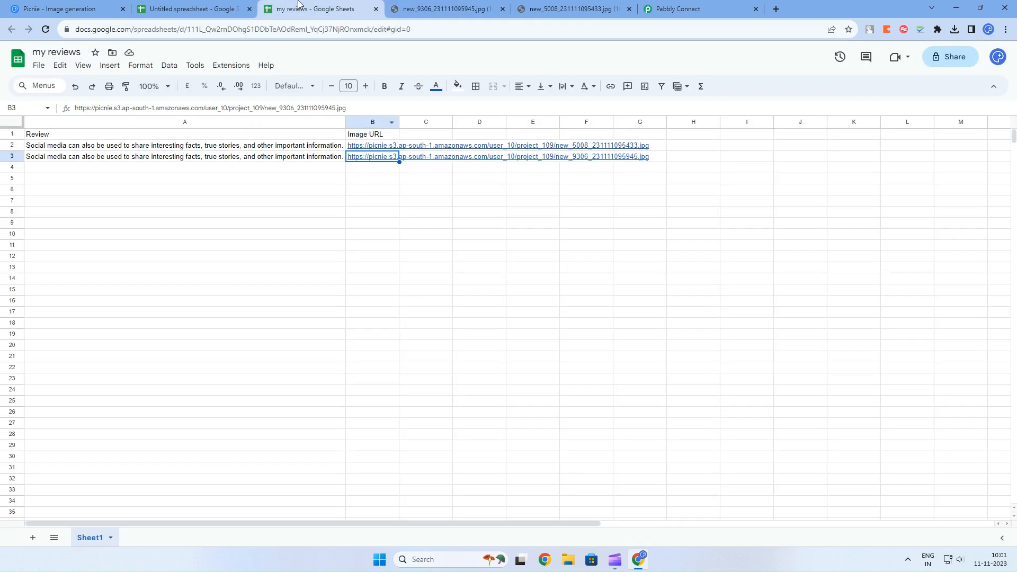
click(223, 6)
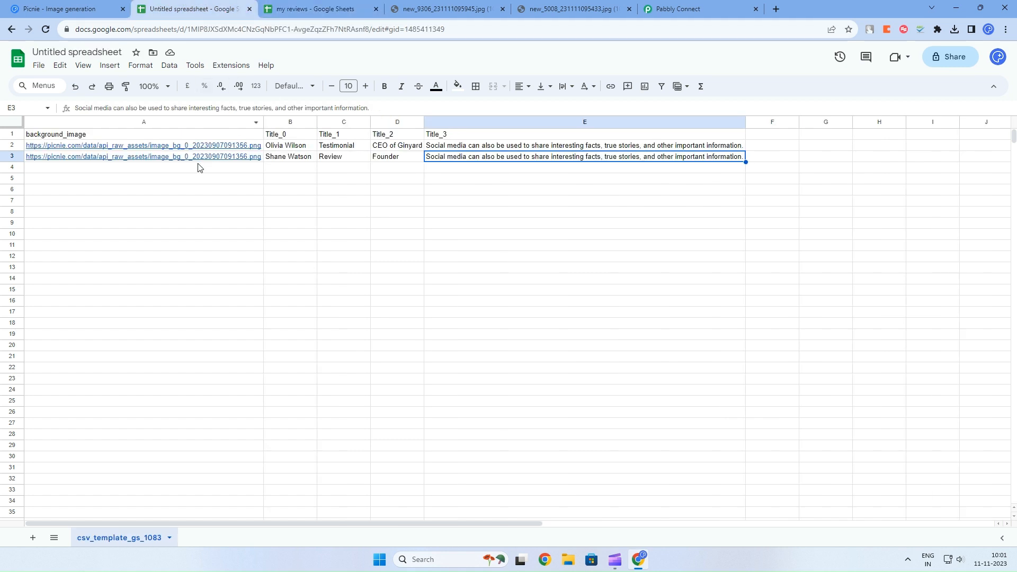
click(274, 161)
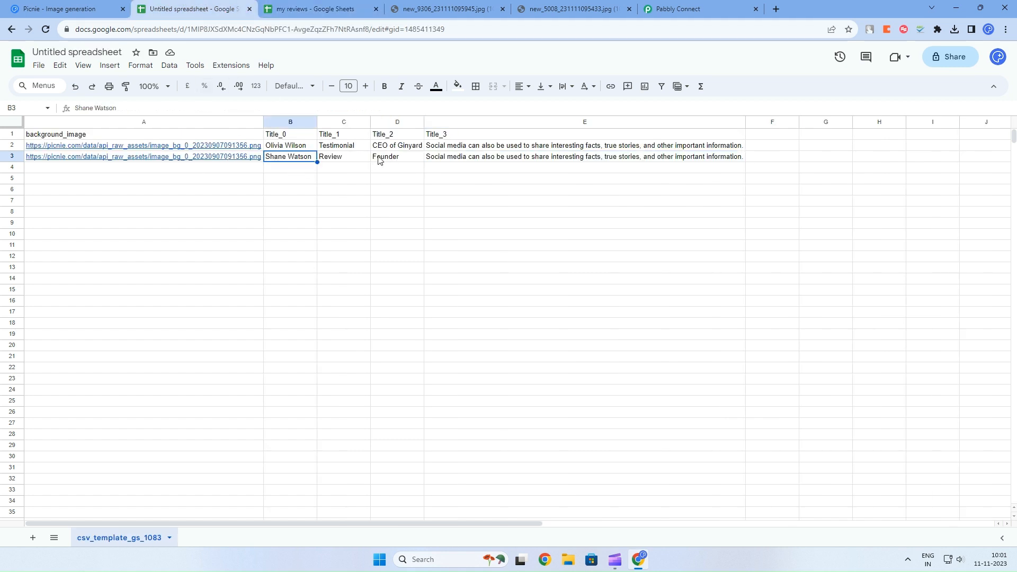
click(225, 69)
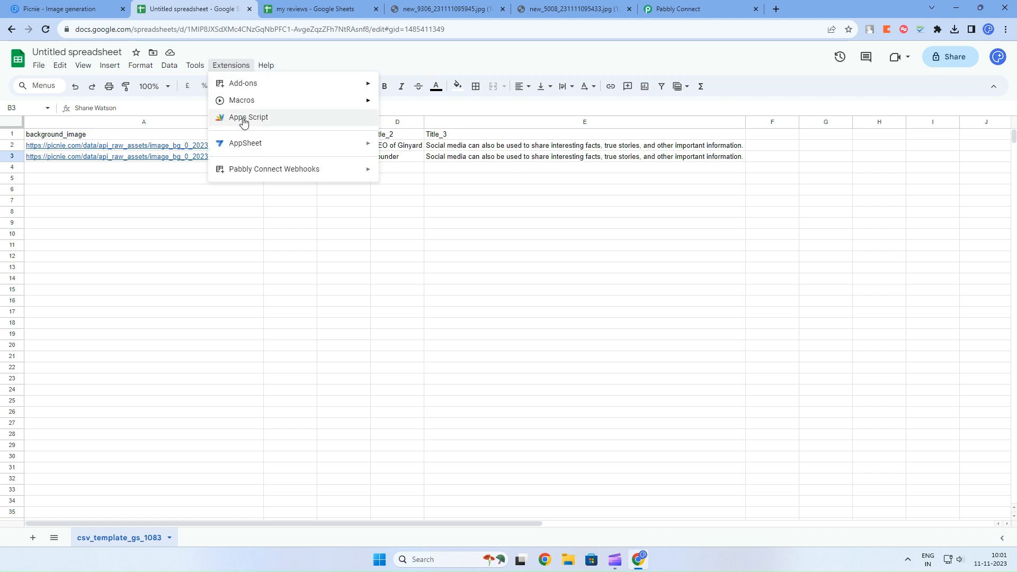
mouse_move(352, 175)
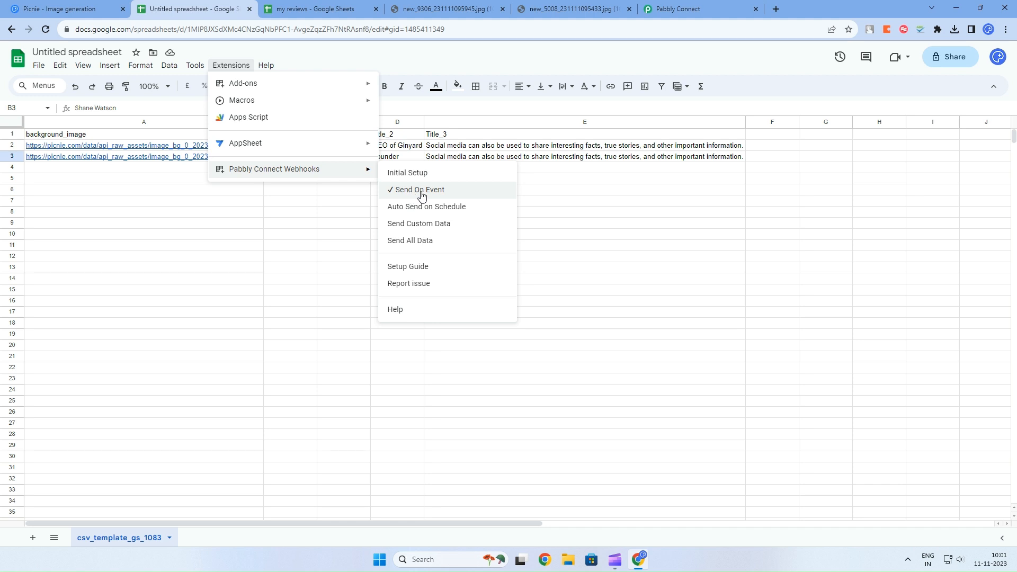
click(499, 159)
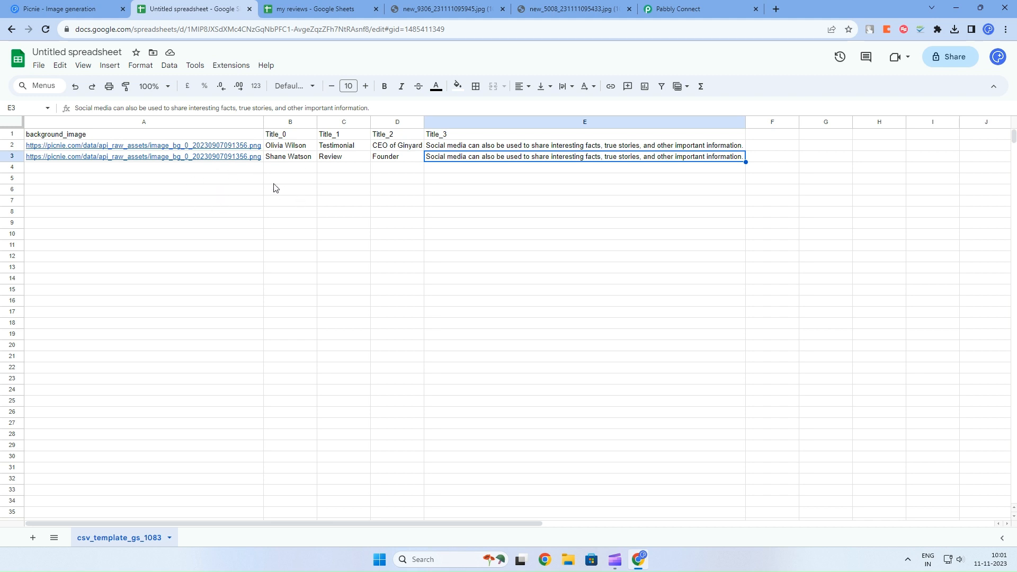
- Fill row 4 with the background image link copied from A3, the reviewer's first name, Review and Founder
click(231, 157)
drag(263, 162, 263, 173)
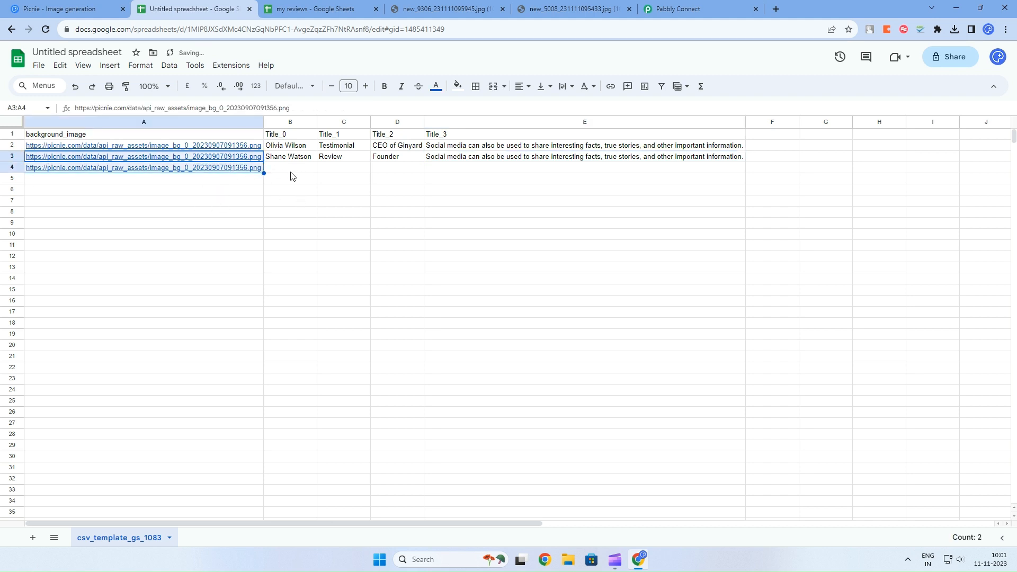
click(291, 170)
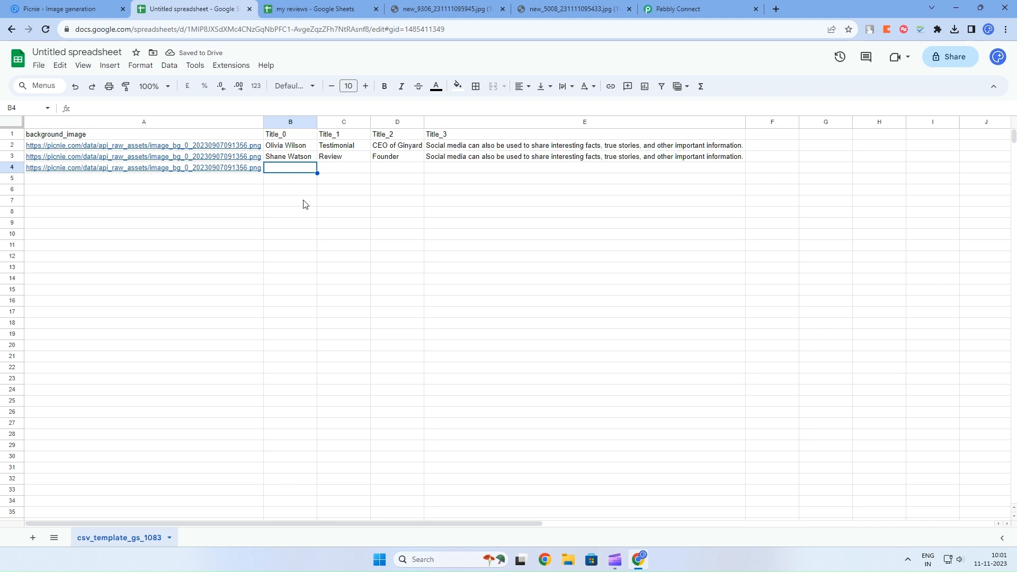
text(Steve)
key(Tab)
text(Review)
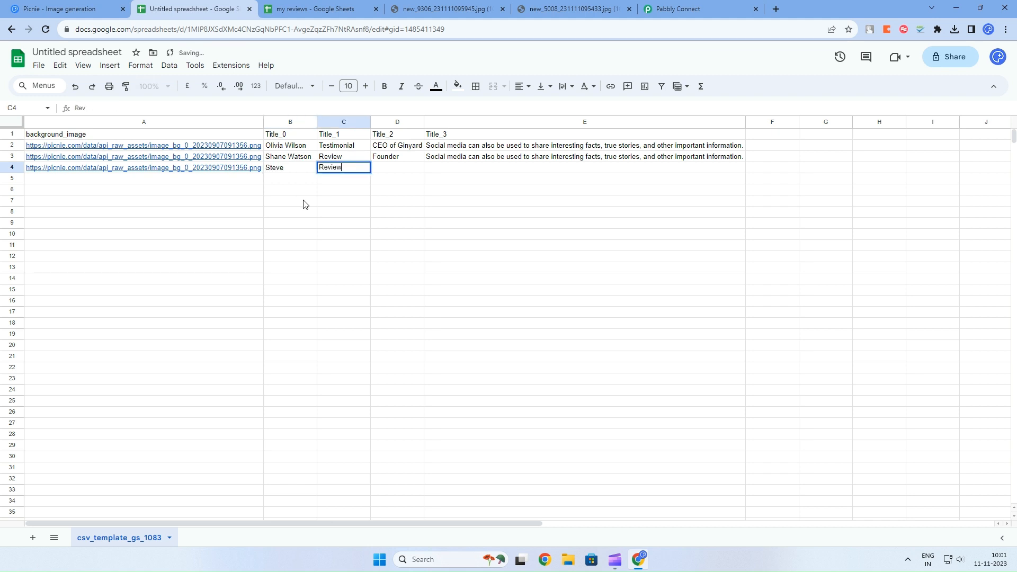
key(Tab)
text(F)
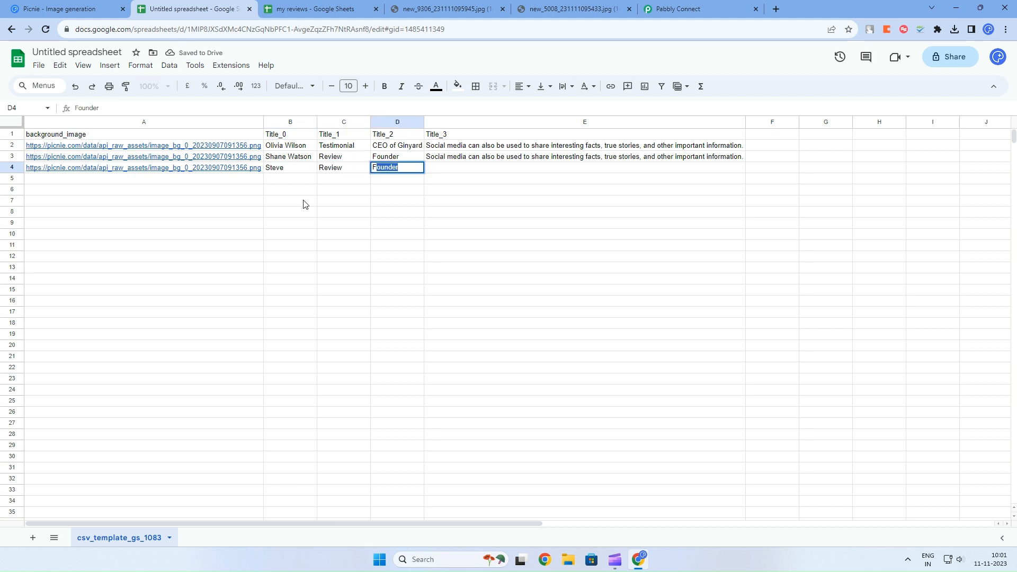
text(ou)
key(Tab)
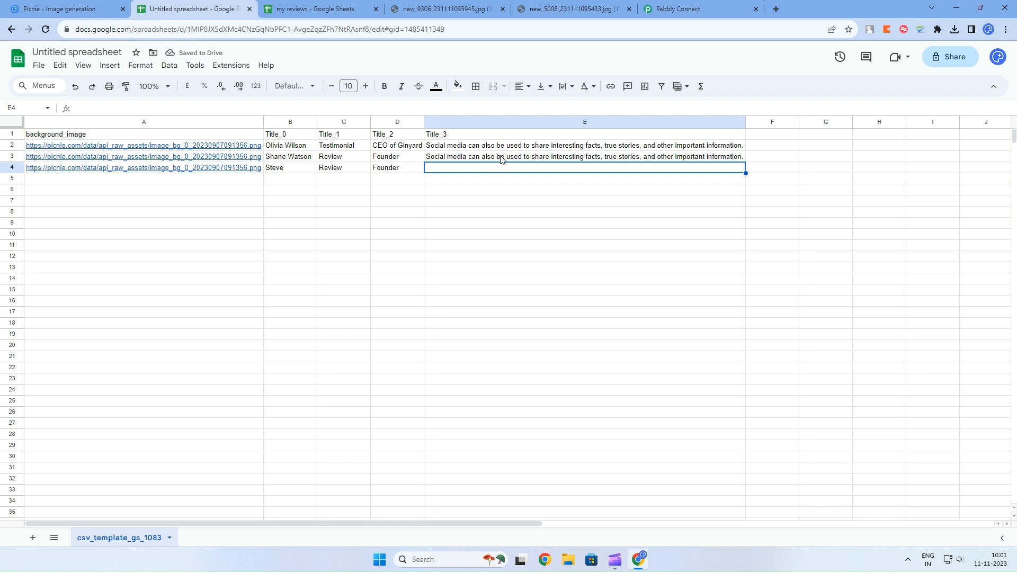
- Copy the Title_3 review text from E3 down to E4
key(Up)
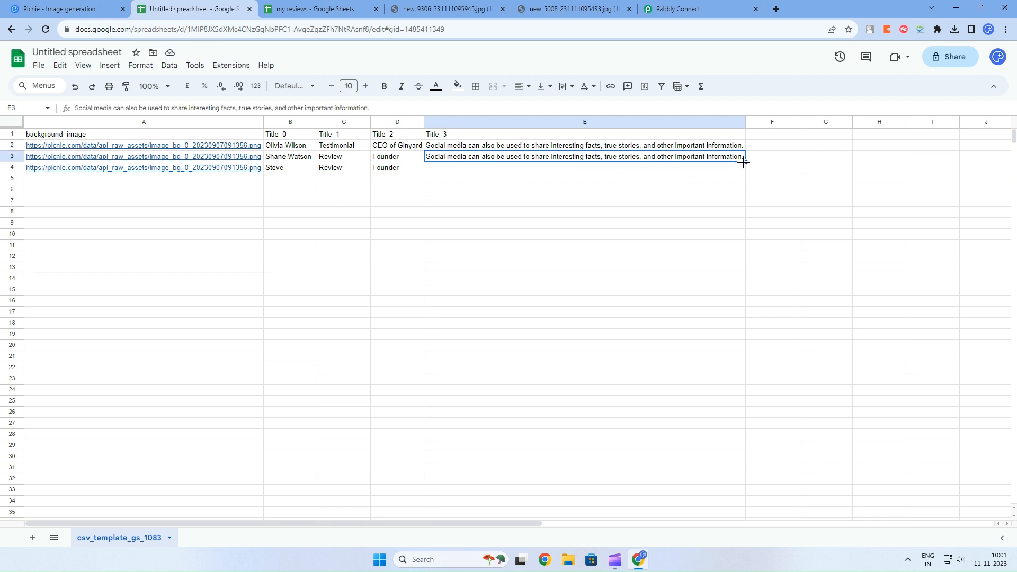
drag(746, 162, 744, 170)
click(518, 167)
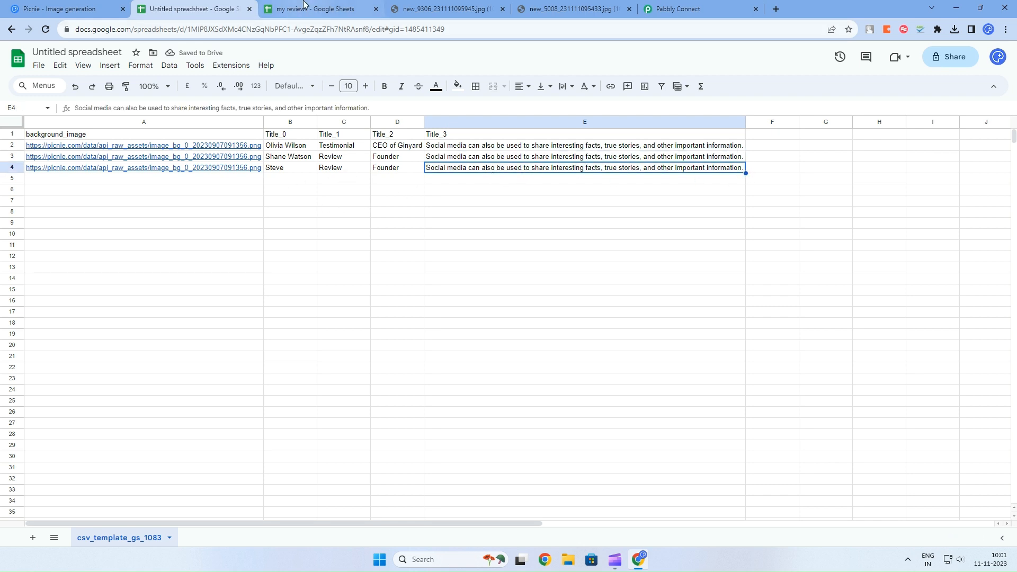
- Open the image link in B4 of the my reviews spreadsheet and compare the image with the two generated earlier
click(318, 8)
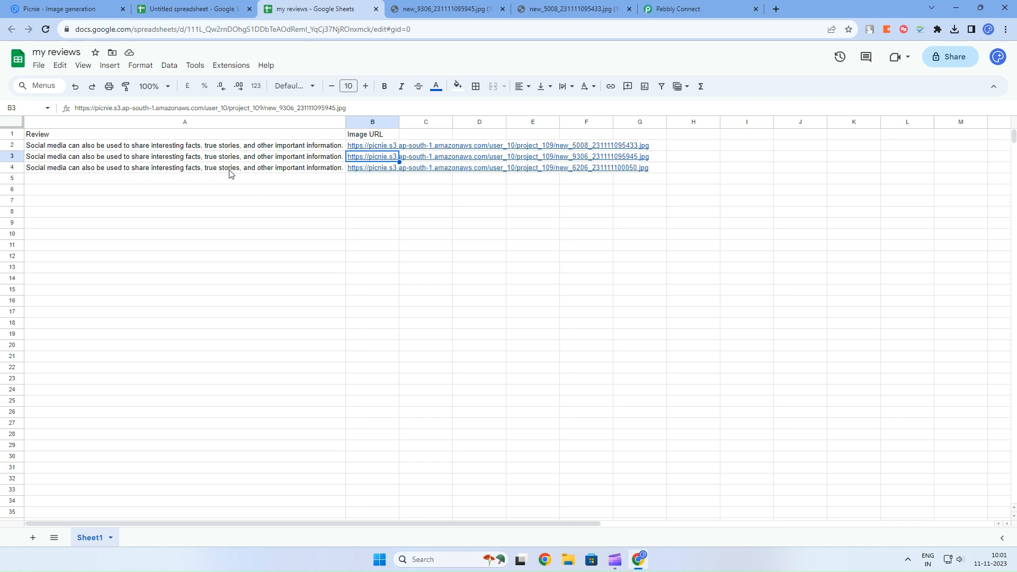
click(229, 169)
click(373, 169)
click(403, 186)
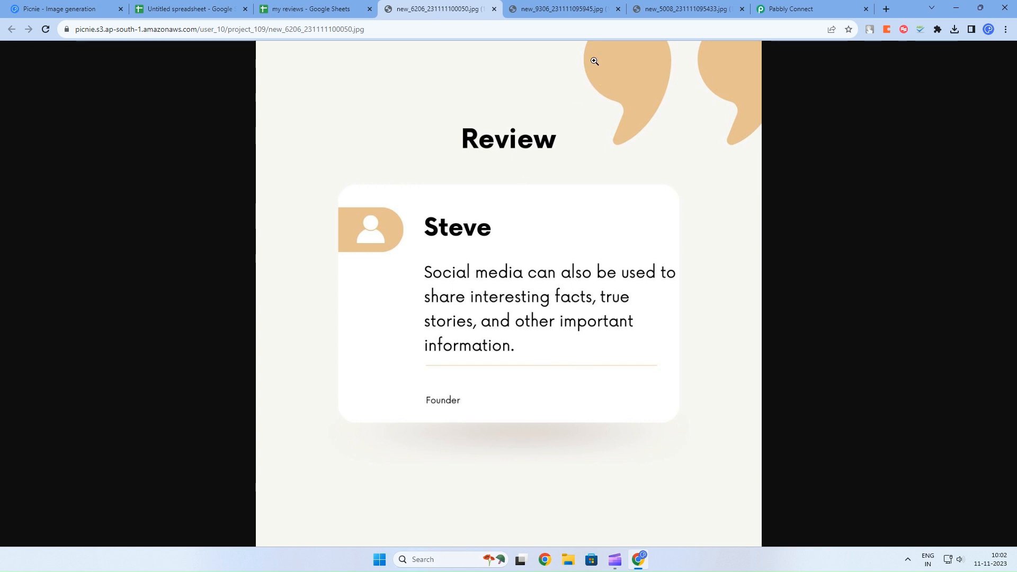
click(577, 7)
click(666, 7)
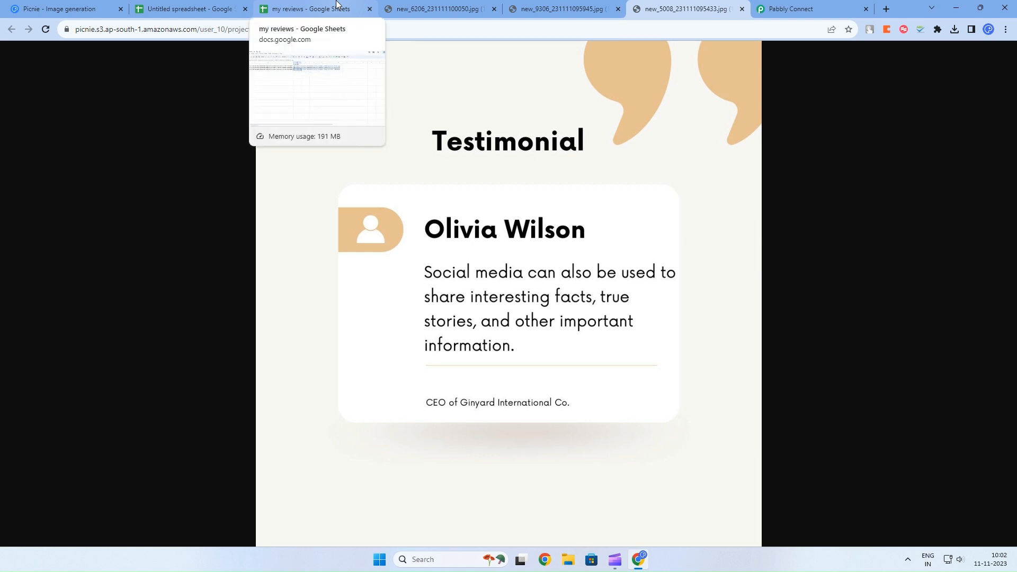
- In Picnie's File Manager, open the Social Media project and review its generated image files
click(59, 8)
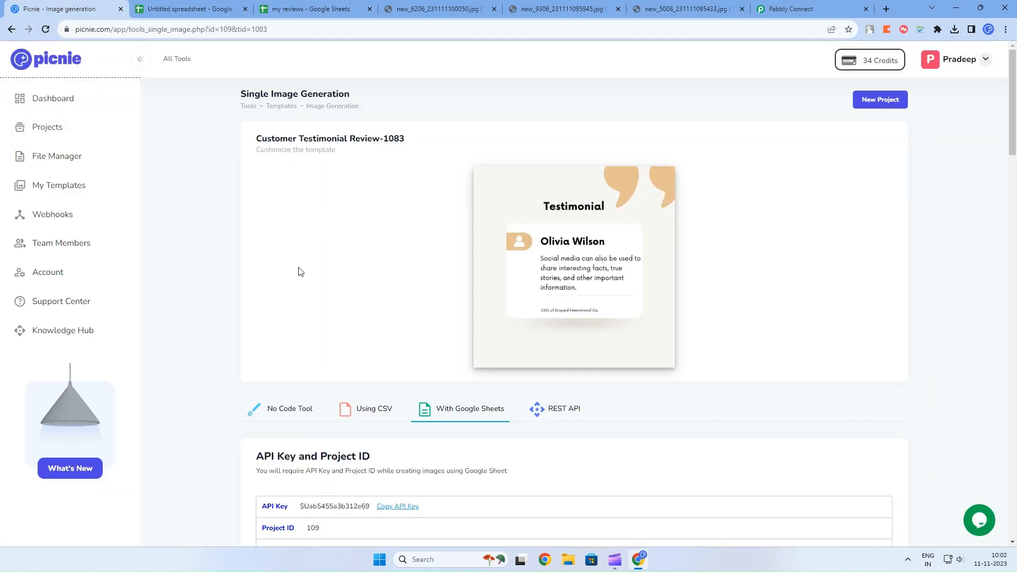
click(53, 159)
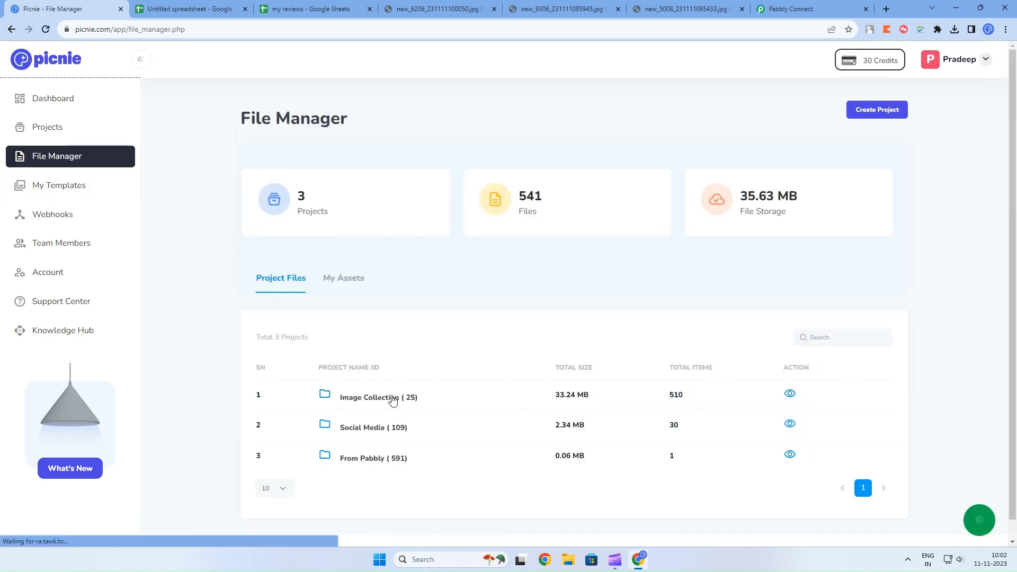
click(369, 433)
scroll(478, 364, down, 2)
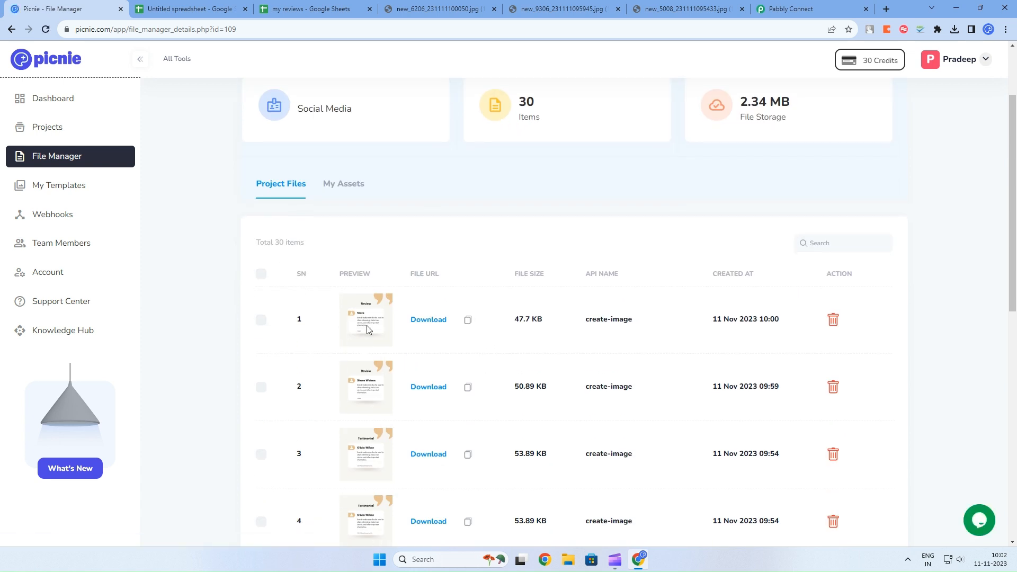
scroll(496, 347, up, 1)
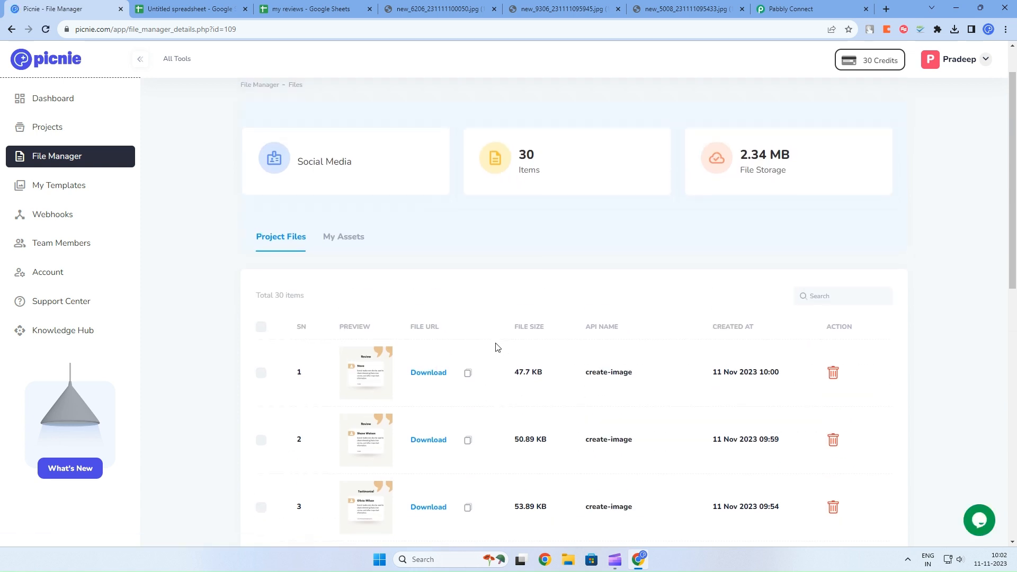